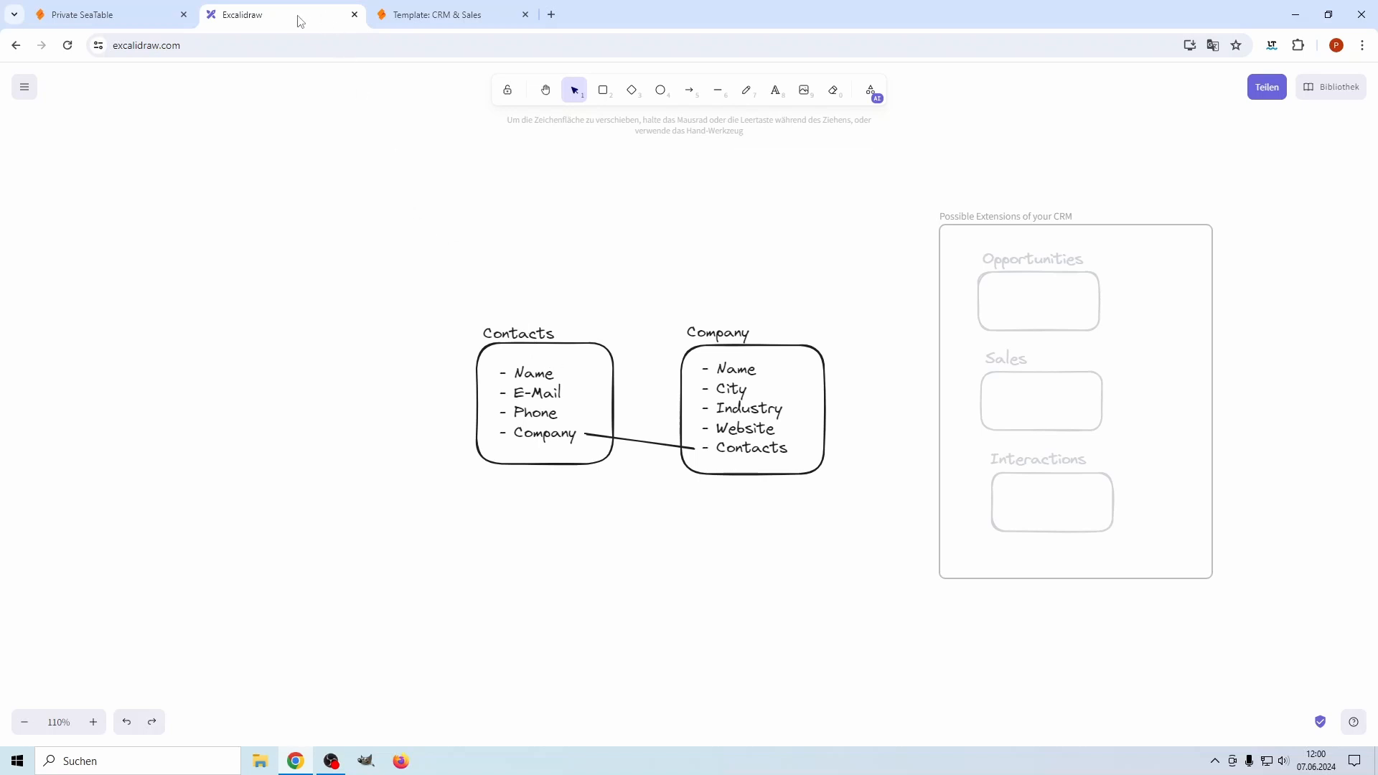
Move the Excalidraw CRM sketch into its own window snapped to the right half
{"action": "key", "text": "super"}
{"action": "left_click_drag", "start_coordinate": [295, 22], "coordinate": [463, 224]}
{"action": "key", "text": "super+Right"}
Snap SeaTable to the left half and show the private workspace's Bases page
{"action": "left_click", "coordinate": [431, 122]}
{"action": "left_click", "coordinate": [122, 25]}
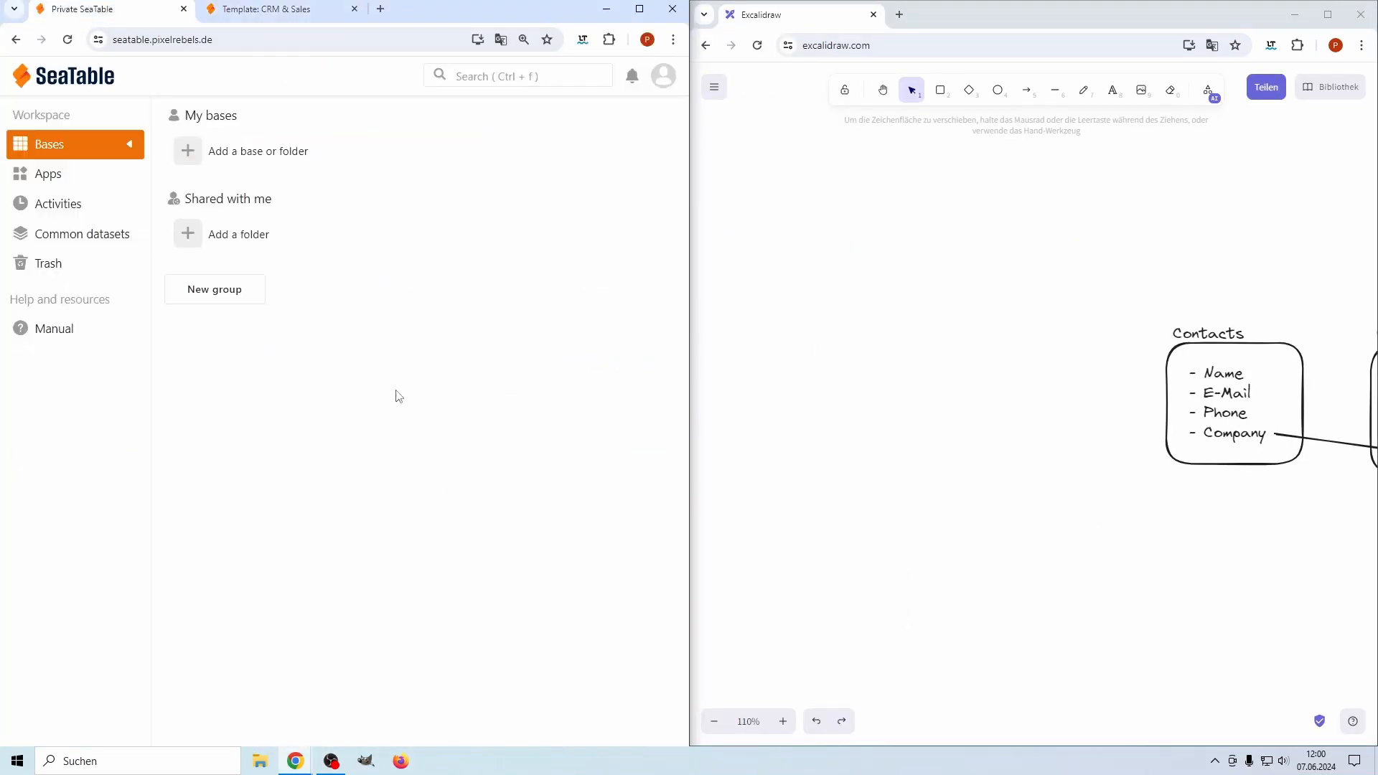
{"action": "left_click", "coordinate": [246, 15]}
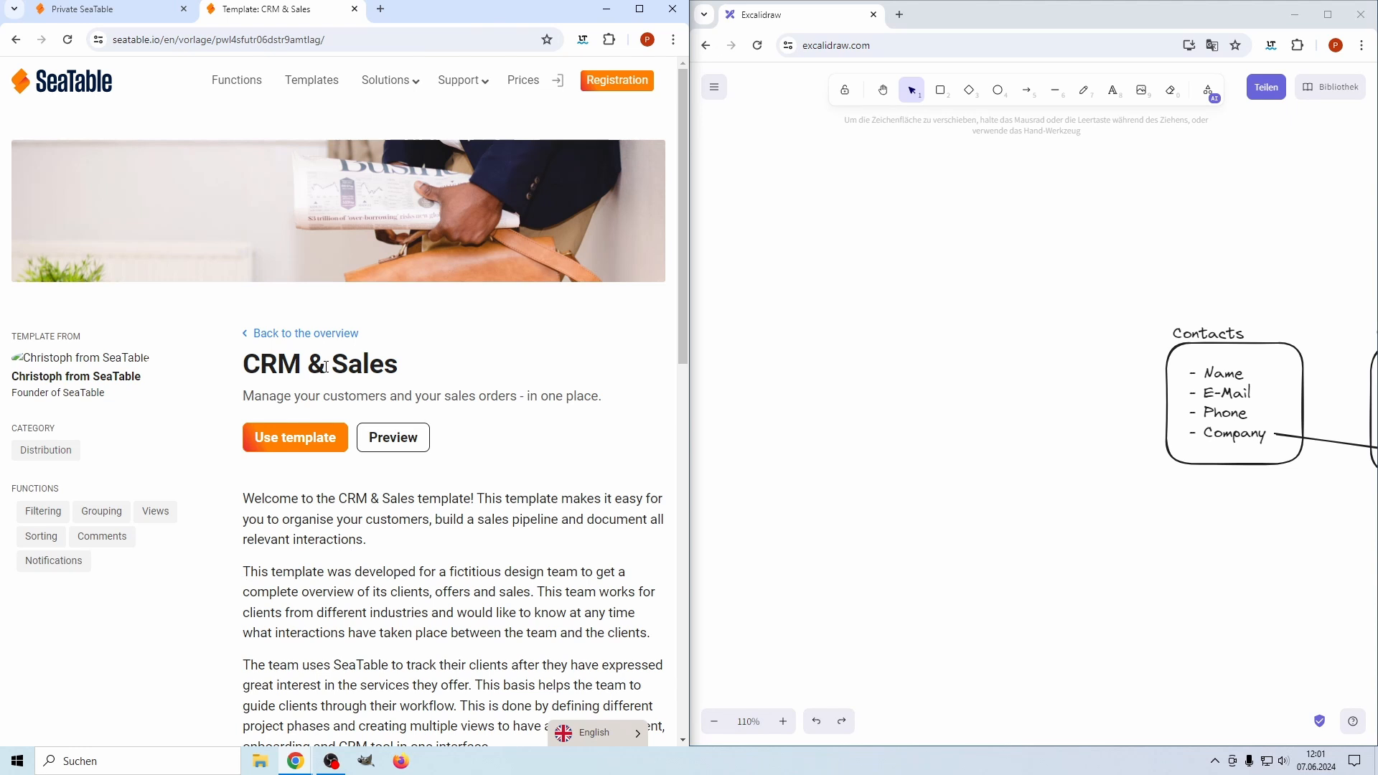
Pan the Excalidraw sketch so both the Contacts and Company boxes are visible
{"action": "left_click", "coordinate": [1100, 591]}
{"action": "left_click_drag", "start_coordinate": [1216, 533], "coordinate": [1029, 501]}
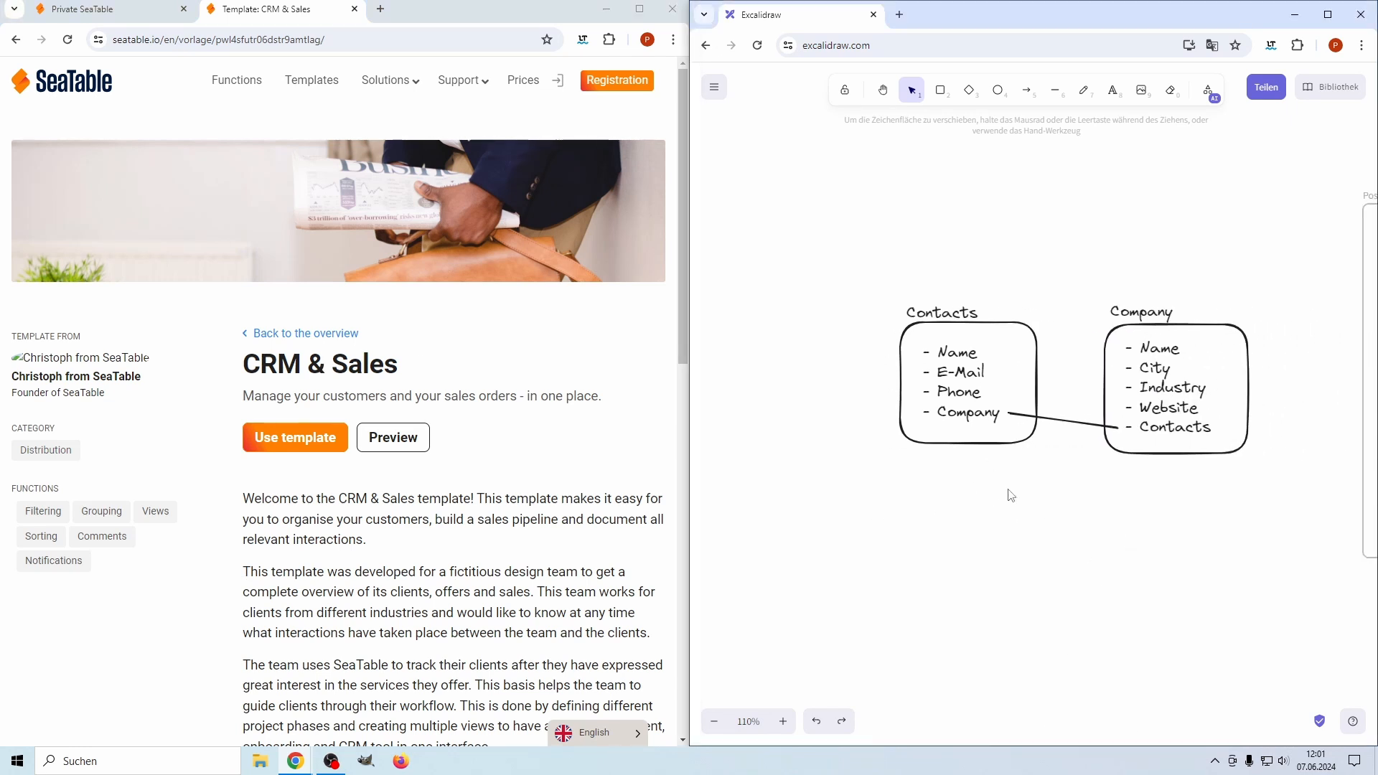
{"action": "mouse_move", "coordinate": [107, 14]}
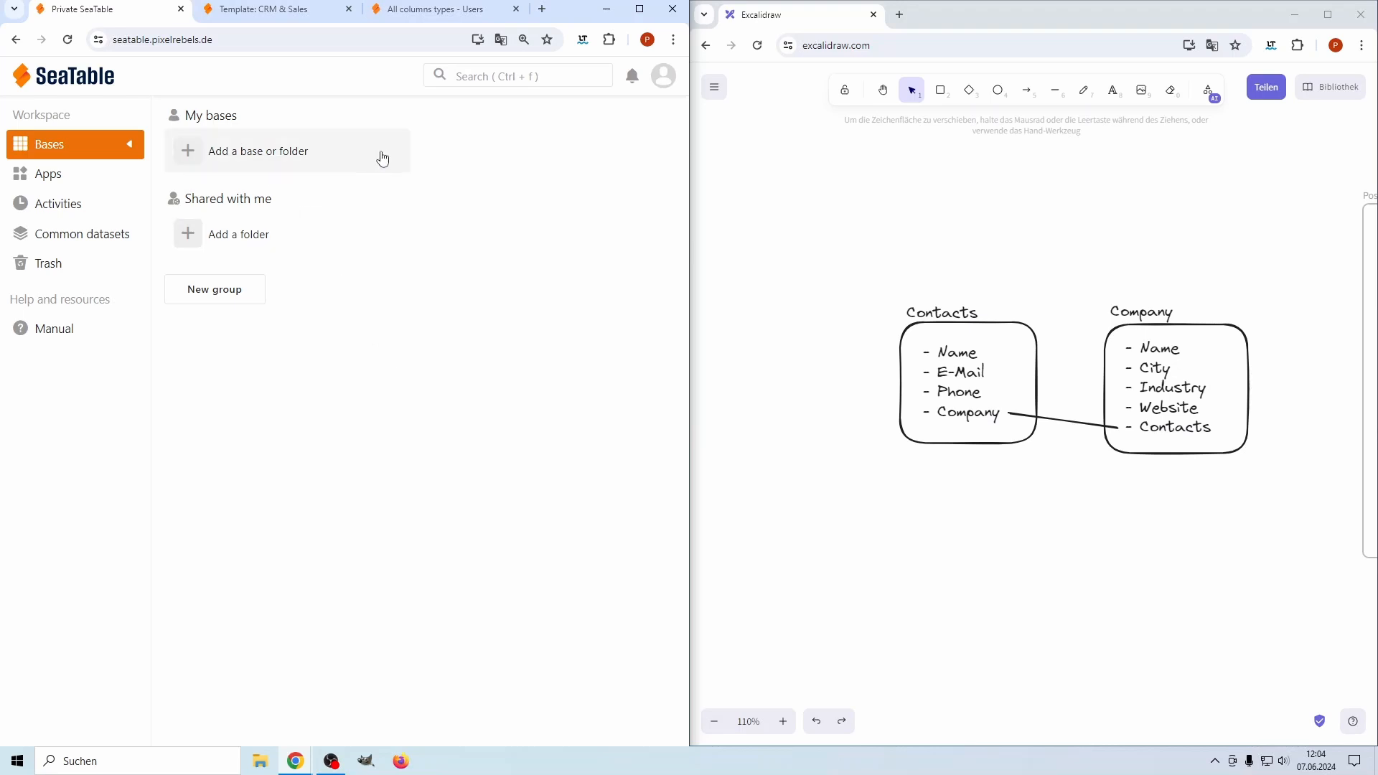
Create a blank base named 'Simple CRM' and open it
{"action": "left_click", "coordinate": [266, 152]}
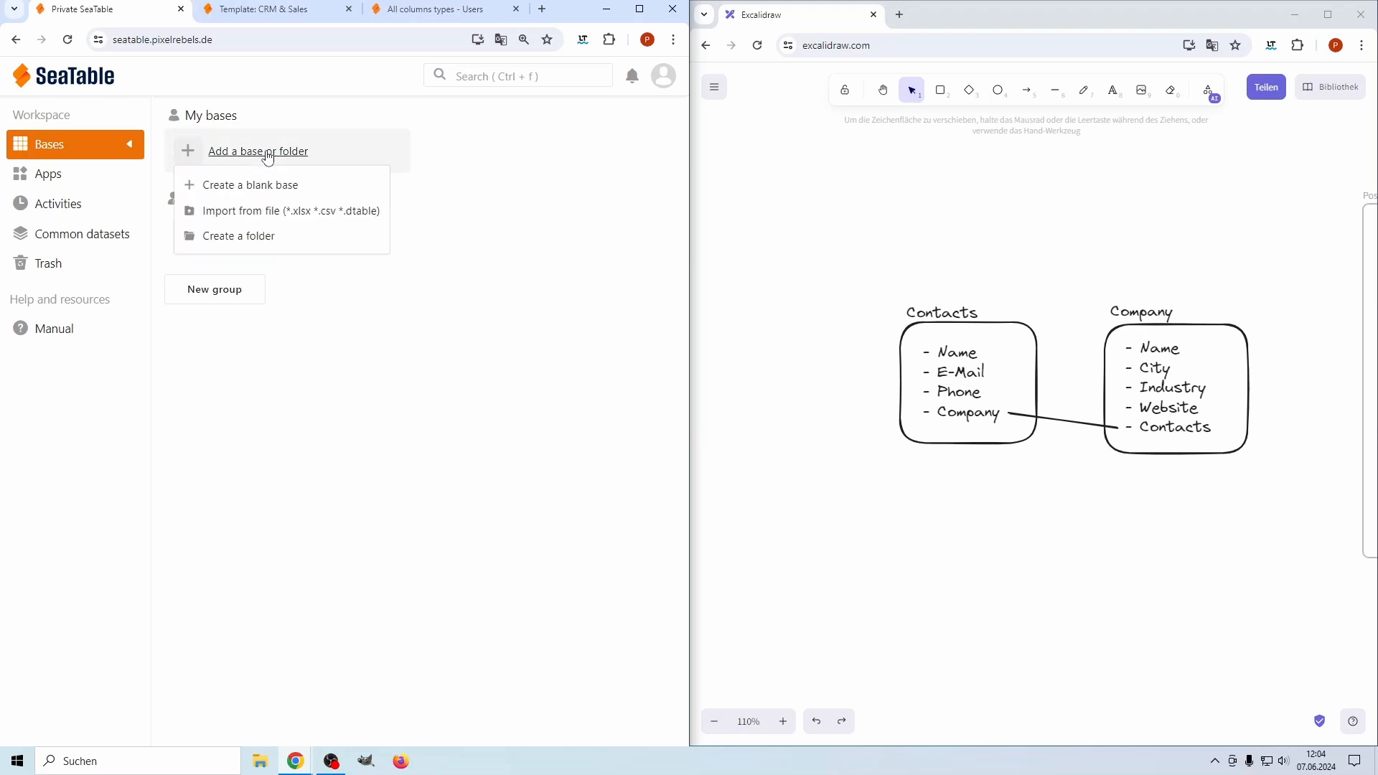
{"action": "left_click", "coordinate": [255, 195]}
{"action": "key", "text": "BackSpace"}
{"action": "key", "text": "BackSpace"}
{"action": "key", "text": "BackSpace"}
{"action": "key", "text": "BackSpace"}
{"action": "key", "text": "BackSpace"}
{"action": "key", "text": "BackSpace"}
{"action": "key", "text": "BackSpace"}
{"action": "key", "text": "BackSpace"}
{"action": "key", "text": "BackSpace"}
{"action": "key", "text": "BackSpace"}
{"action": "key", "text": "BackSpace"}
{"action": "key", "text": "BackSpace"}
{"action": "key", "text": "BackSpace"}
{"action": "type", "text": "Simple CRM"}
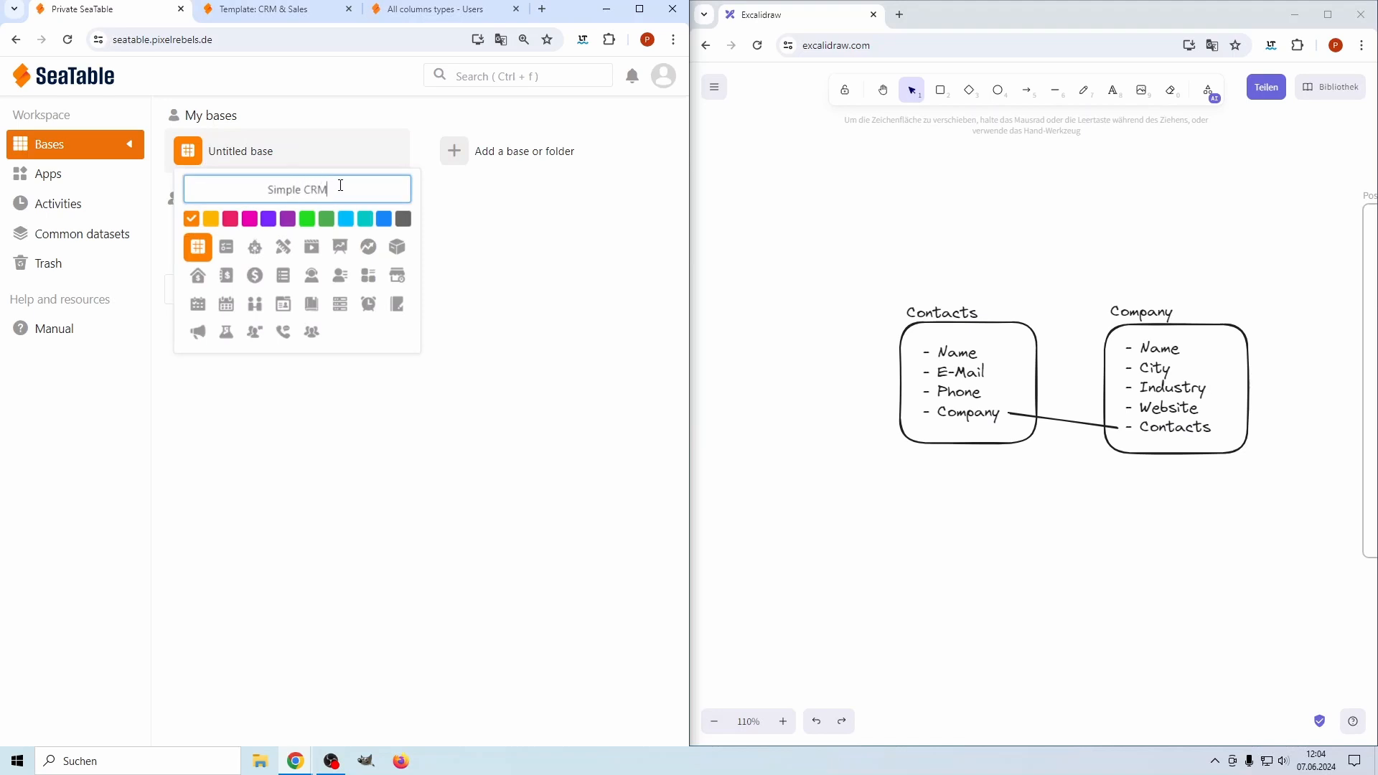
{"action": "key", "text": "Return"}
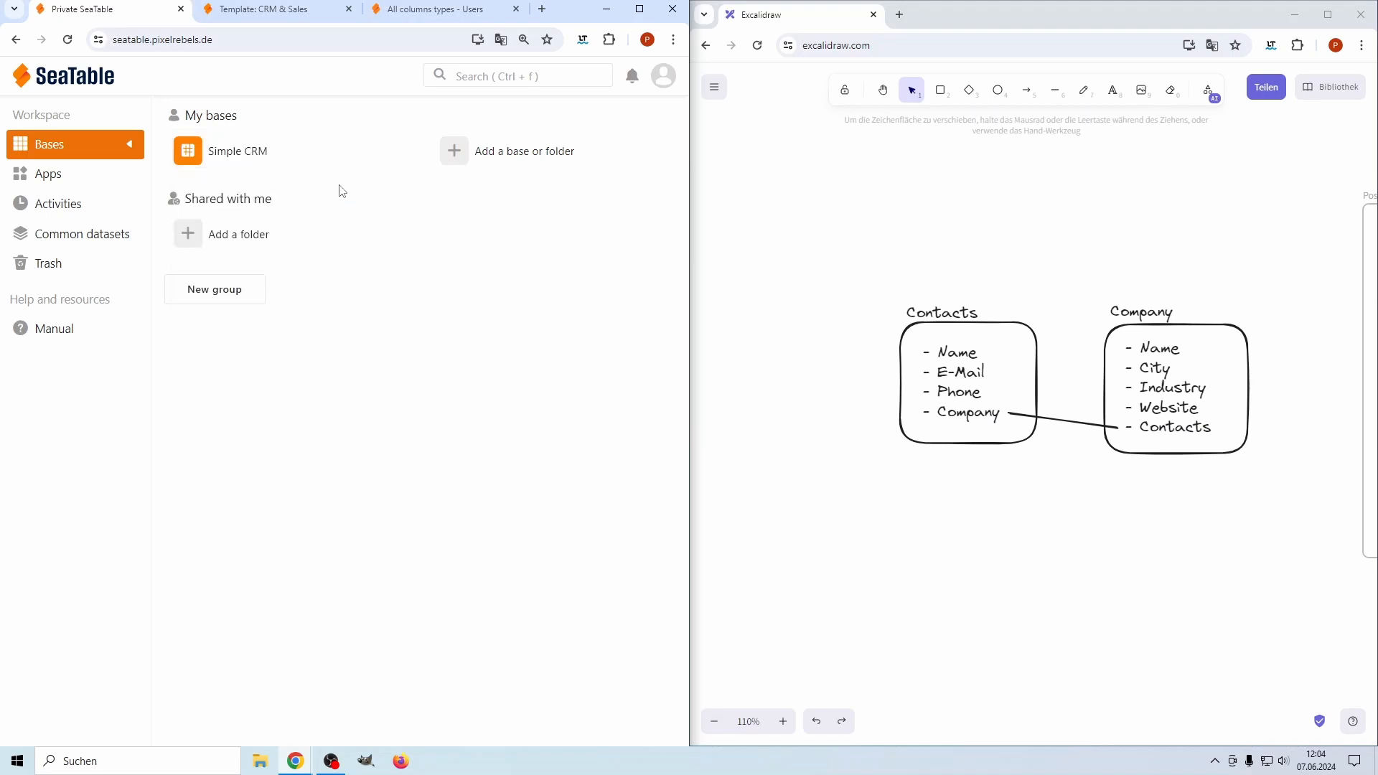
{"action": "left_click", "coordinate": [248, 160]}
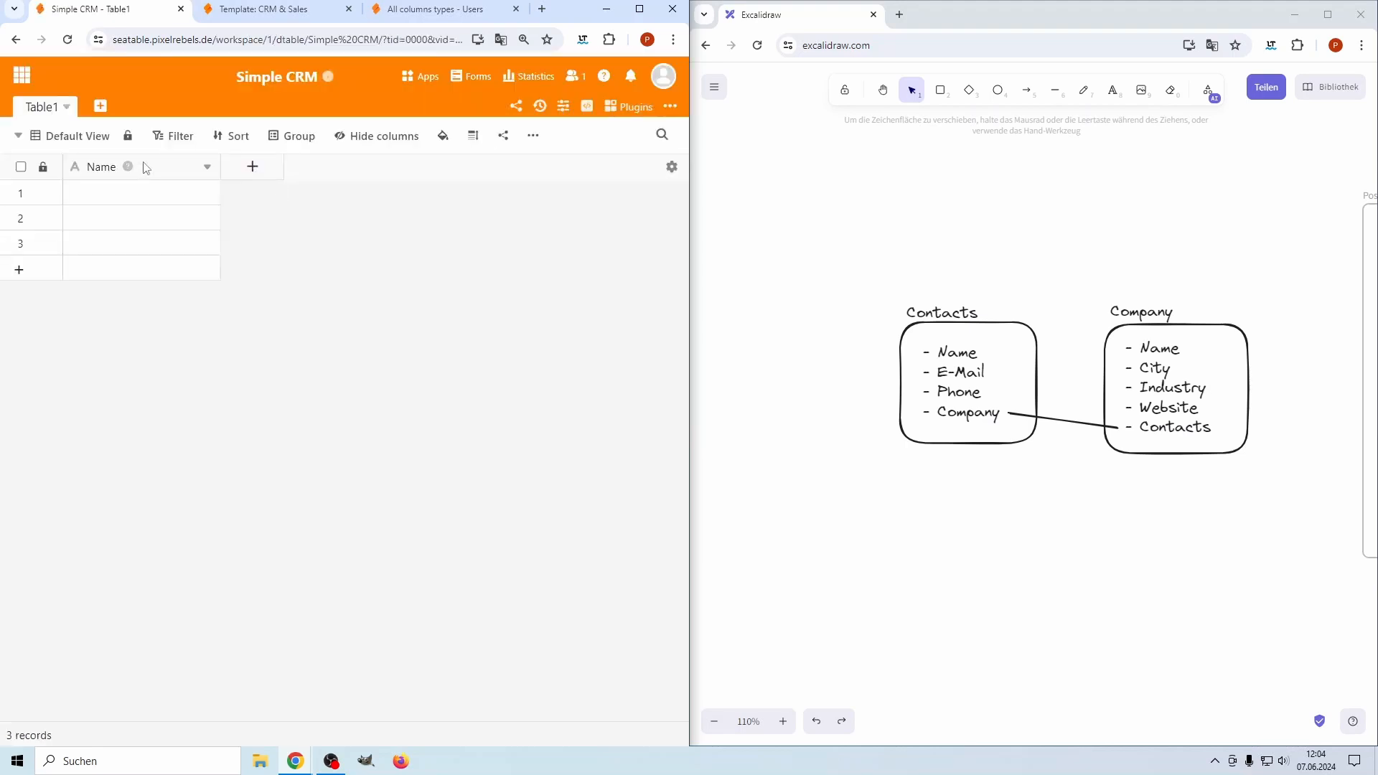
Rename Table1 to 'Contacts'
{"action": "left_click", "coordinate": [68, 108]}
{"action": "left_click", "coordinate": [76, 136]}
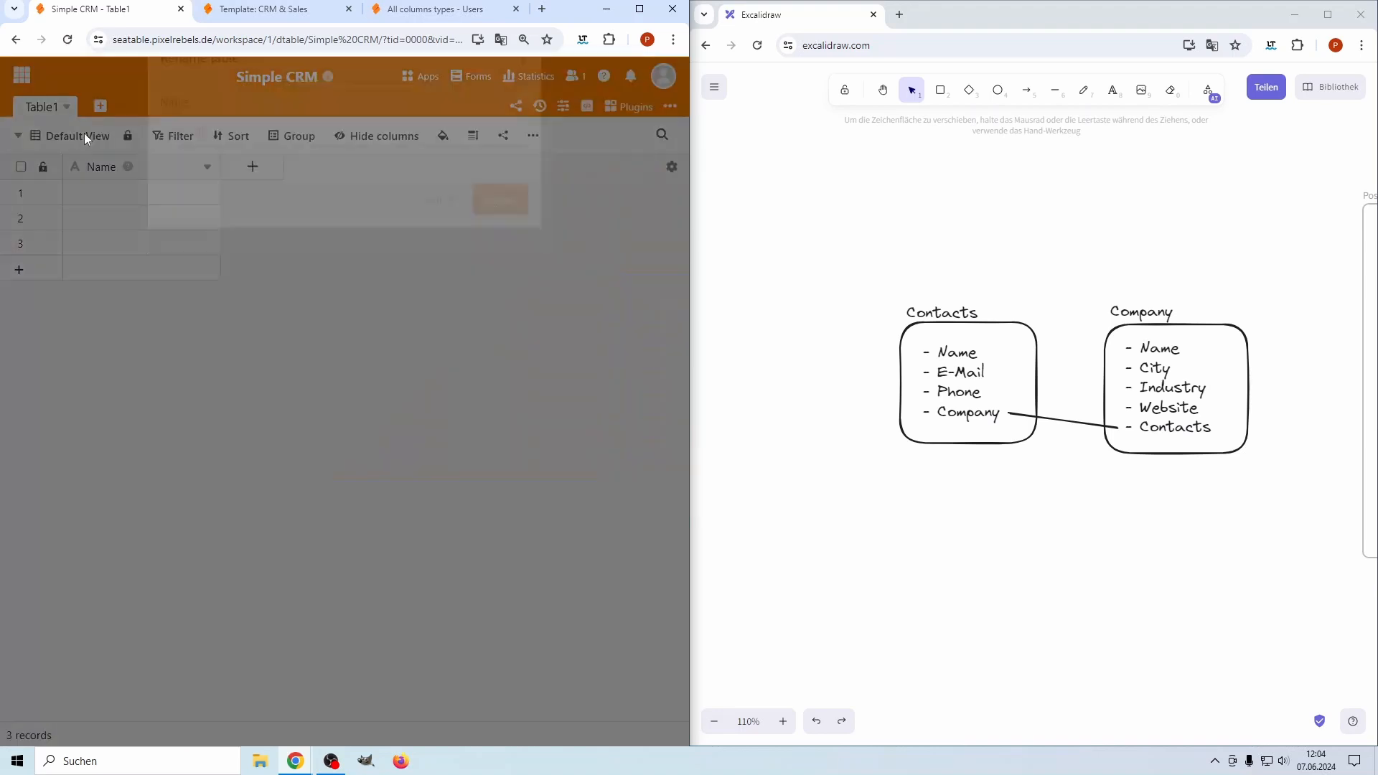
{"action": "type", "text": "Contacts"}
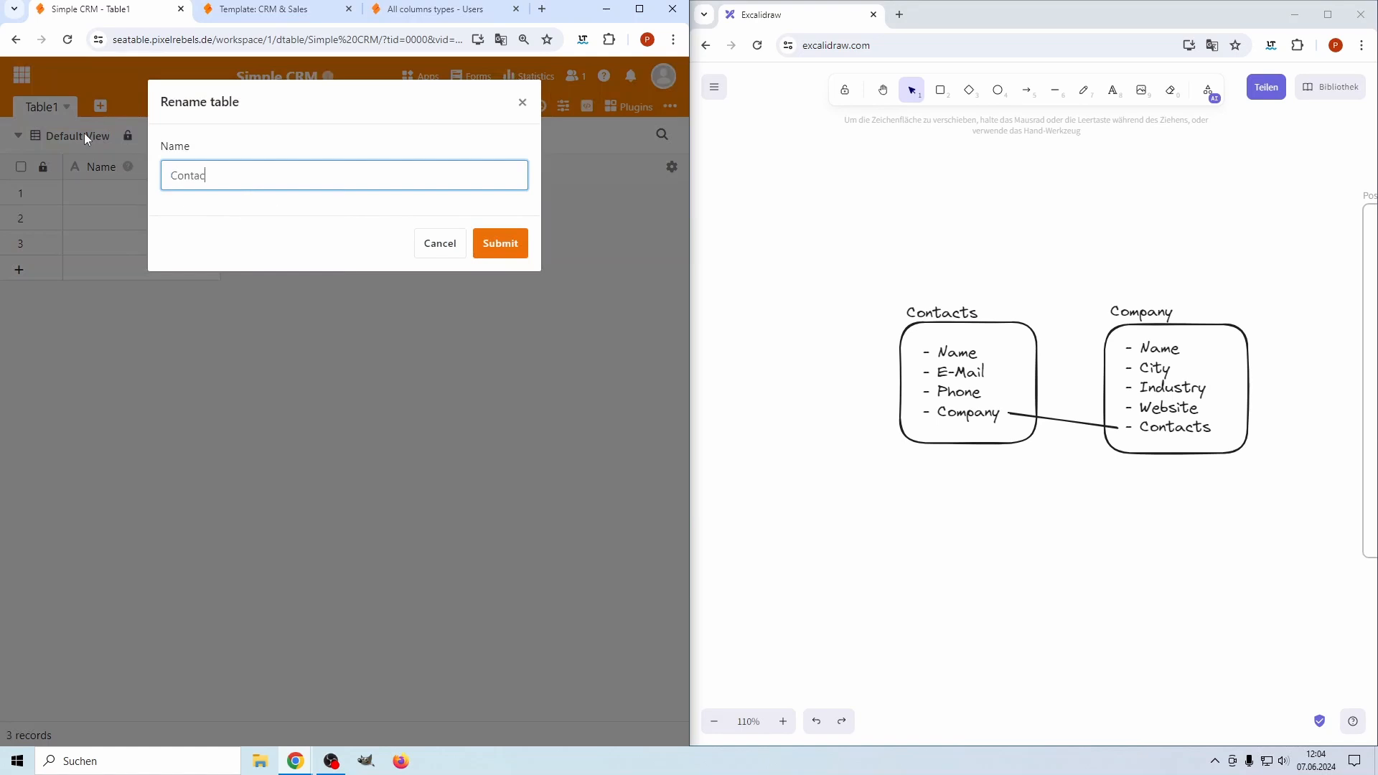
{"action": "key", "text": "Return"}
Add a second table named 'Company'
{"action": "left_click", "coordinate": [112, 108]}
{"action": "left_click", "coordinate": [151, 130]}
{"action": "key", "text": "BackSpace"}
{"action": "key", "text": "BackSpace"}
{"action": "key", "text": "BackSpace"}
{"action": "key", "text": "BackSpace"}
{"action": "key", "text": "BackSpace"}
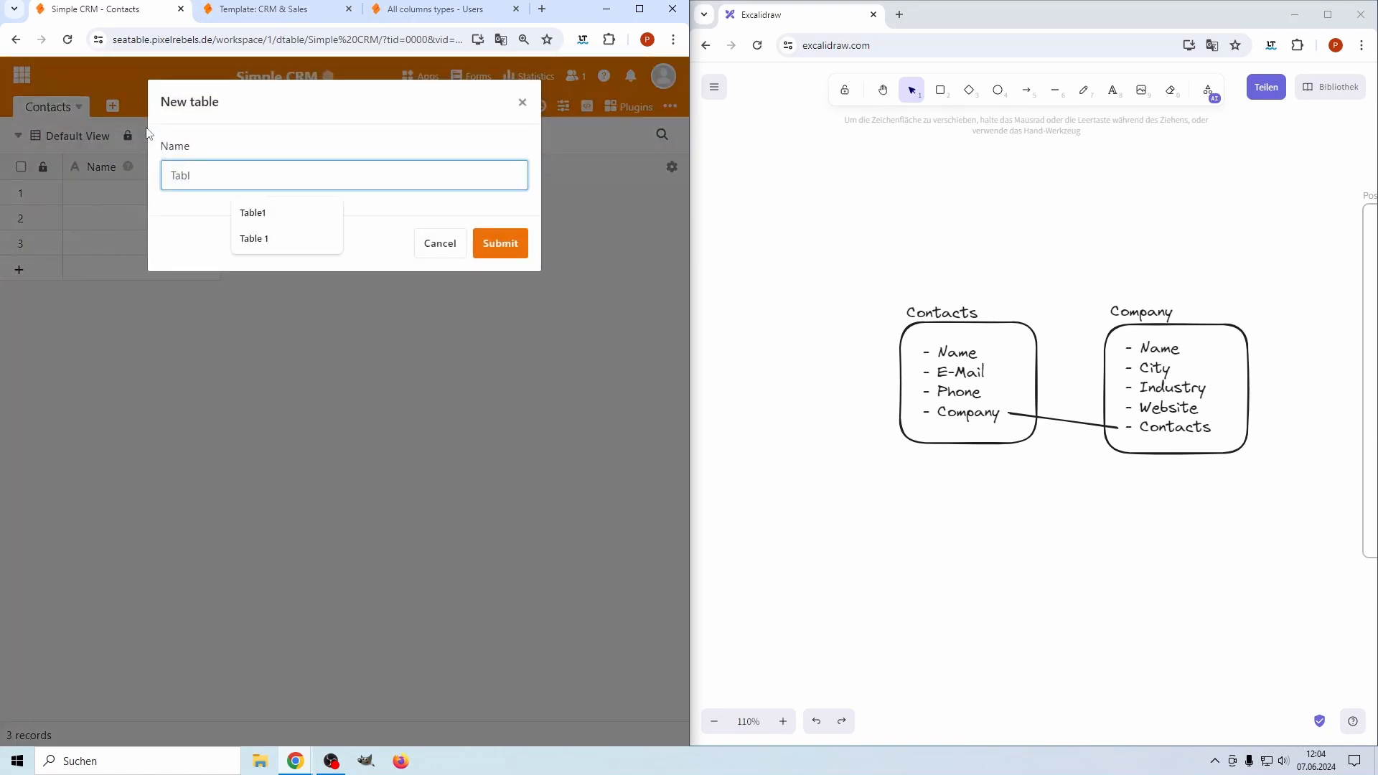
{"action": "type", "text": "Company"}
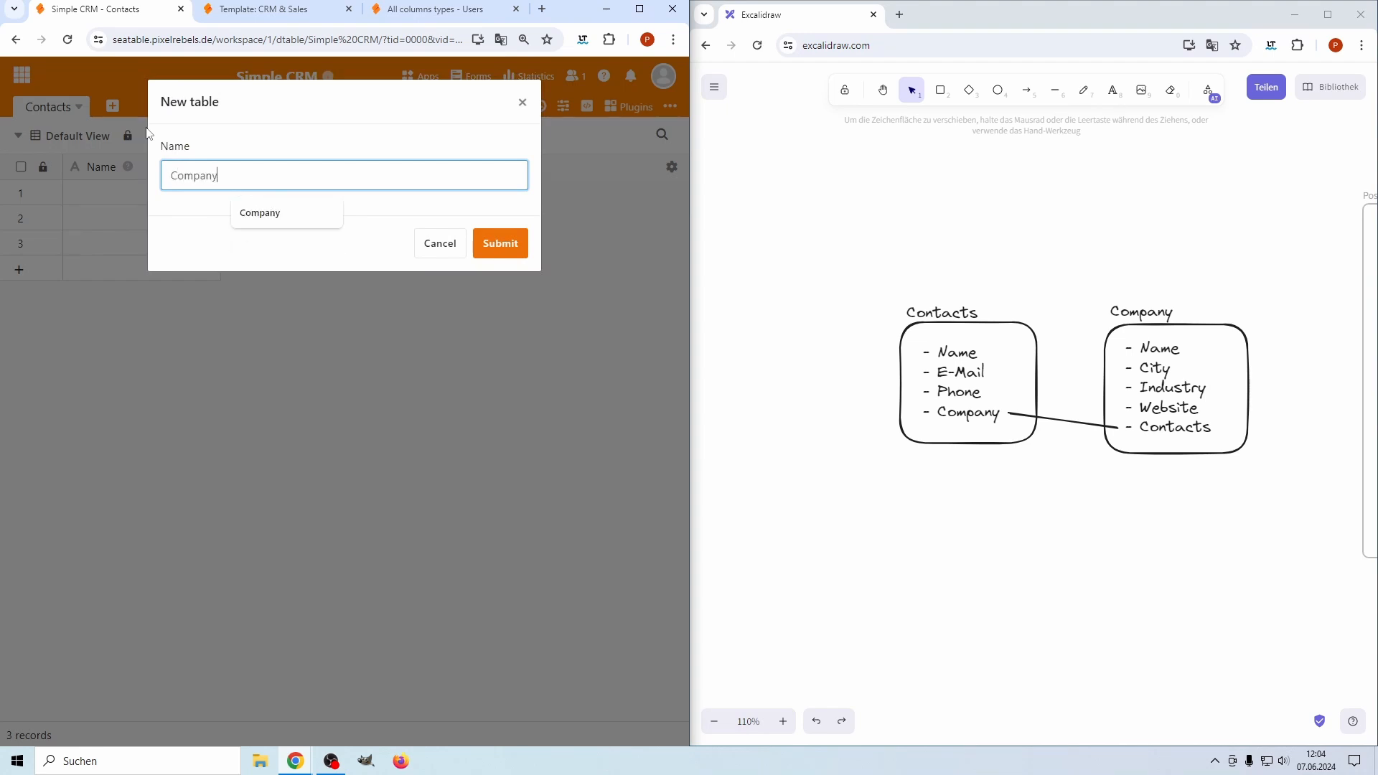
{"action": "key", "text": "Return"}
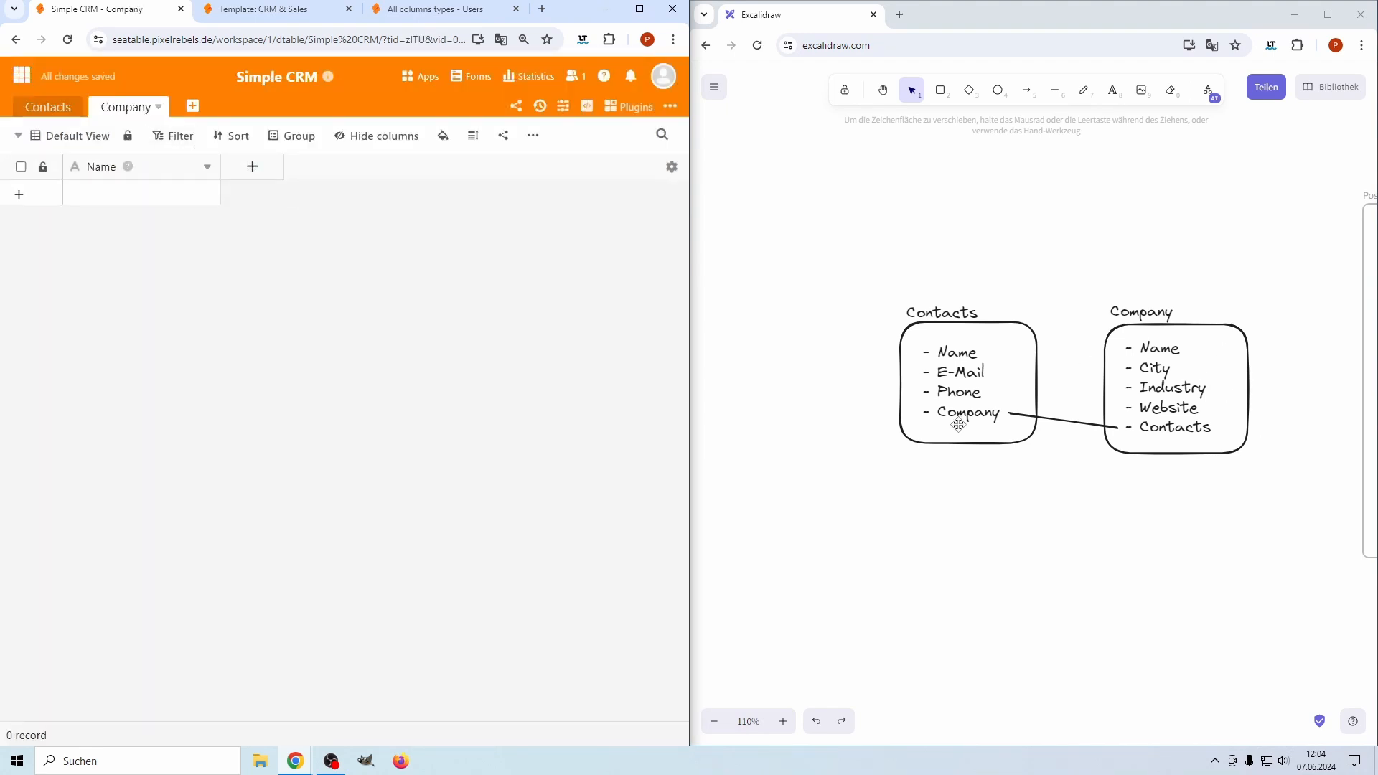
In the Contacts table, add an 'E-Mail' column of Email type
{"action": "left_click", "coordinate": [56, 111]}
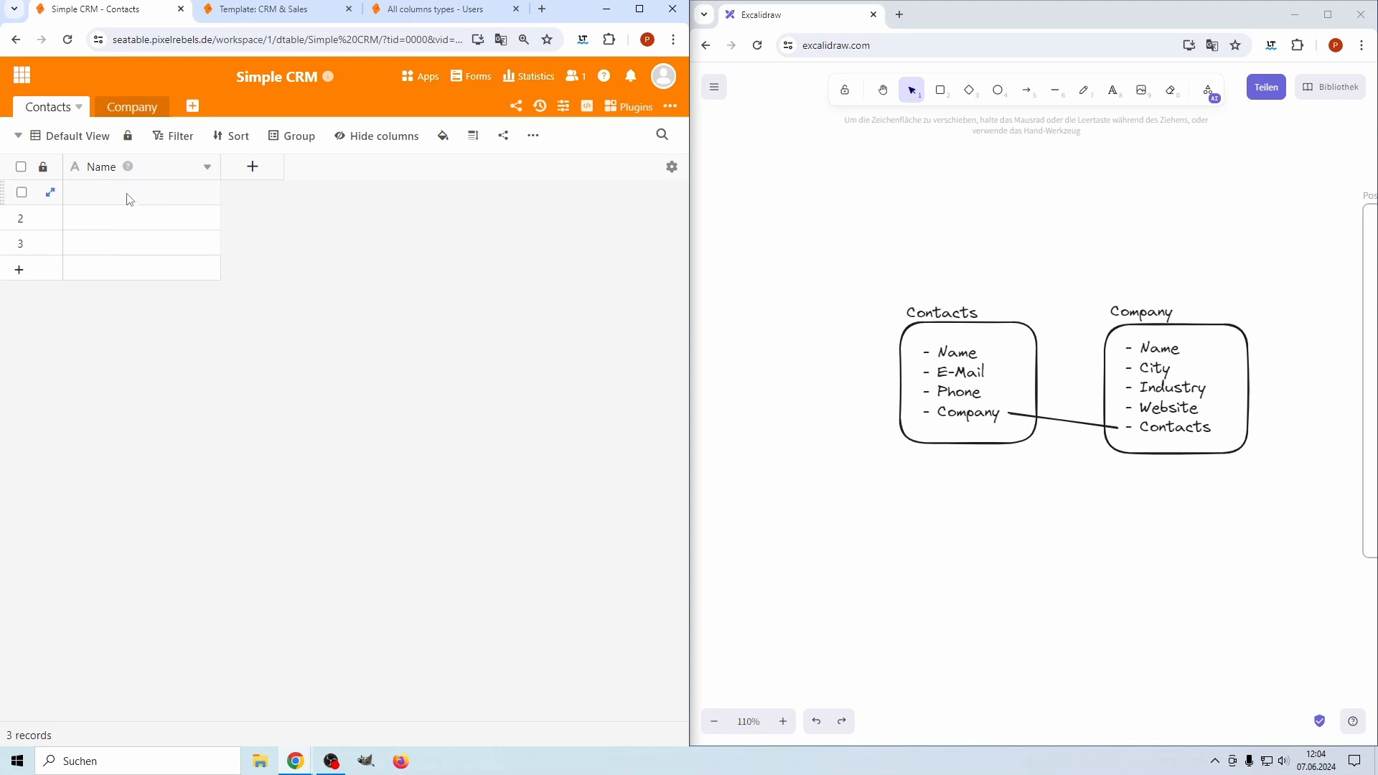
{"action": "left_click", "coordinate": [252, 167]}
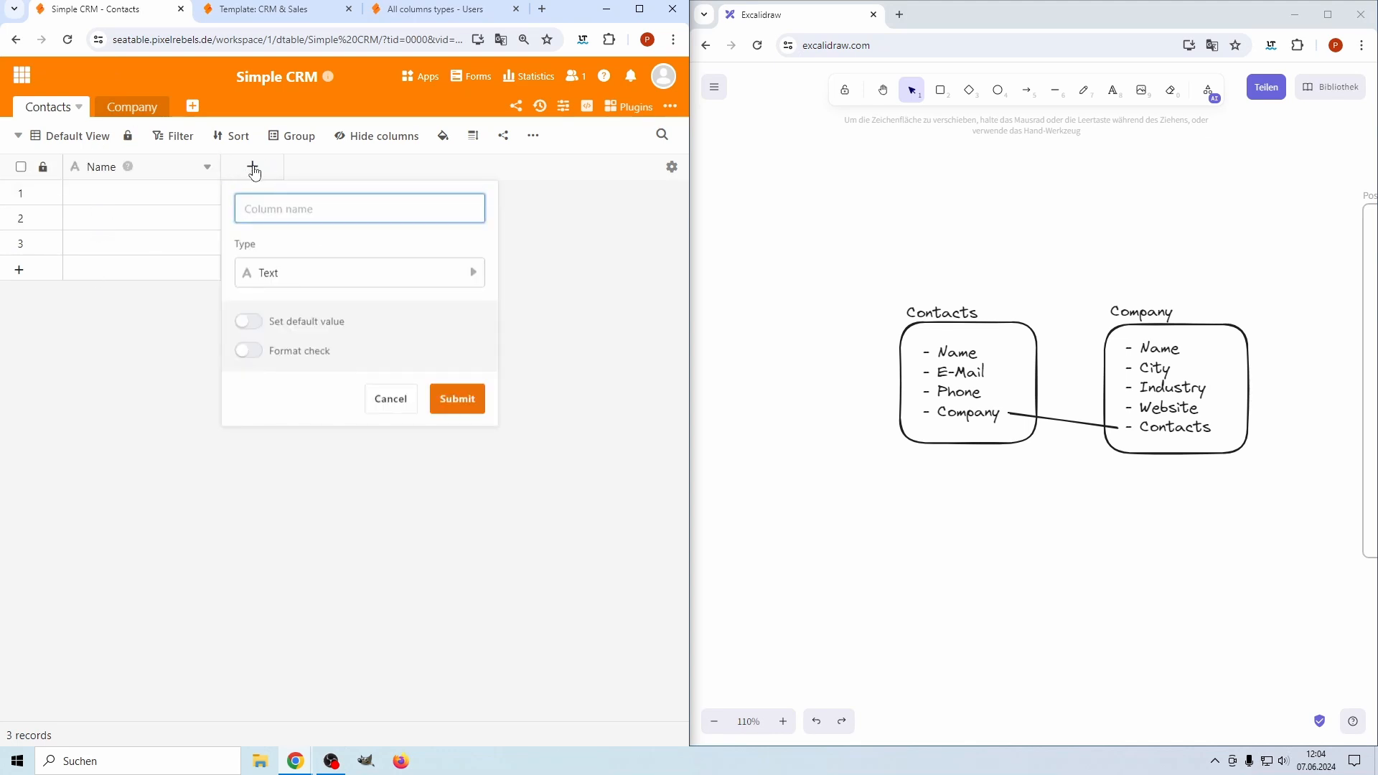
{"action": "type", "text": "E-Mail"}
{"action": "left_click", "coordinate": [287, 284]}
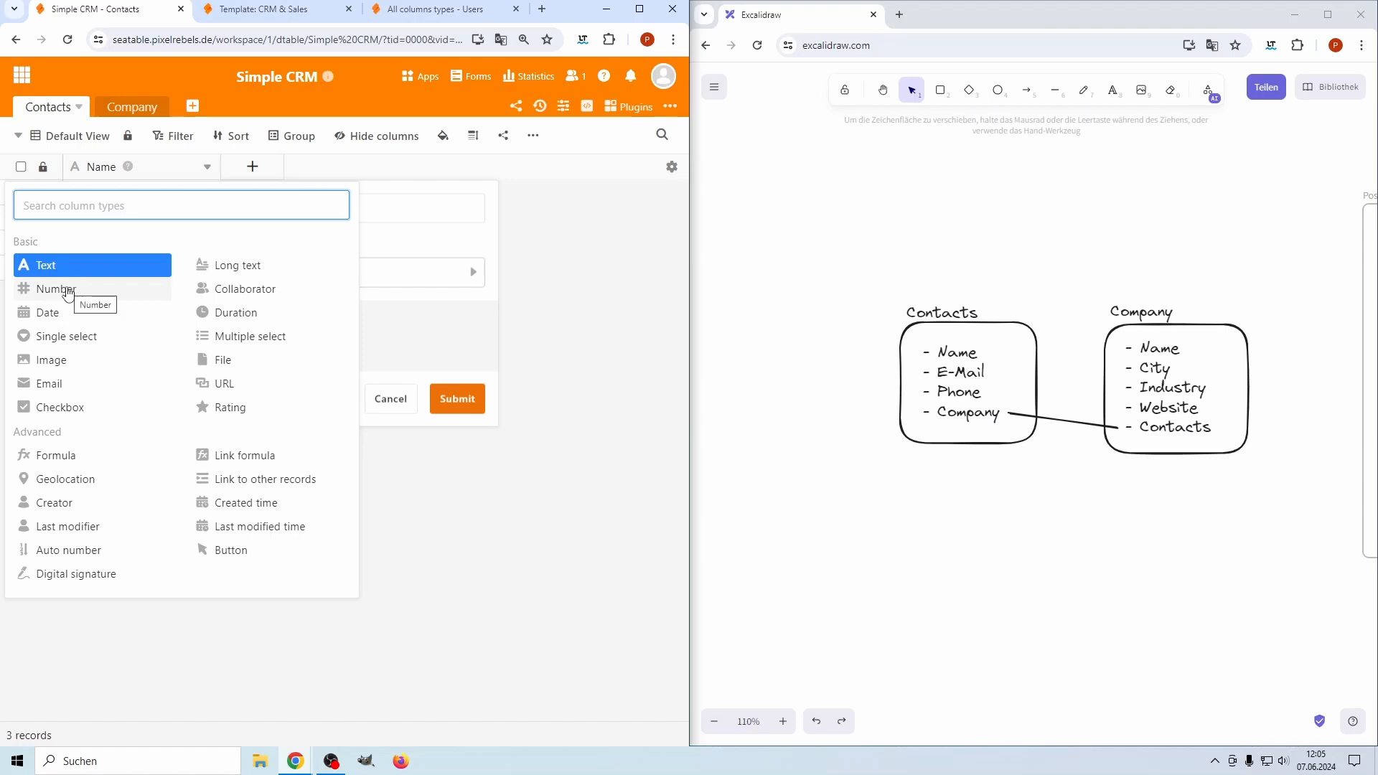
{"action": "left_click", "coordinate": [48, 383]}
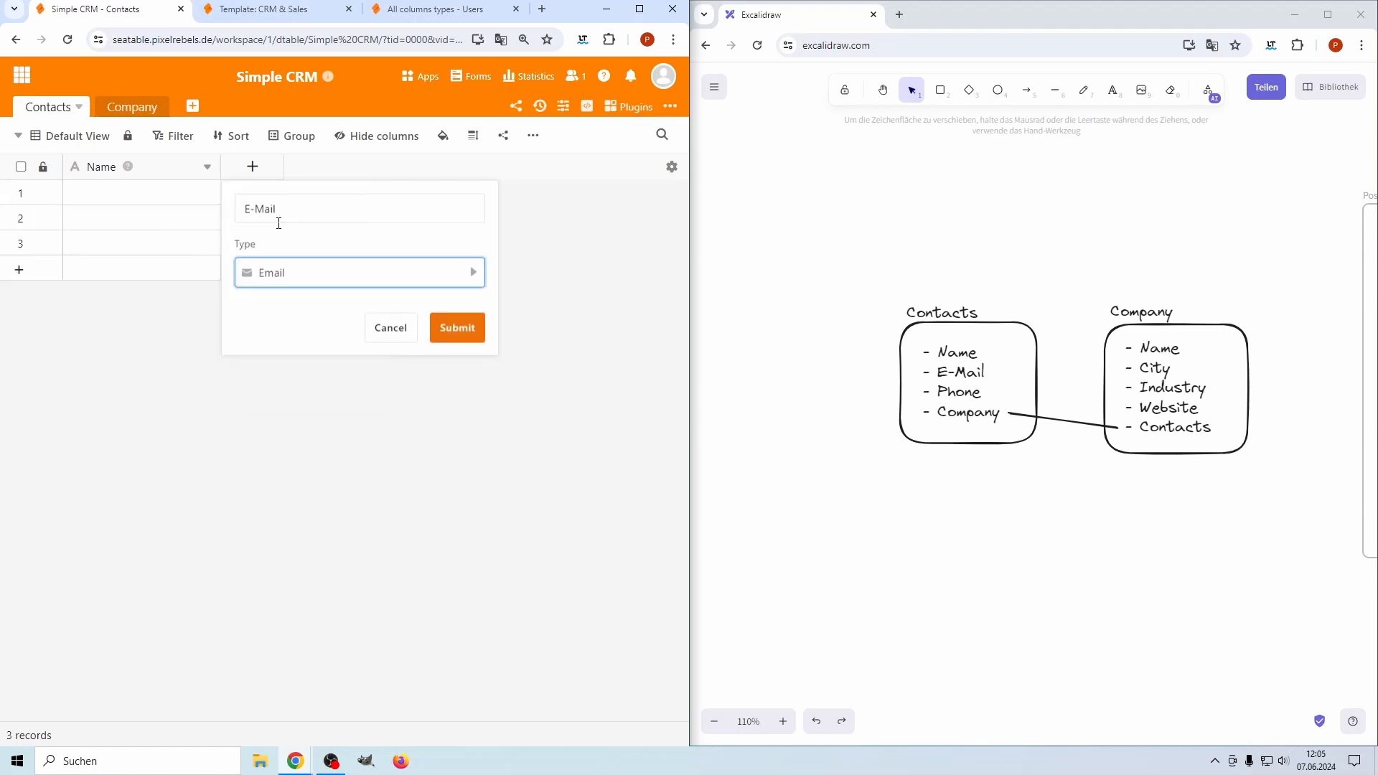
{"action": "left_click", "coordinate": [458, 326]}
Enter a test value in the first E-Mail cell, then delete it again
{"action": "left_click", "coordinate": [327, 201]}
{"action": "double_click", "coordinate": [311, 195]}
{"action": "type", "text": "wefadsf"}
{"action": "left_click", "coordinate": [404, 203]}
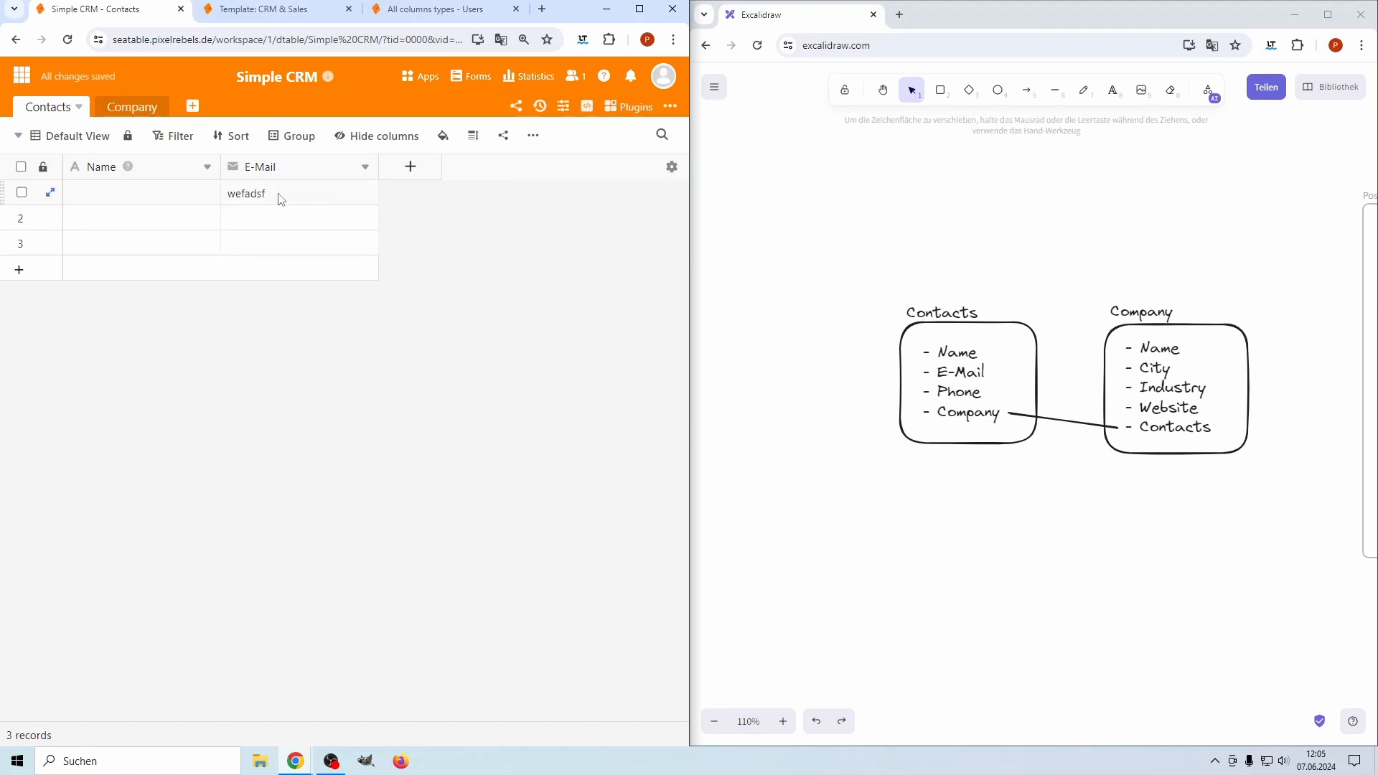
{"action": "left_click", "coordinate": [281, 200]}
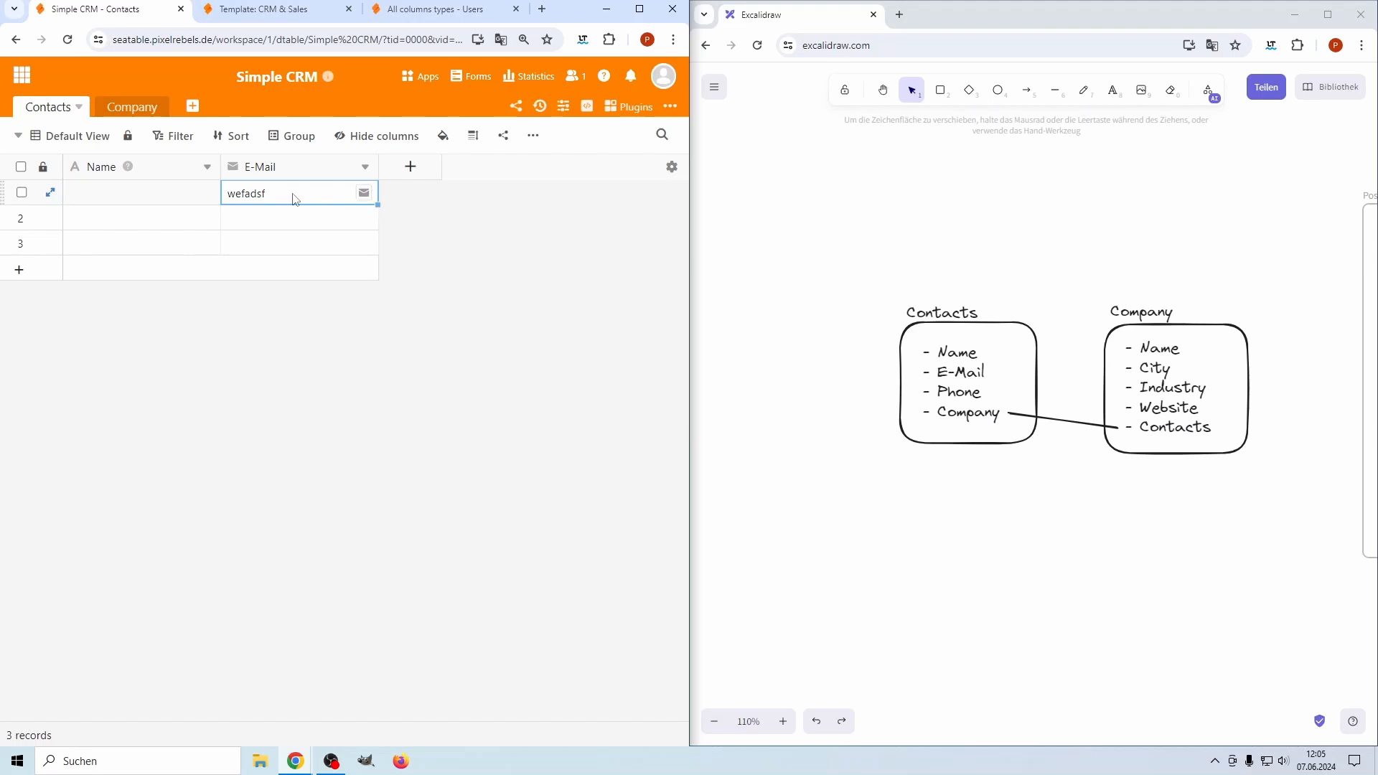
{"action": "key", "text": "Delete"}
{"action": "left_click", "coordinate": [412, 167]}
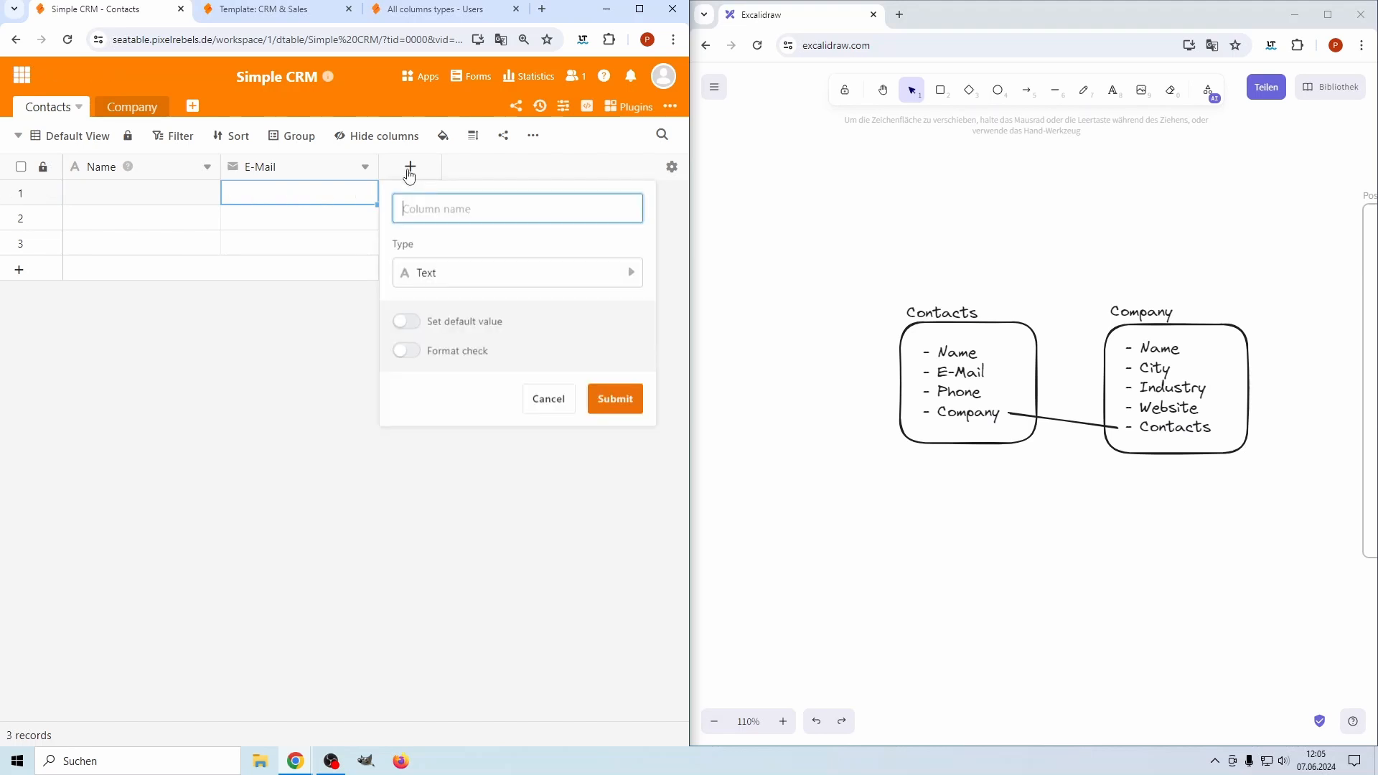
Add a 'Phone' column of Text type, with format check left off
{"action": "left_click", "coordinate": [437, 274]}
{"action": "left_click", "coordinate": [98, 296]}
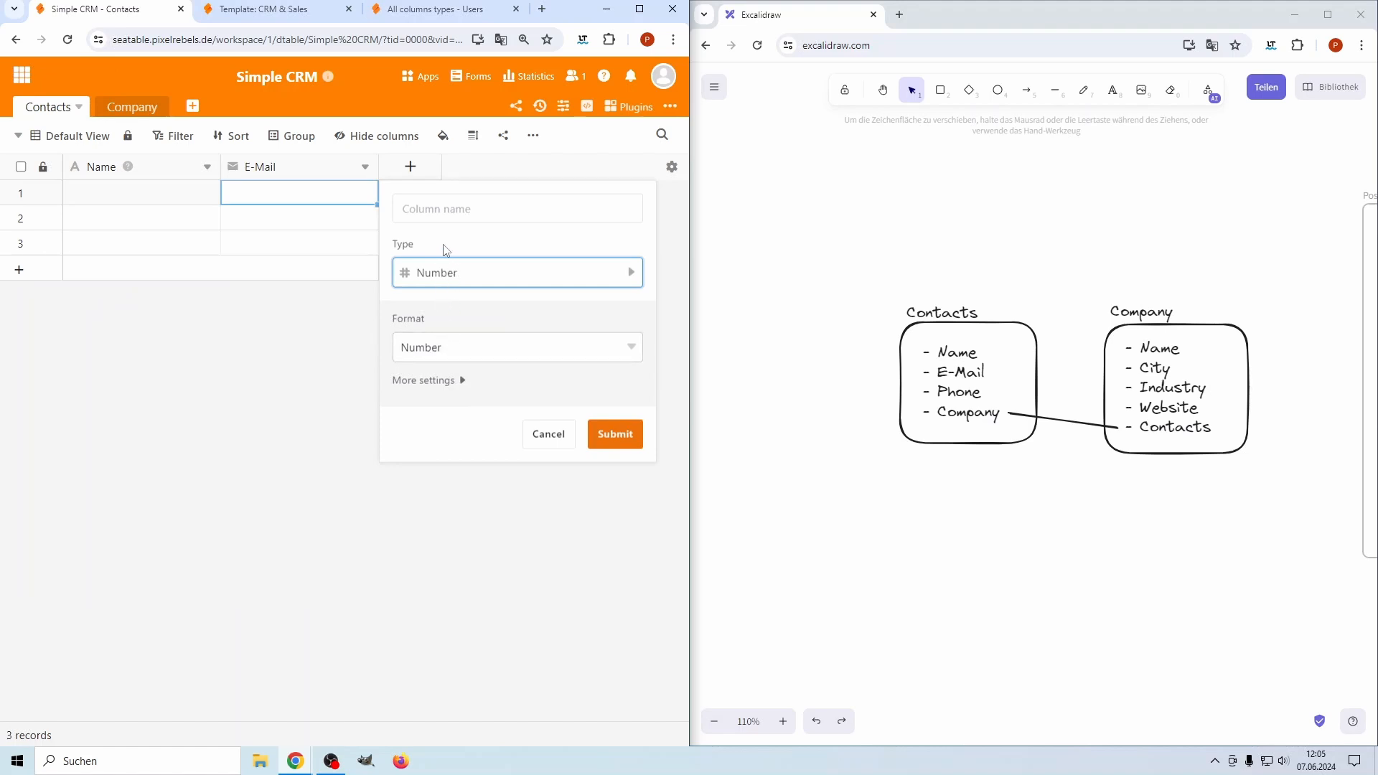
{"action": "left_click", "coordinate": [457, 274]}
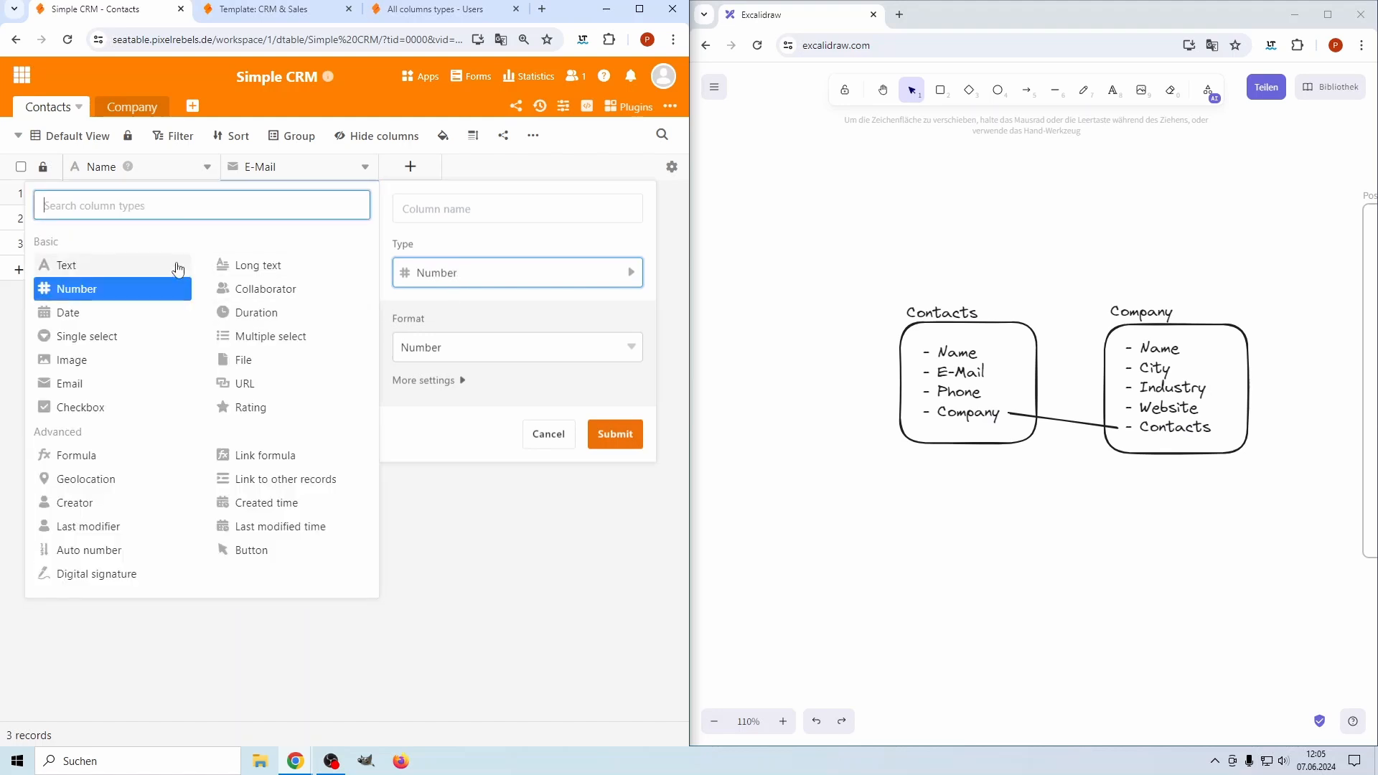
{"action": "left_click", "coordinate": [78, 266]}
{"action": "left_click", "coordinate": [446, 210]}
{"action": "type", "text": "Phone"}
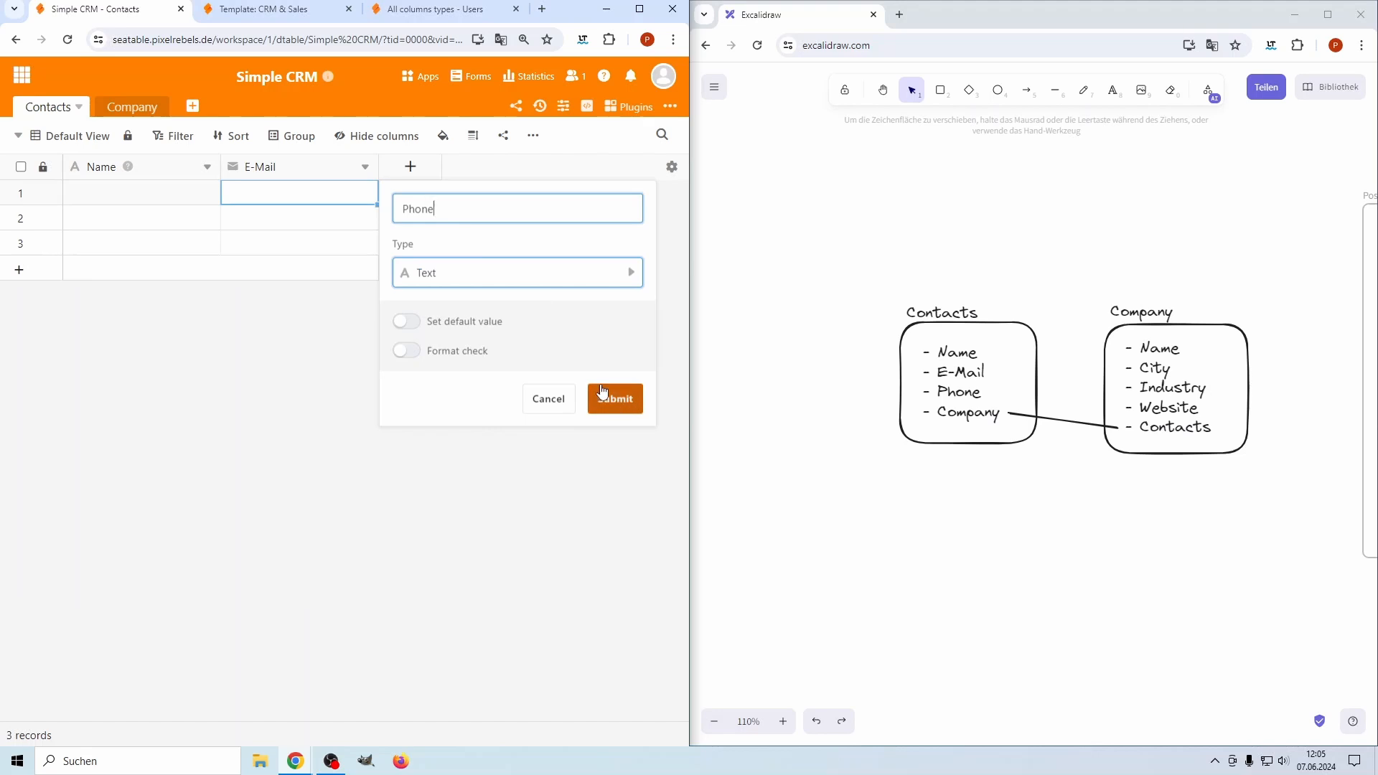
{"action": "left_click", "coordinate": [406, 350]}
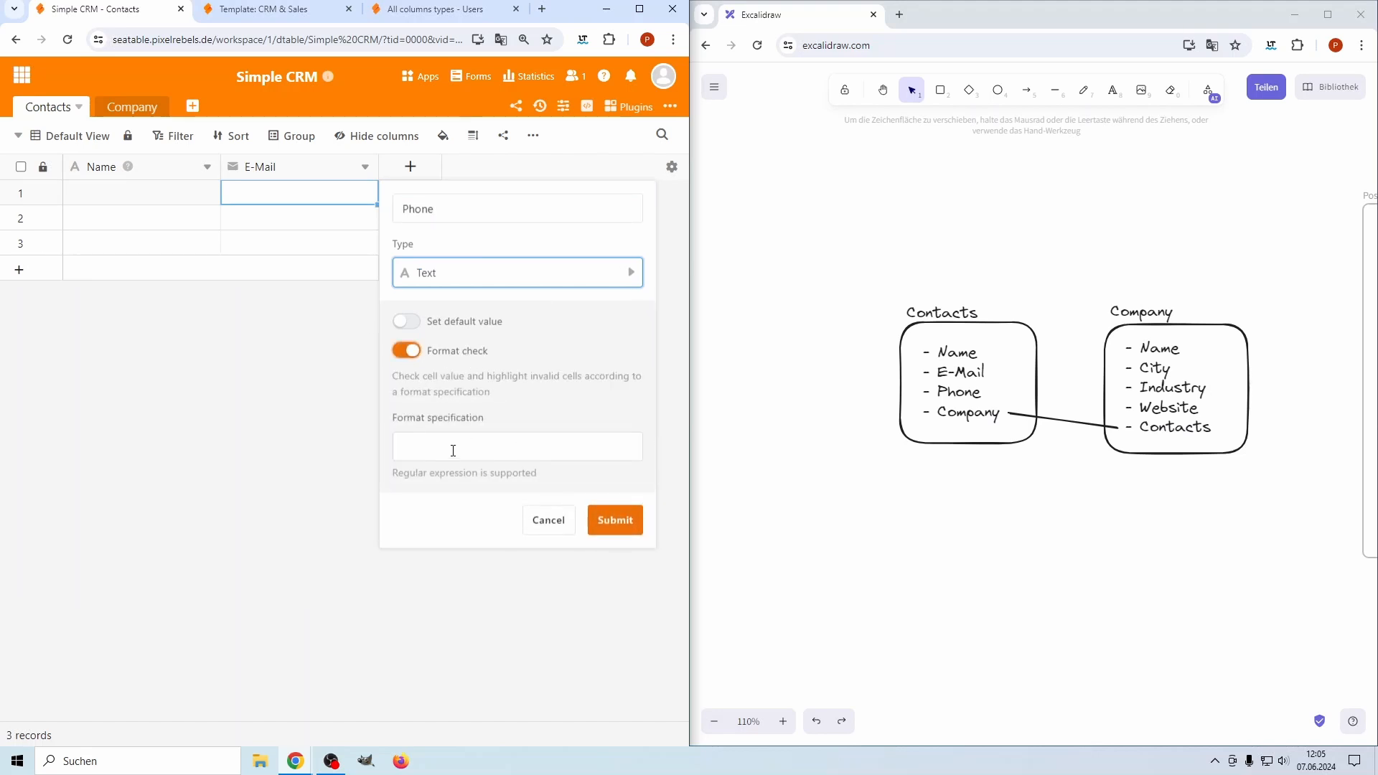
{"action": "left_click", "coordinate": [408, 352]}
{"action": "left_click", "coordinate": [617, 399]}
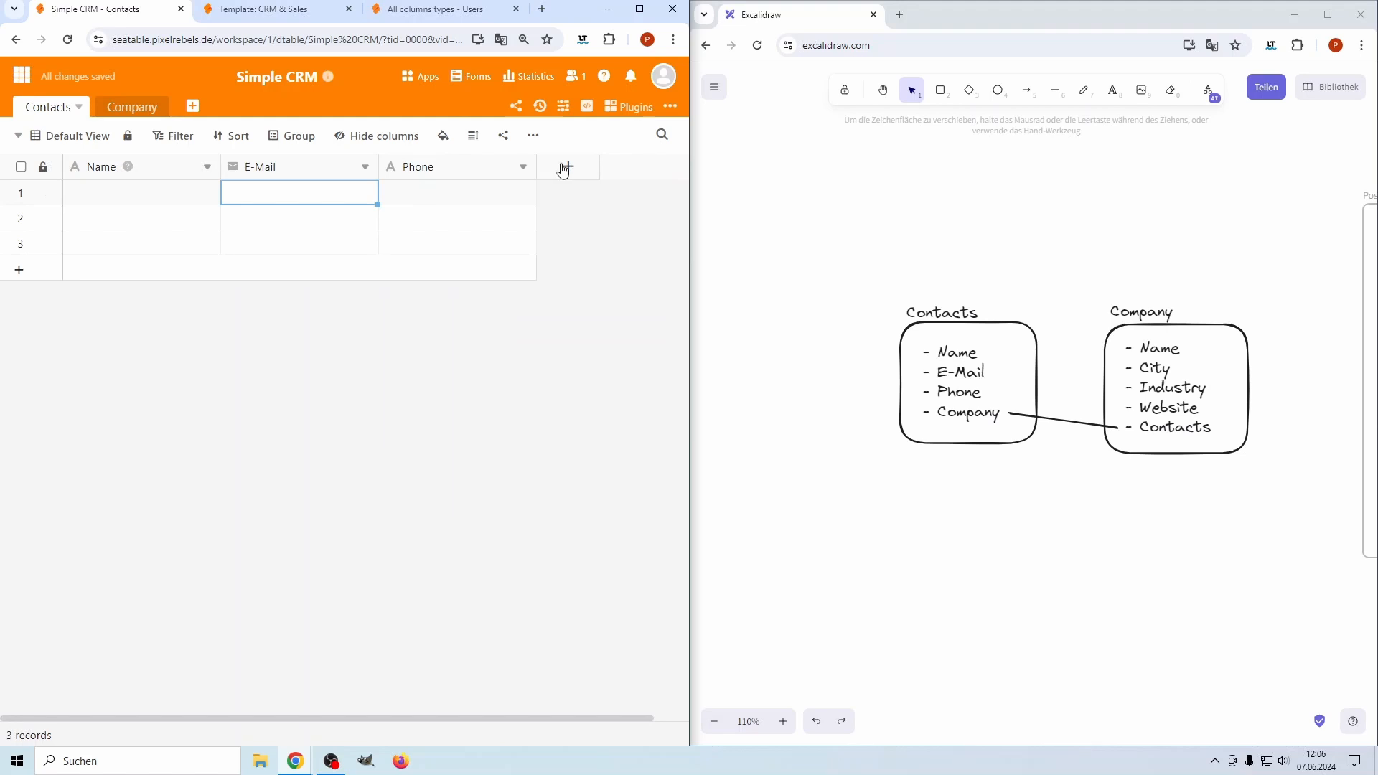
{"action": "left_click", "coordinate": [567, 166]}
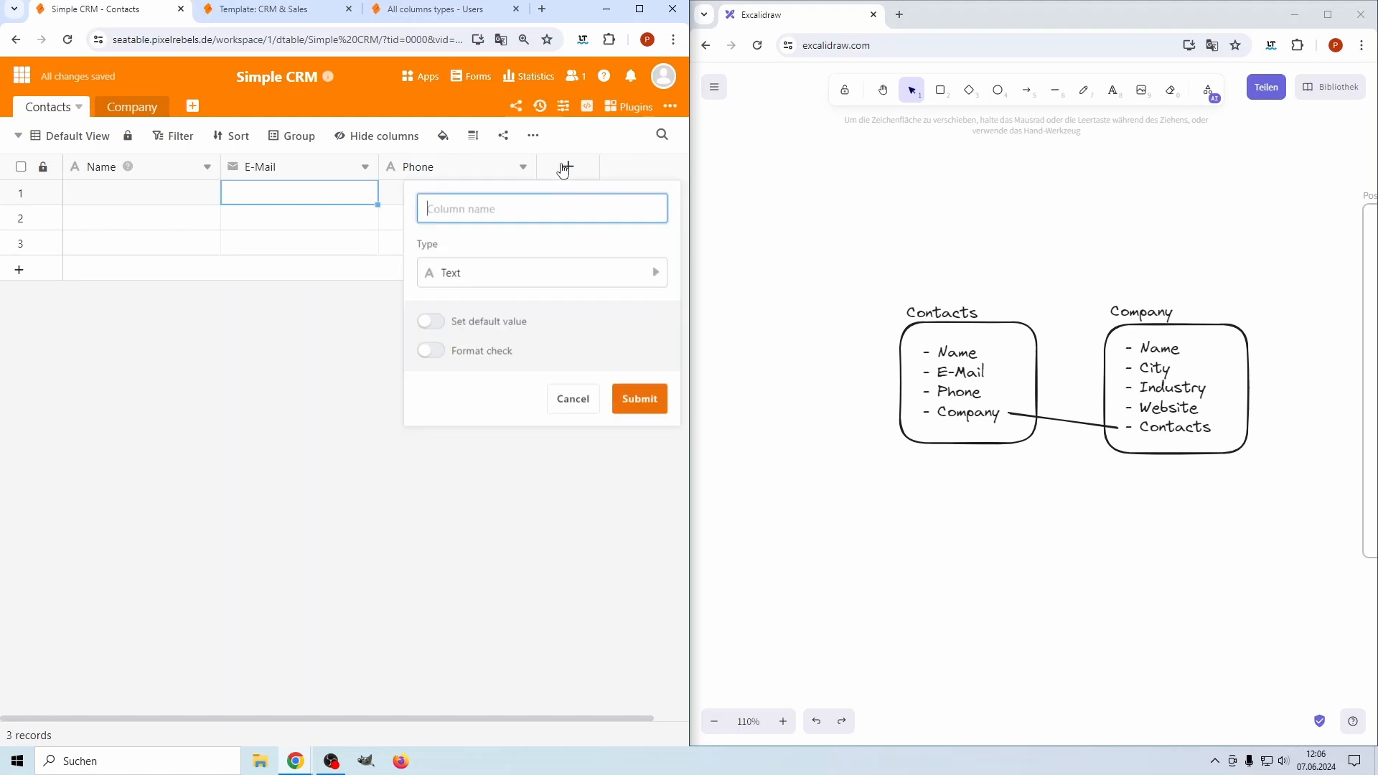
Add a 'Link to other records' column that links to the Company table
{"action": "left_click", "coordinate": [478, 281]}
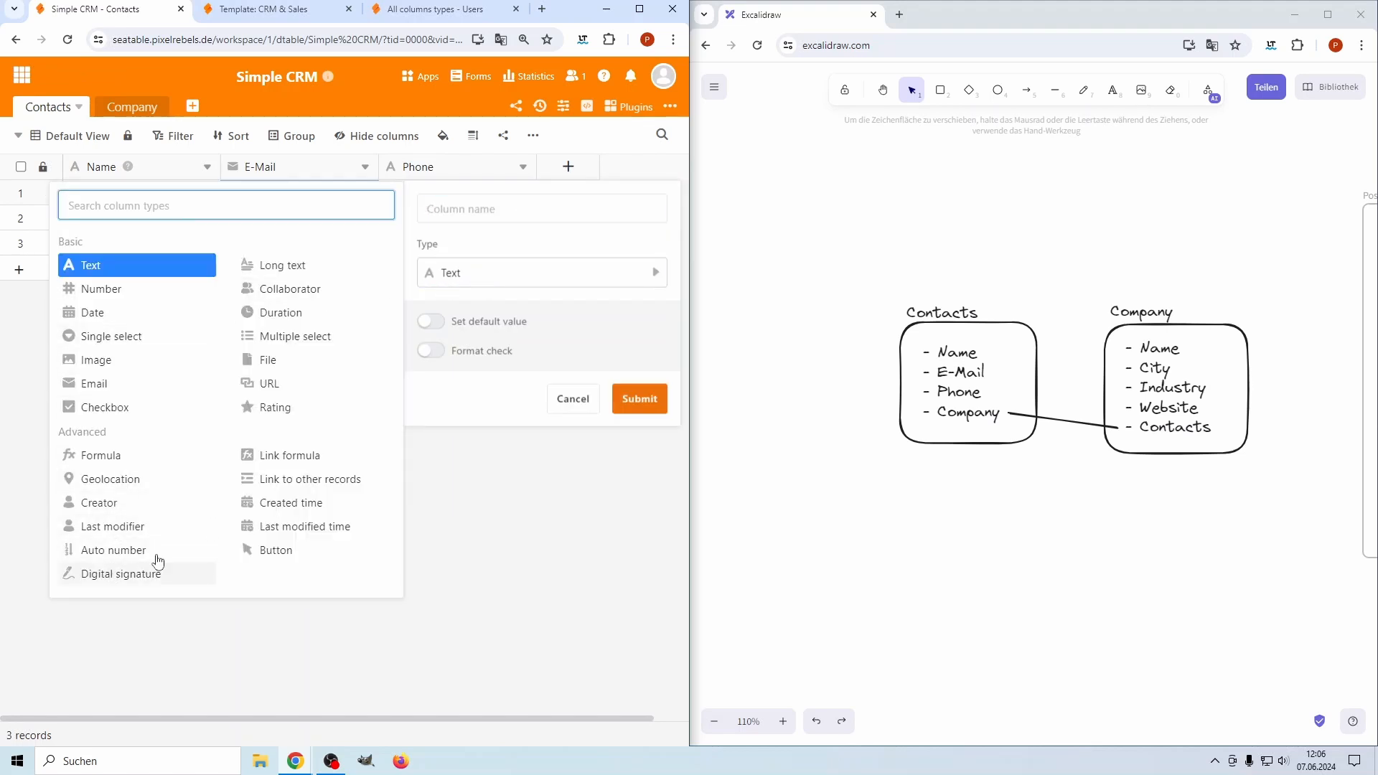
{"action": "left_click", "coordinate": [306, 489]}
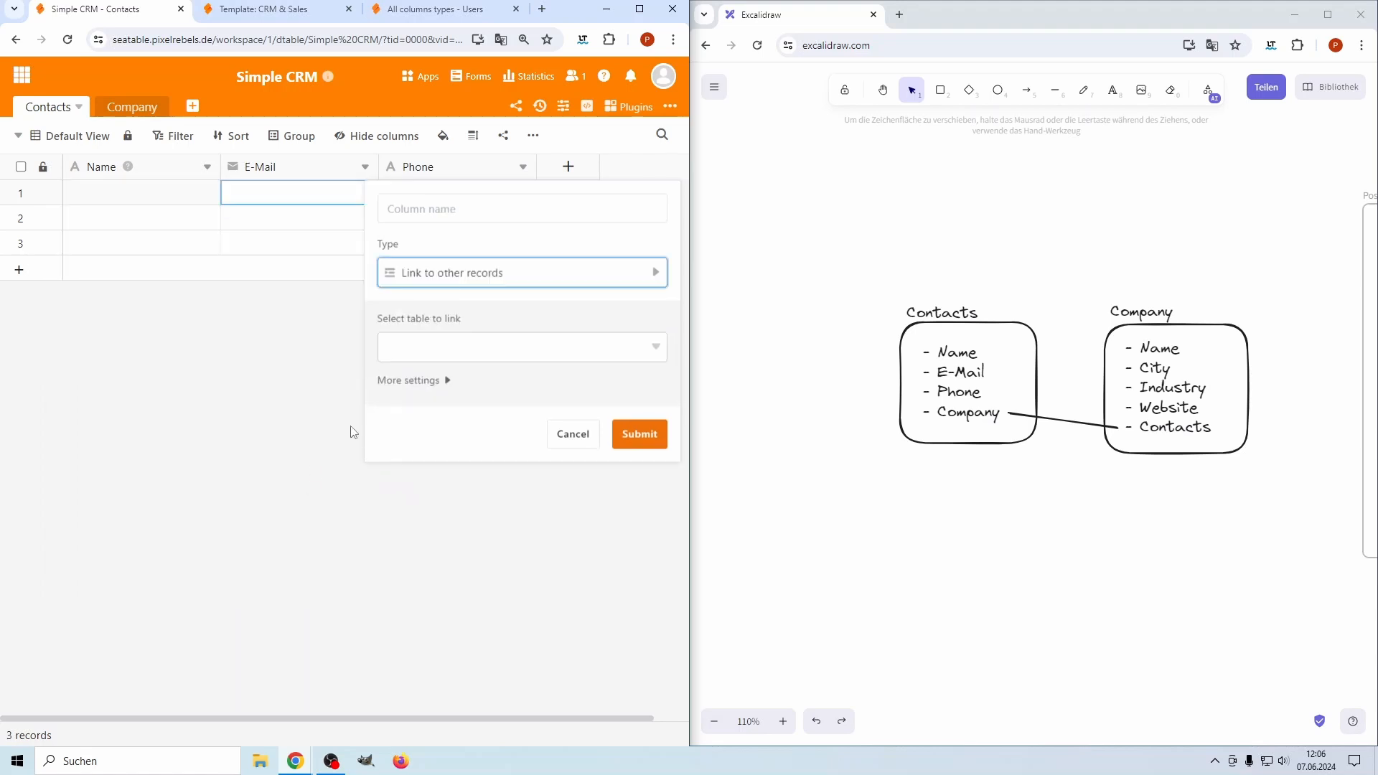
{"action": "left_click", "coordinate": [426, 357]}
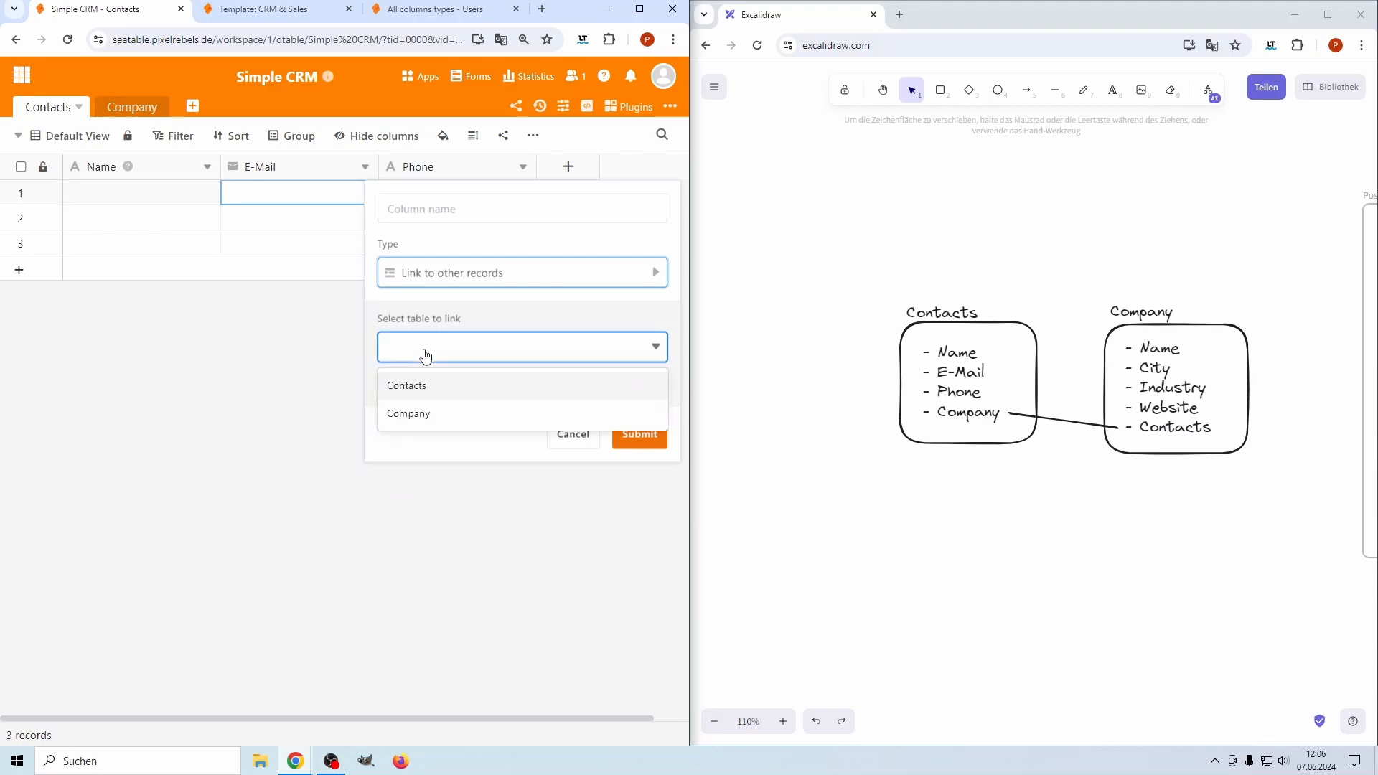
{"action": "left_click", "coordinate": [429, 414]}
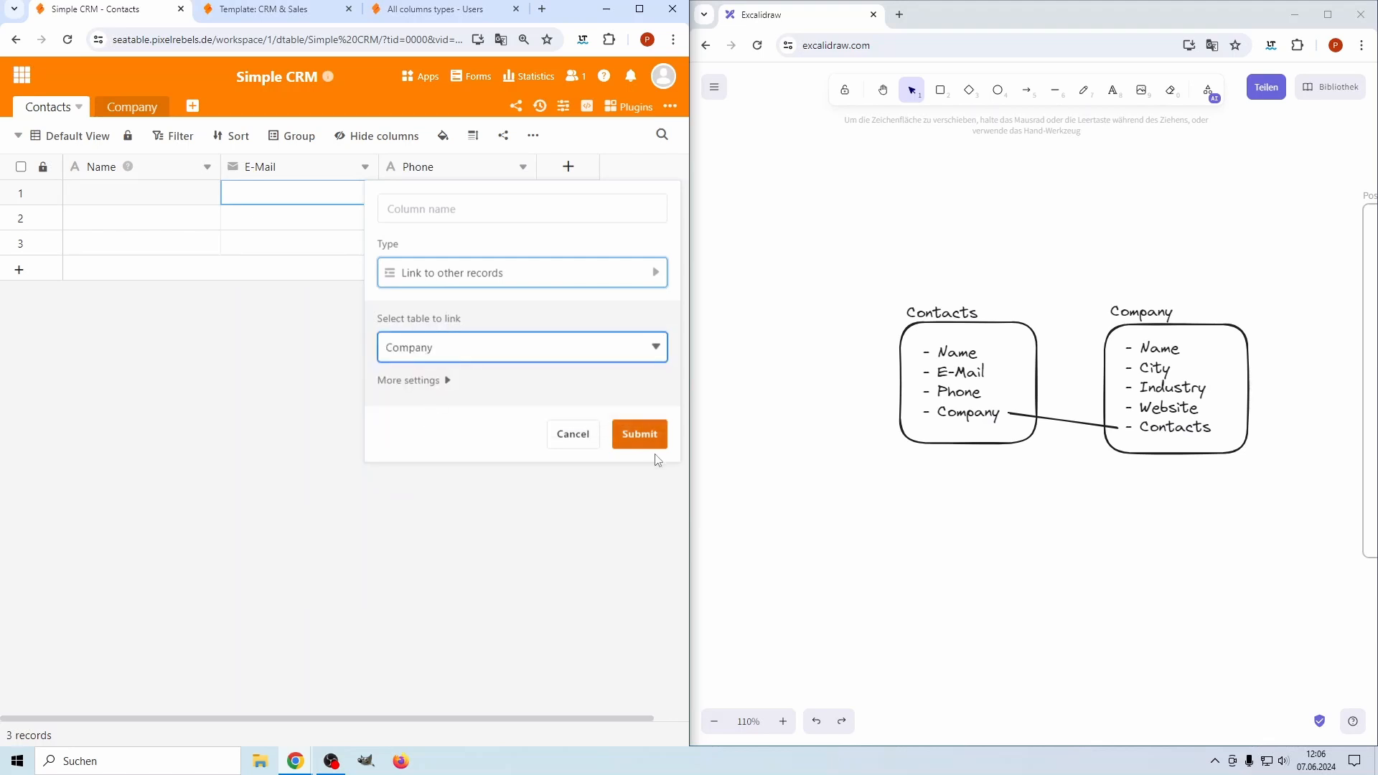
{"action": "left_click", "coordinate": [439, 382]}
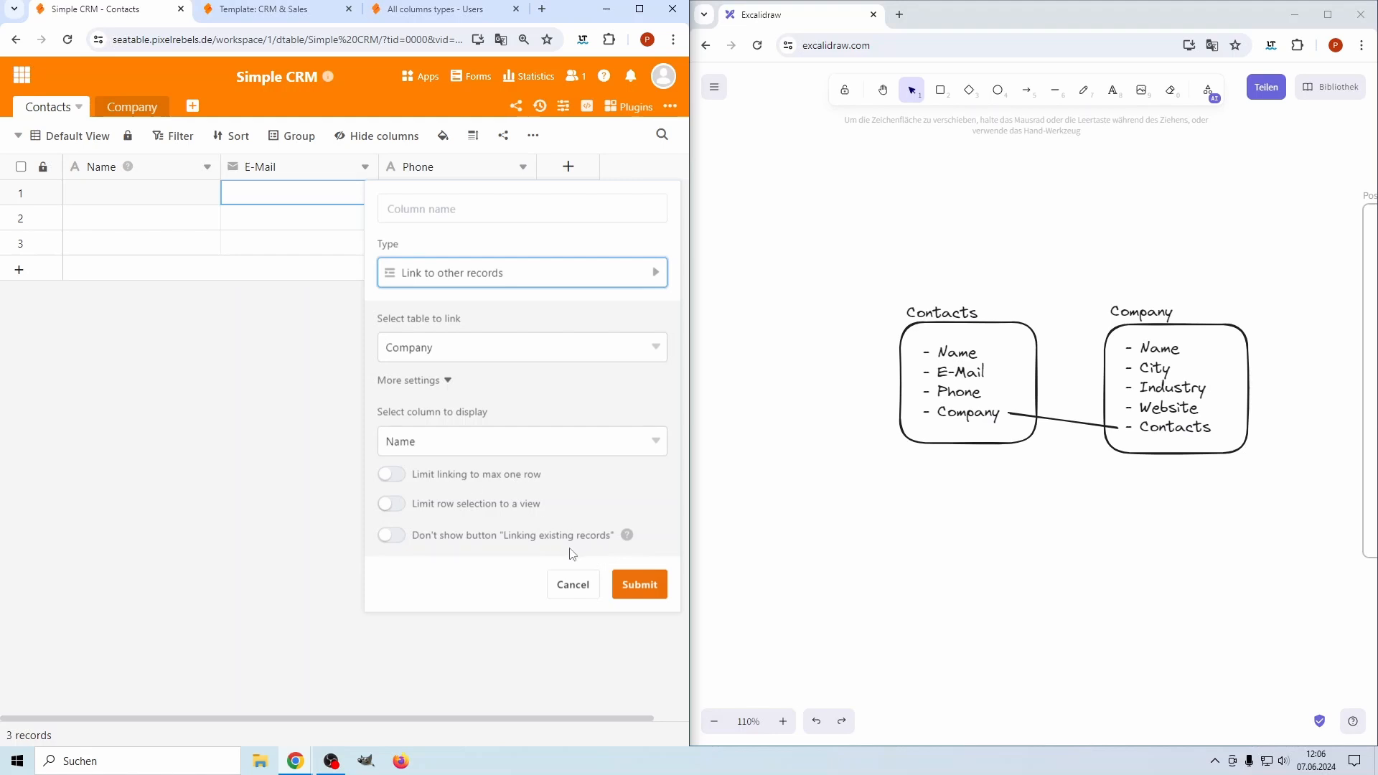
{"action": "left_click", "coordinate": [437, 381]}
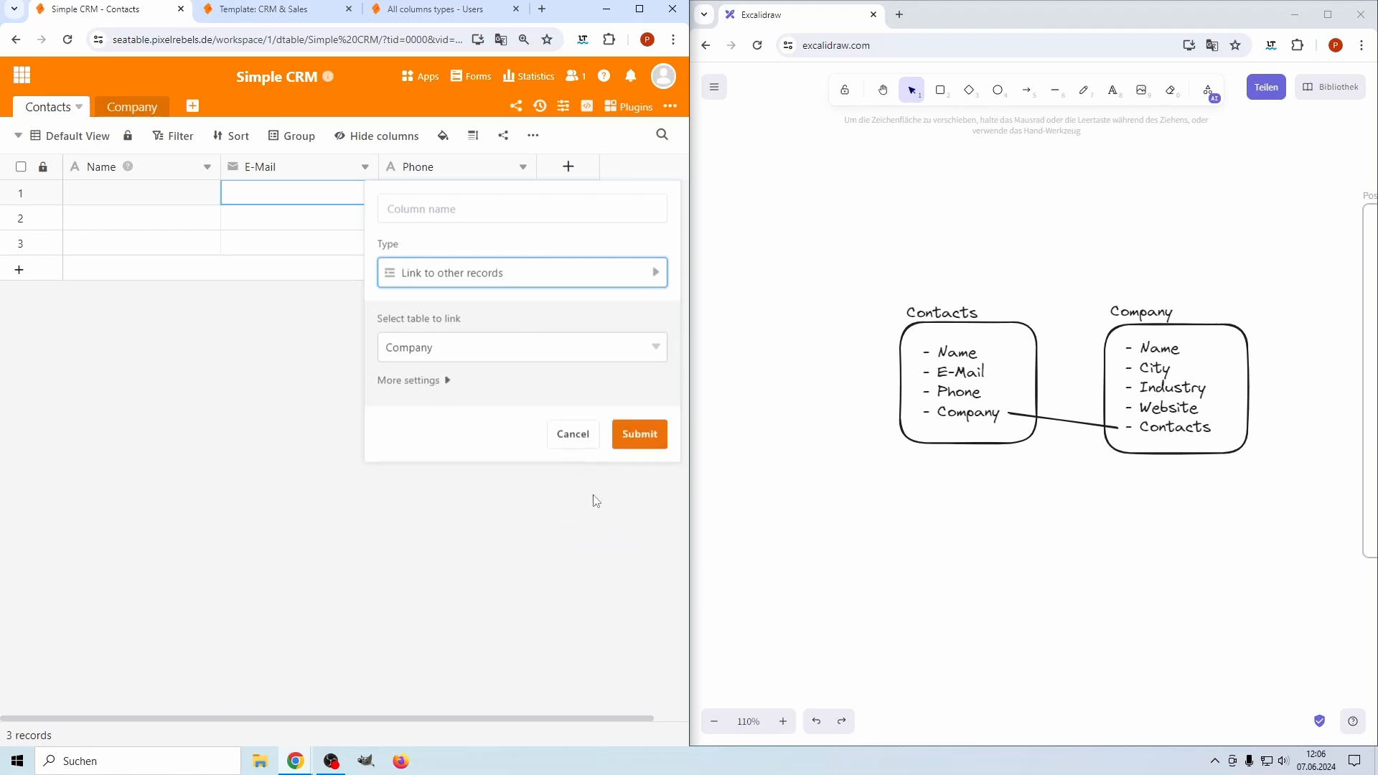
{"action": "left_click", "coordinate": [634, 439]}
Rename the new link column to 'Link to Company'
{"action": "left_click", "coordinate": [680, 168]}
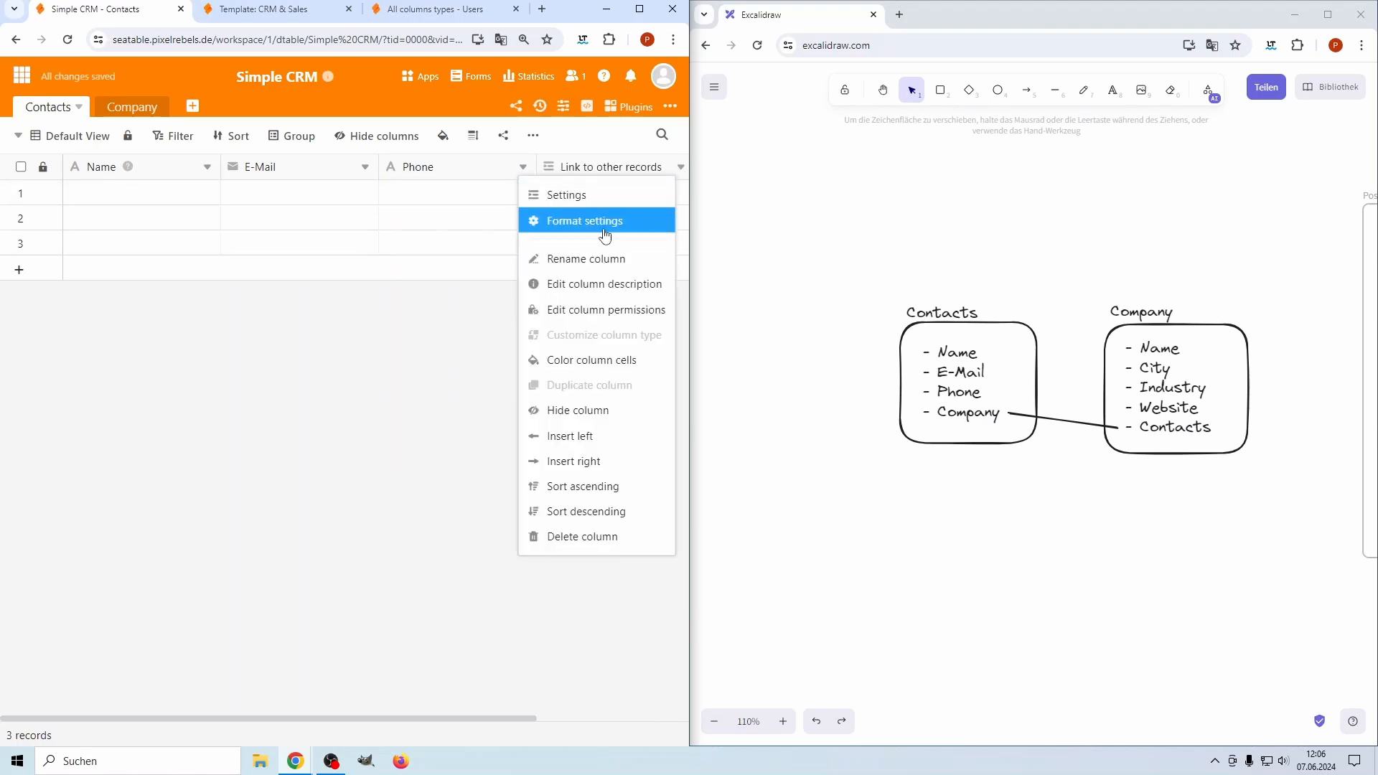
{"action": "left_click", "coordinate": [572, 257]}
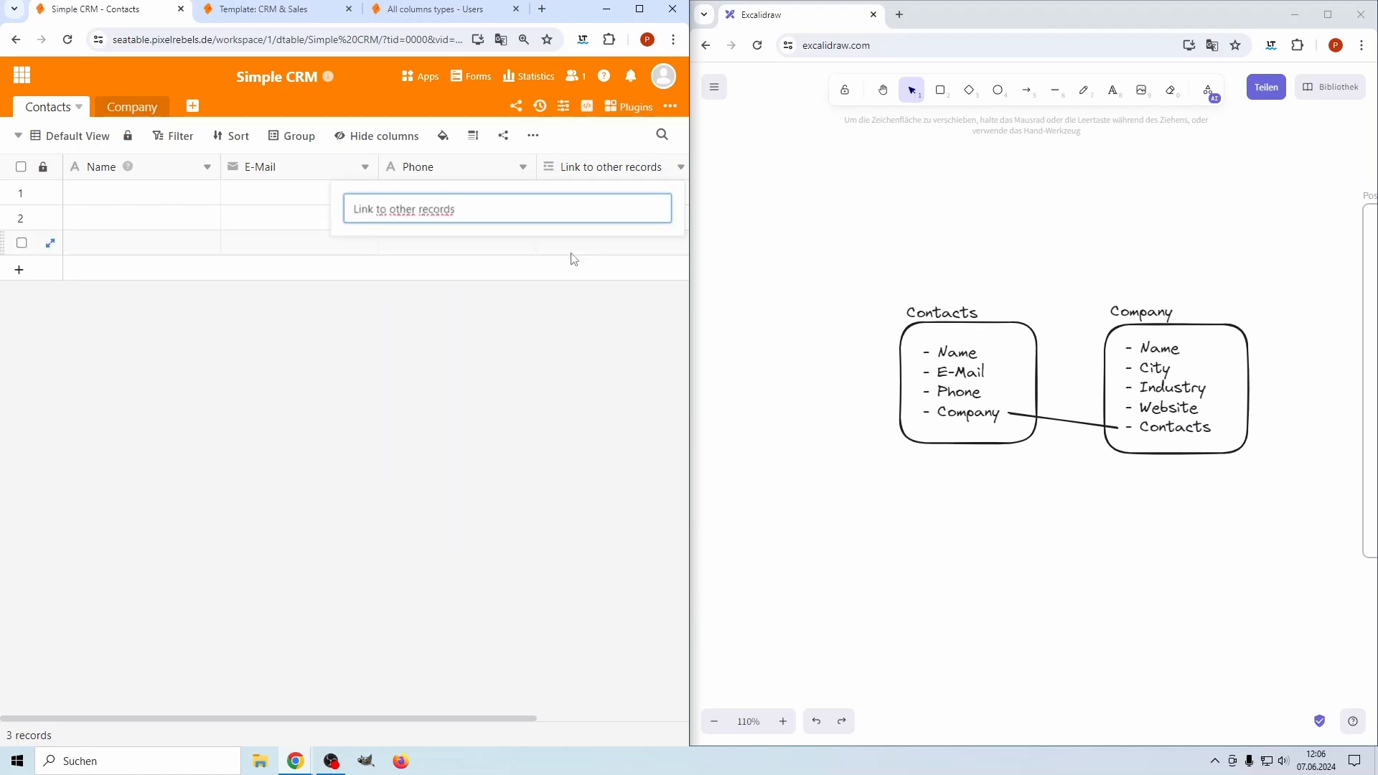
{"action": "type", "text": "Link to Company"}
{"action": "key", "text": "Return"}
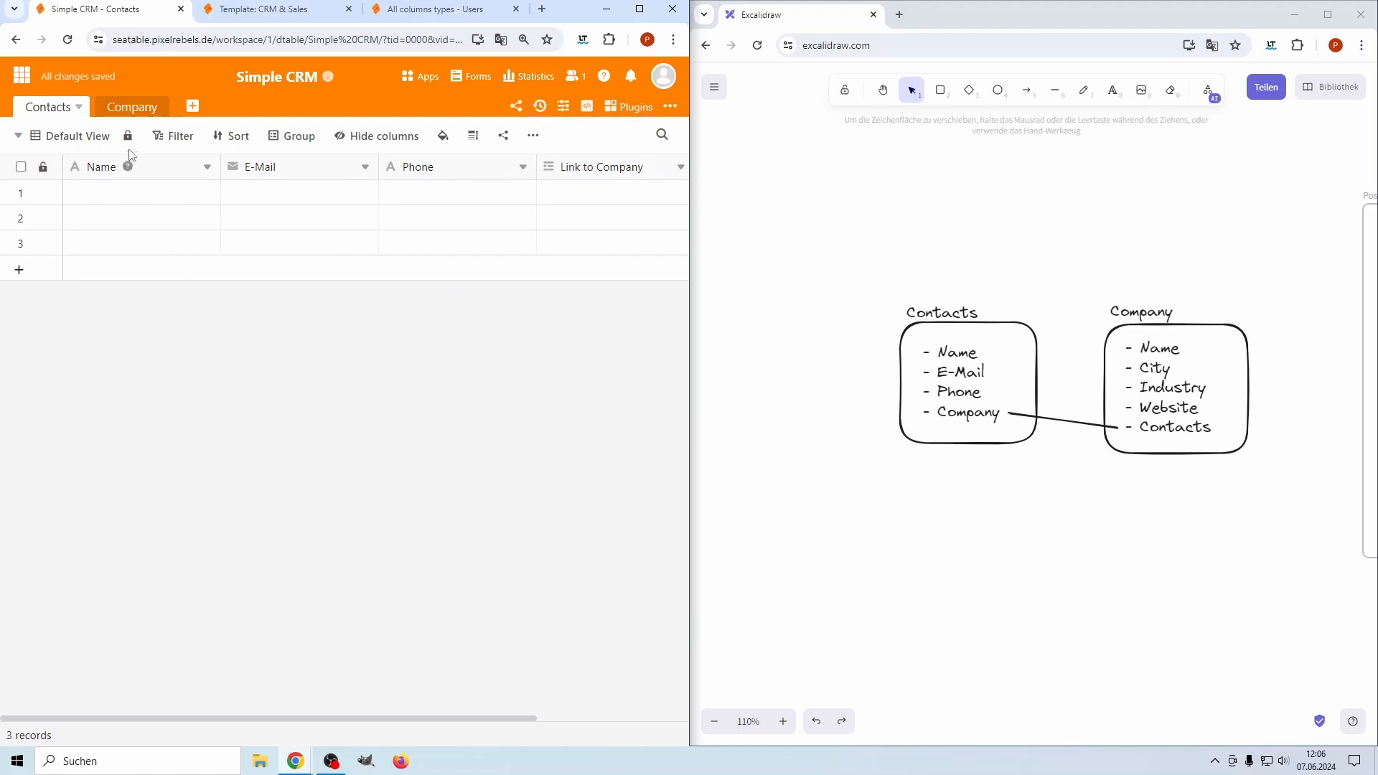
In the Company table, rename the auto-created Contacts column to 'Link to Contacts'
{"action": "left_click", "coordinate": [127, 109]}
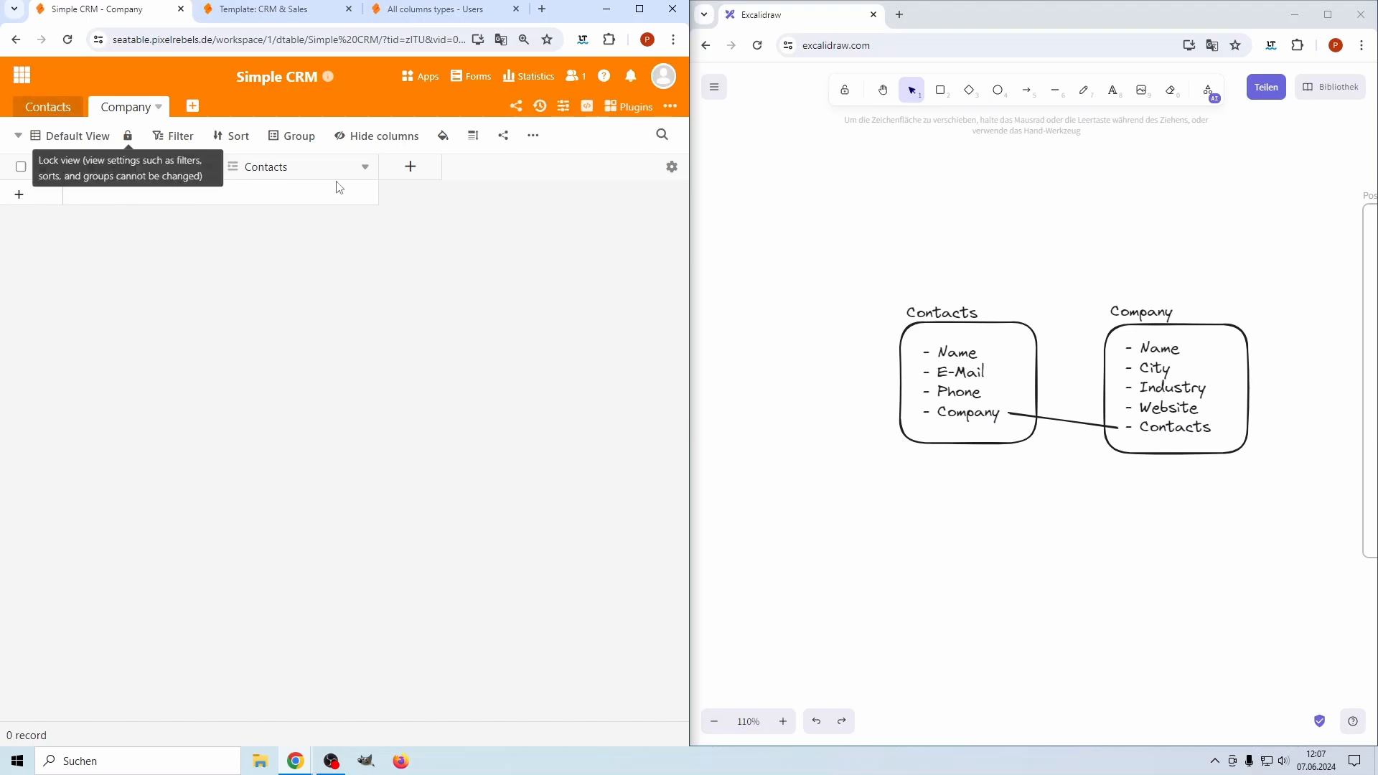
{"action": "left_click", "coordinate": [364, 167]}
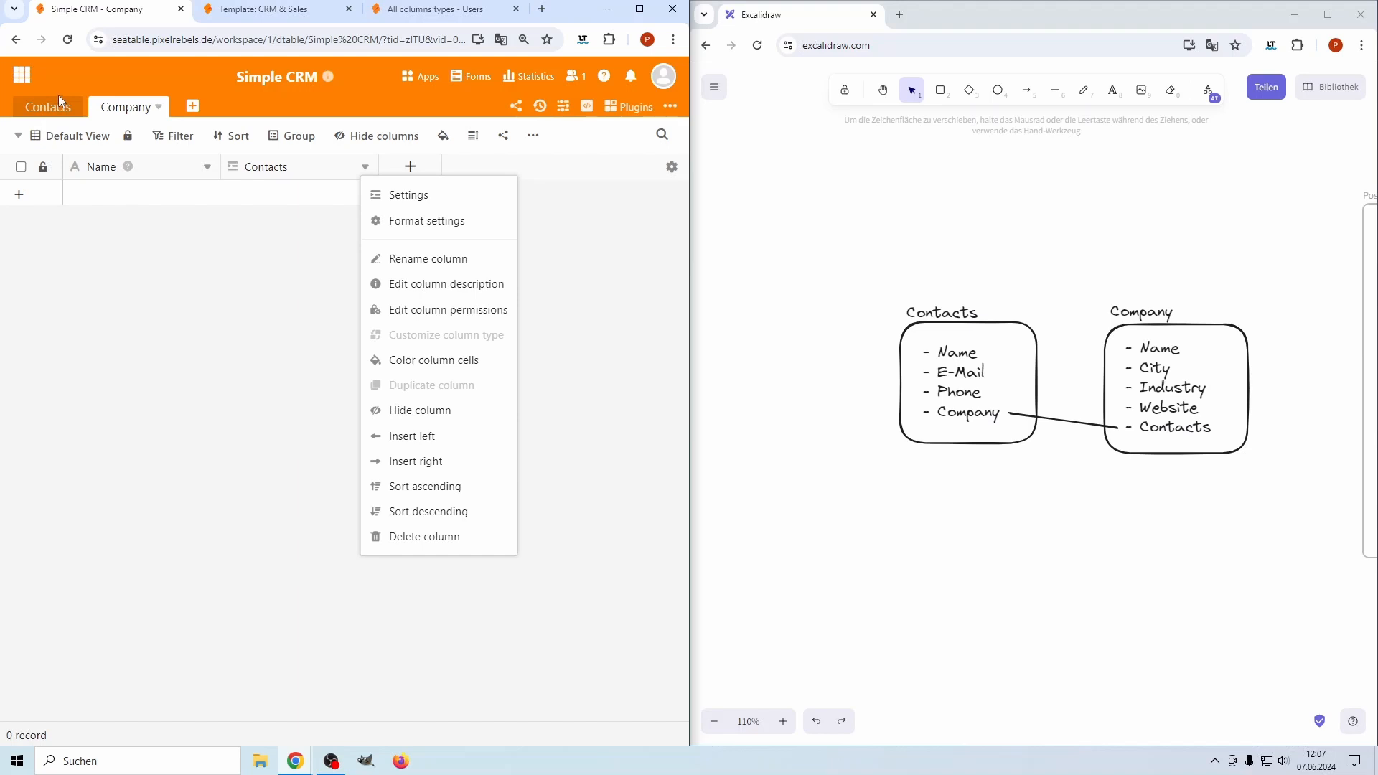
{"action": "left_click", "coordinate": [431, 260]}
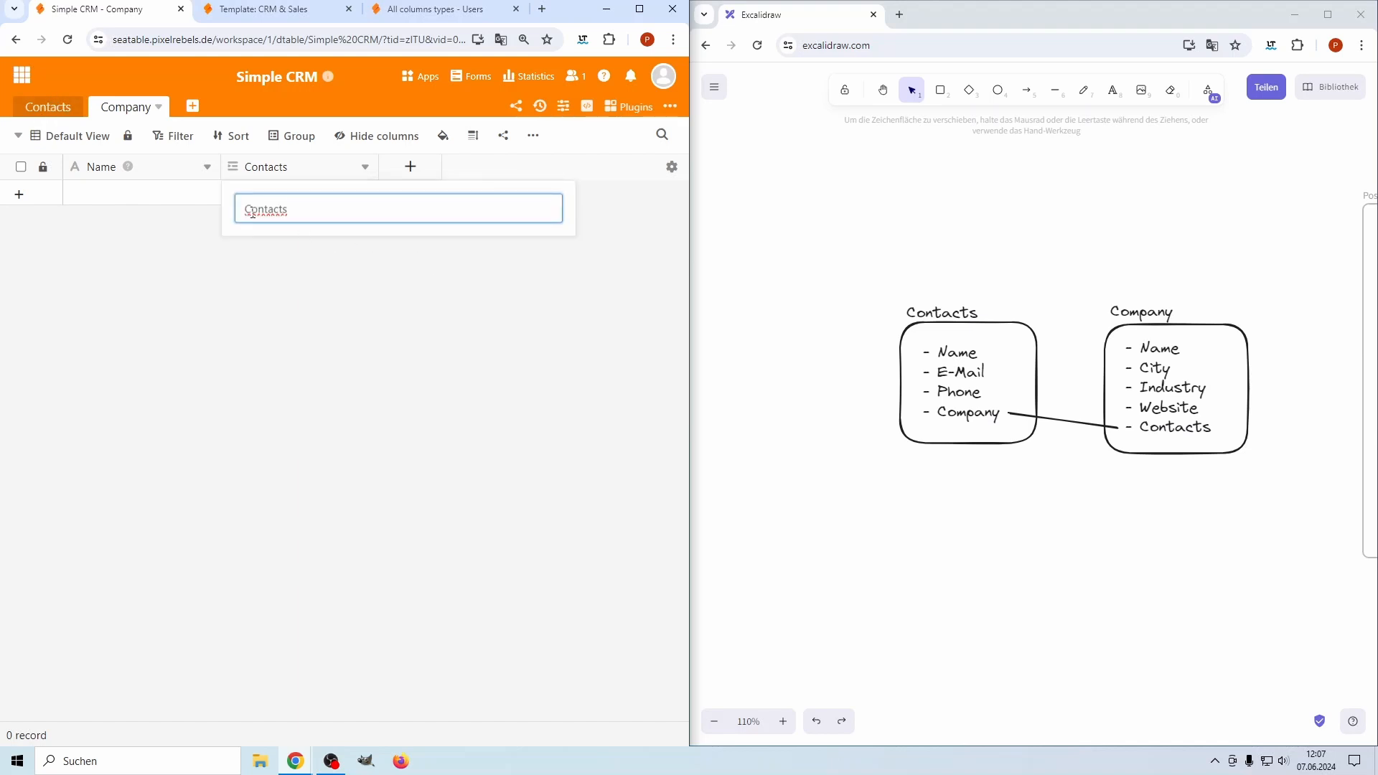
{"action": "type", "text": "Link to"}
{"action": "key", "text": "Return"}
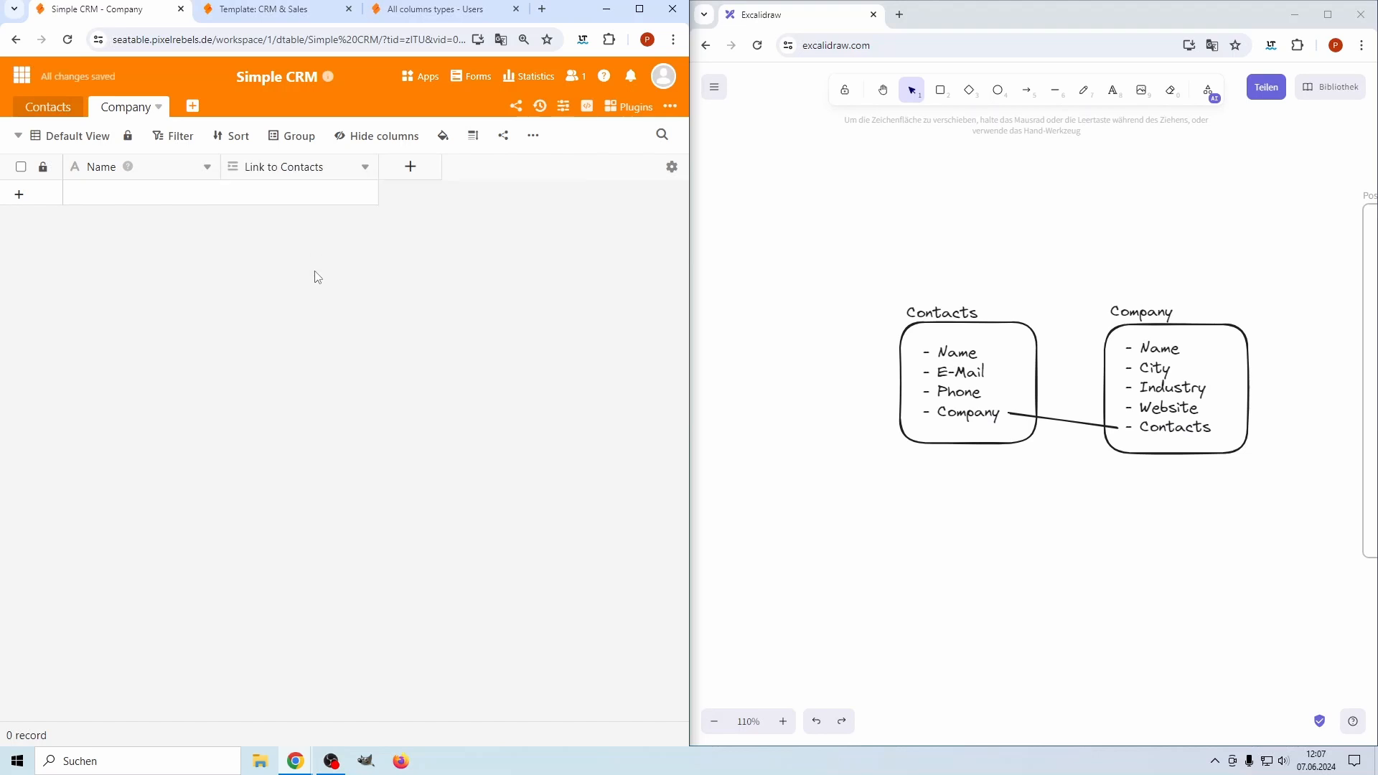
Add a 'City' text column and an 'Industry' single-select column to Company
{"action": "left_click", "coordinate": [412, 169]}
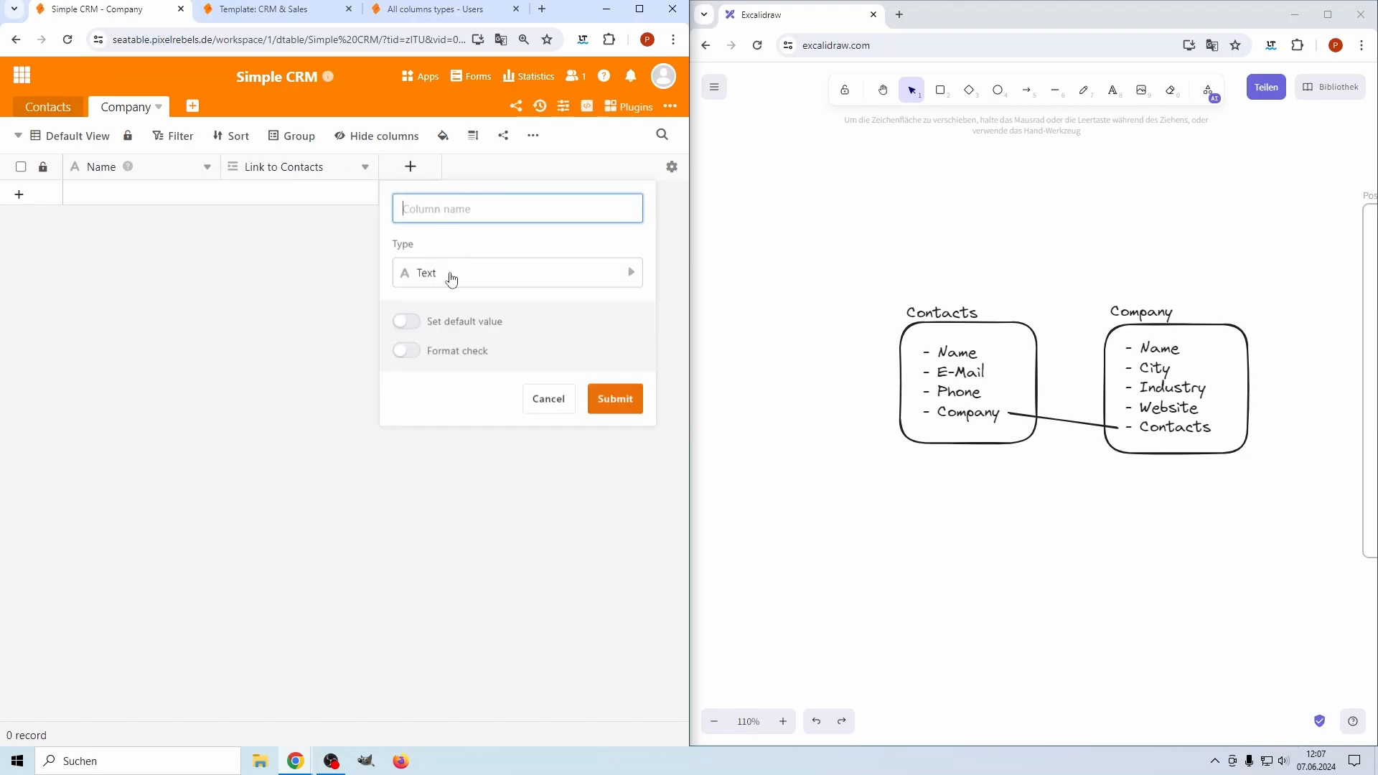
{"action": "type", "text": "Ci"}
{"action": "left_click", "coordinate": [619, 400]}
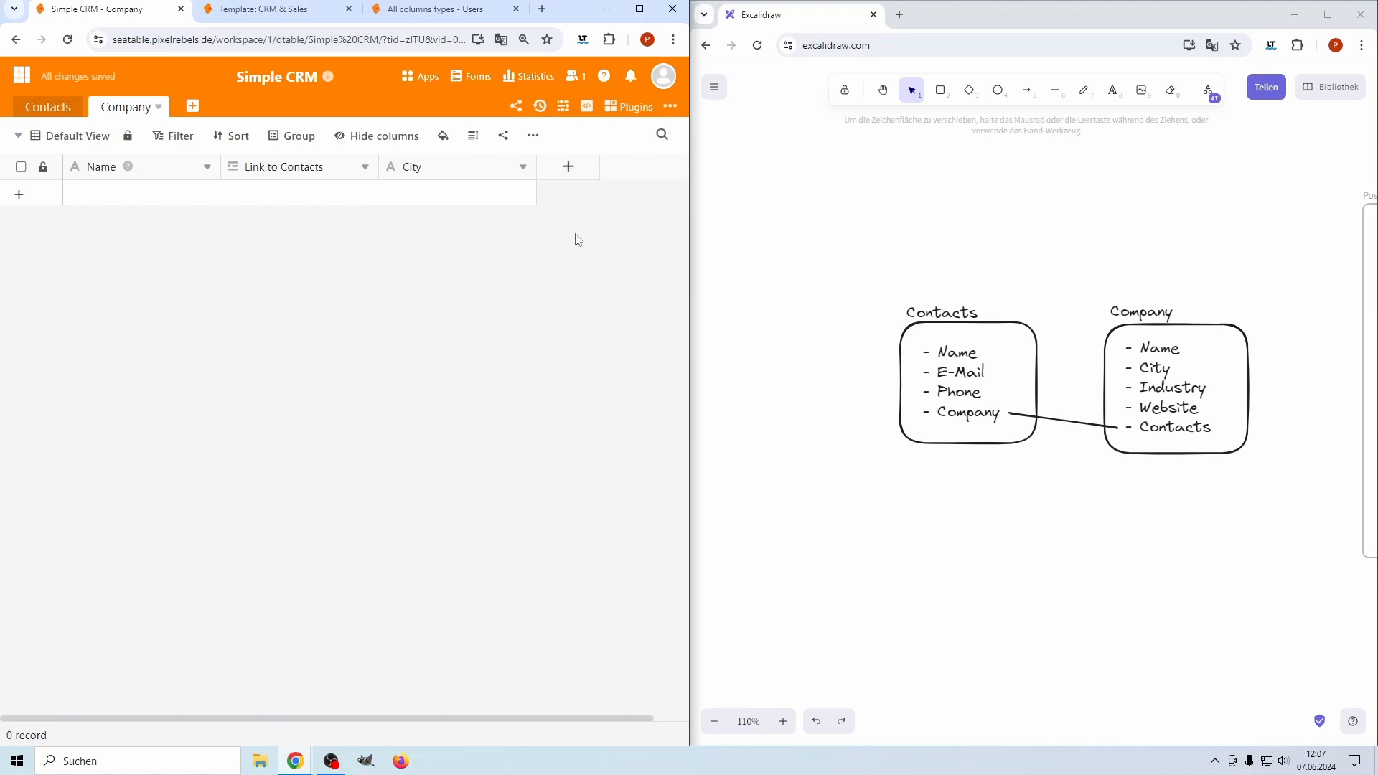
{"action": "left_click", "coordinate": [569, 171]}
{"action": "type", "text": "Industr"}
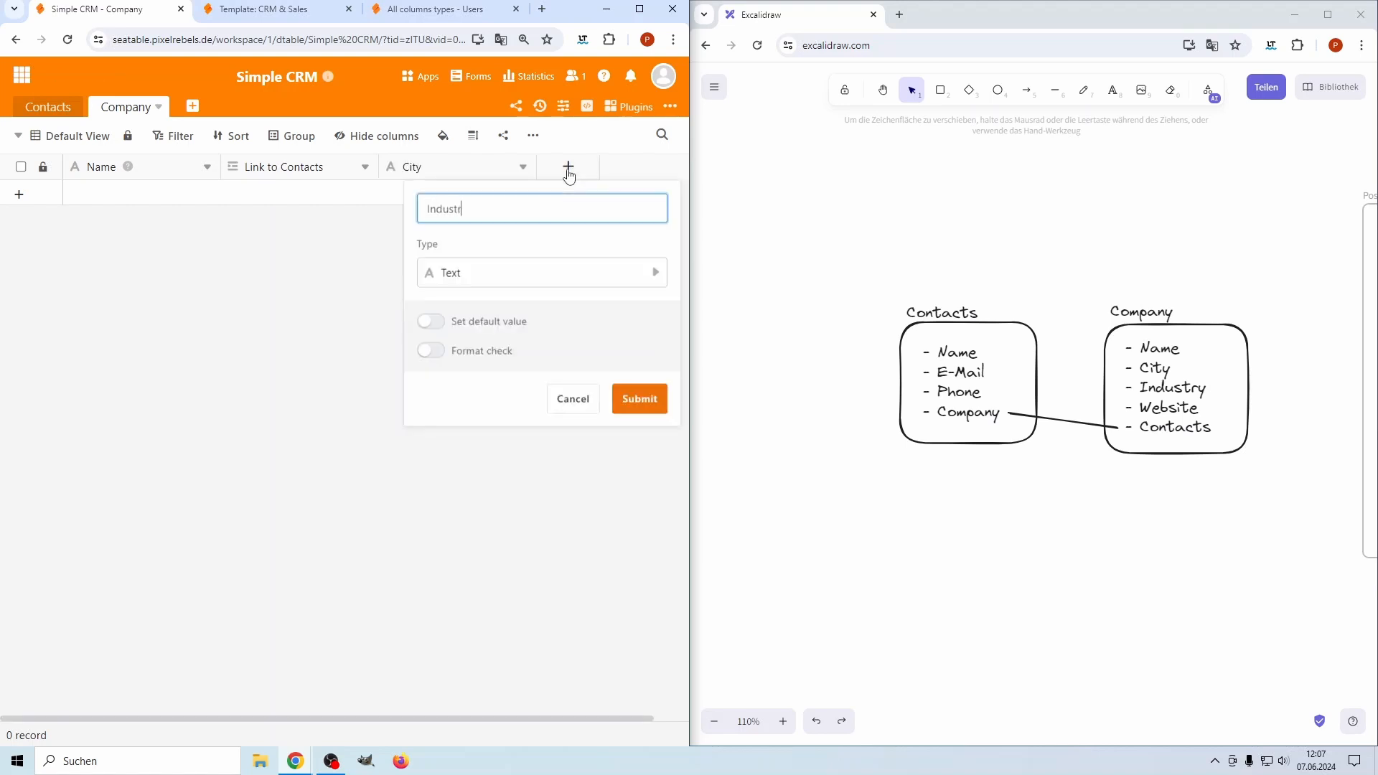
{"action": "left_click", "coordinate": [486, 276]}
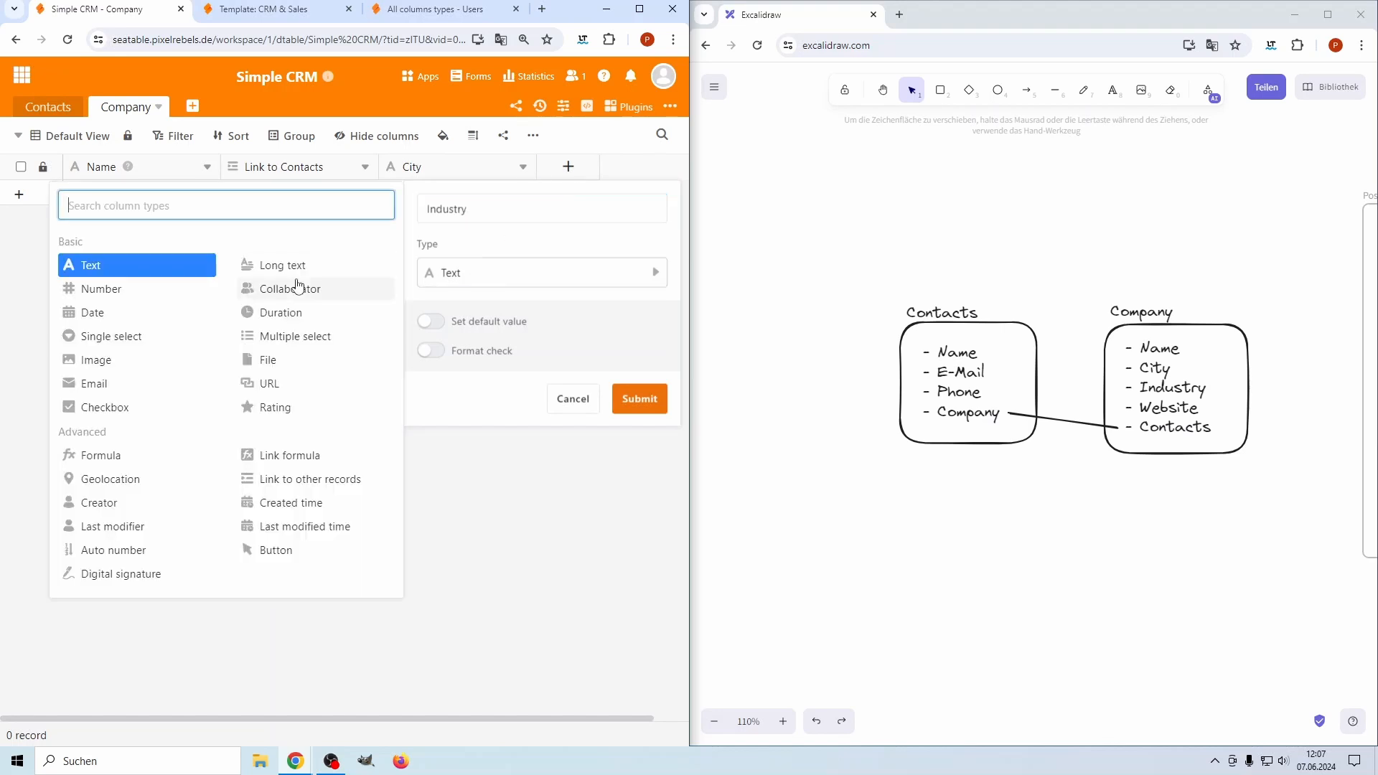
{"action": "left_click", "coordinate": [113, 337]}
{"action": "left_click", "coordinate": [639, 327]}
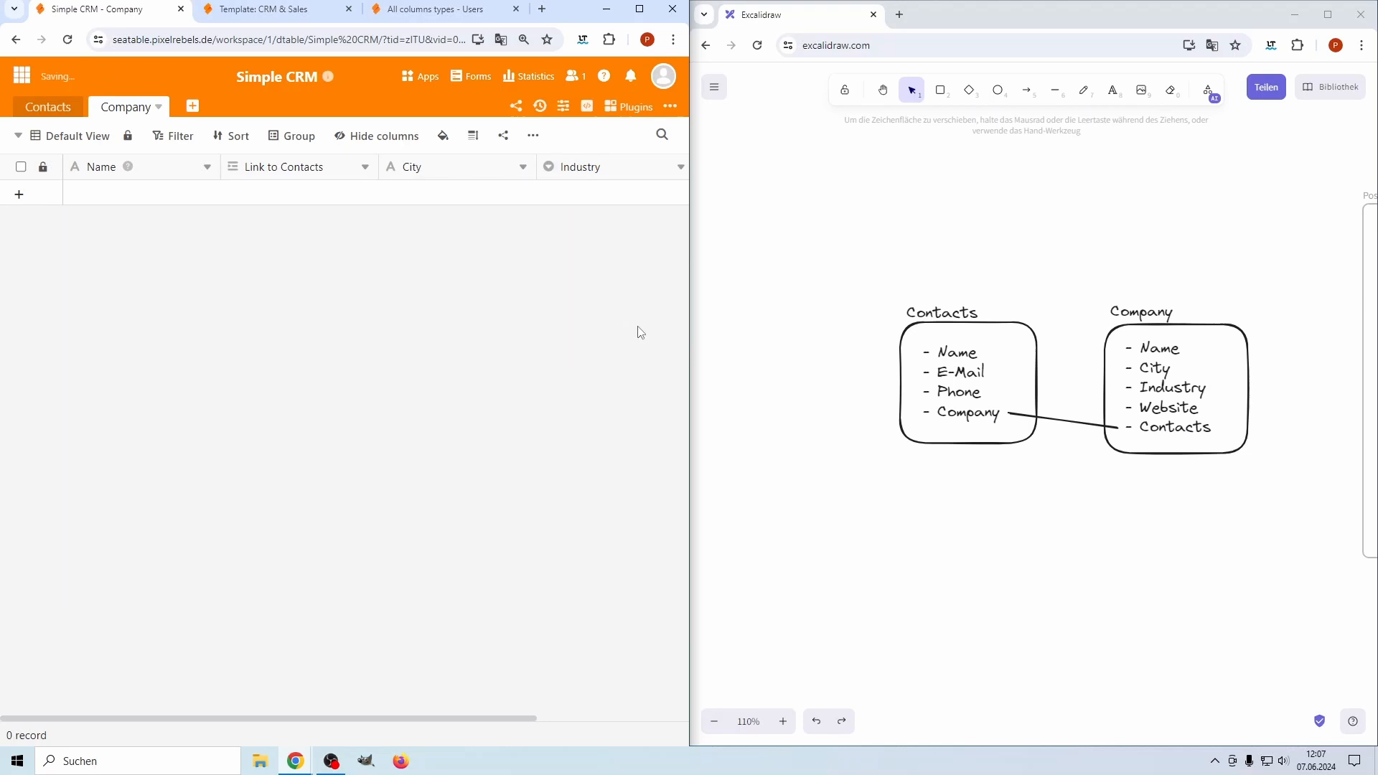
Add a first company record and set its Industry to a new option 'Tech'
{"action": "left_click", "coordinate": [16, 196]}
{"action": "double_click", "coordinate": [567, 195]}
{"action": "type", "text": "Tech"}
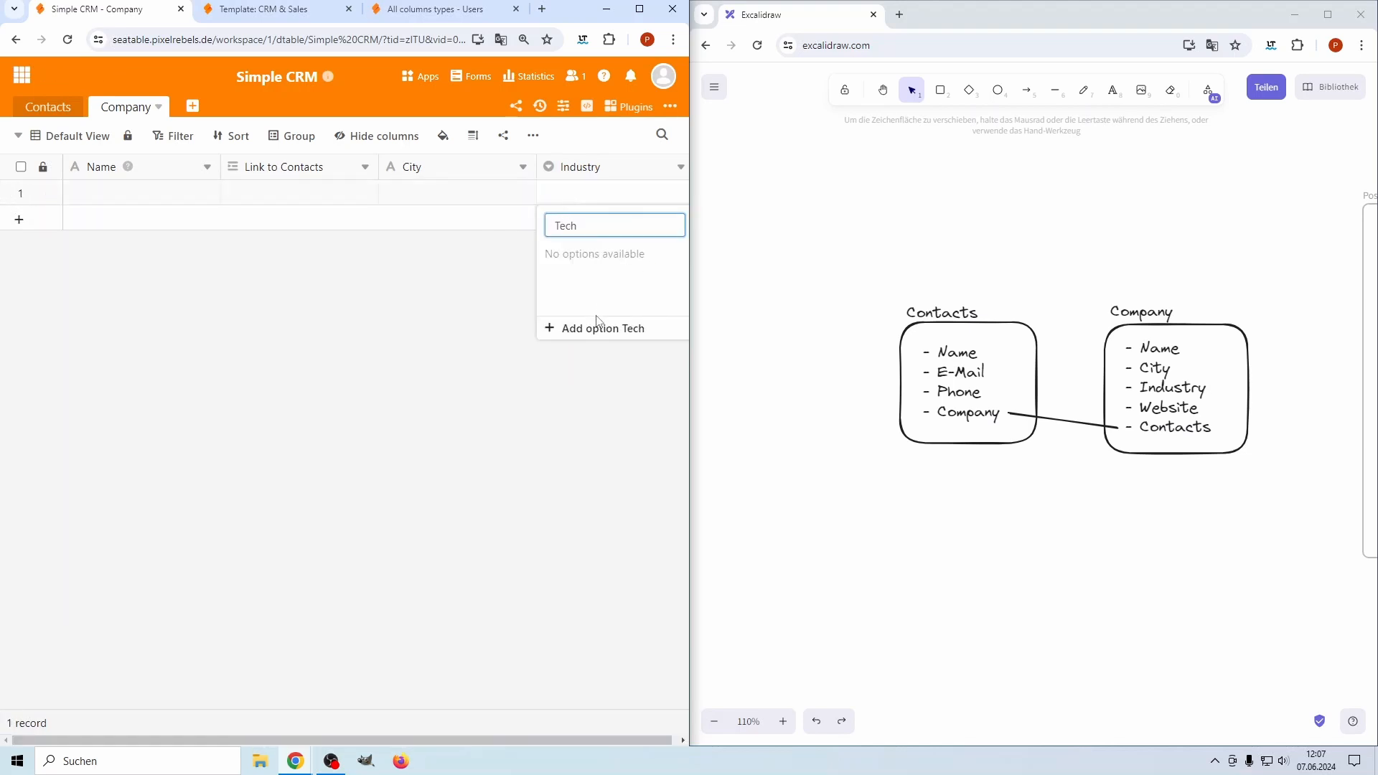
{"action": "left_click", "coordinate": [597, 325]}
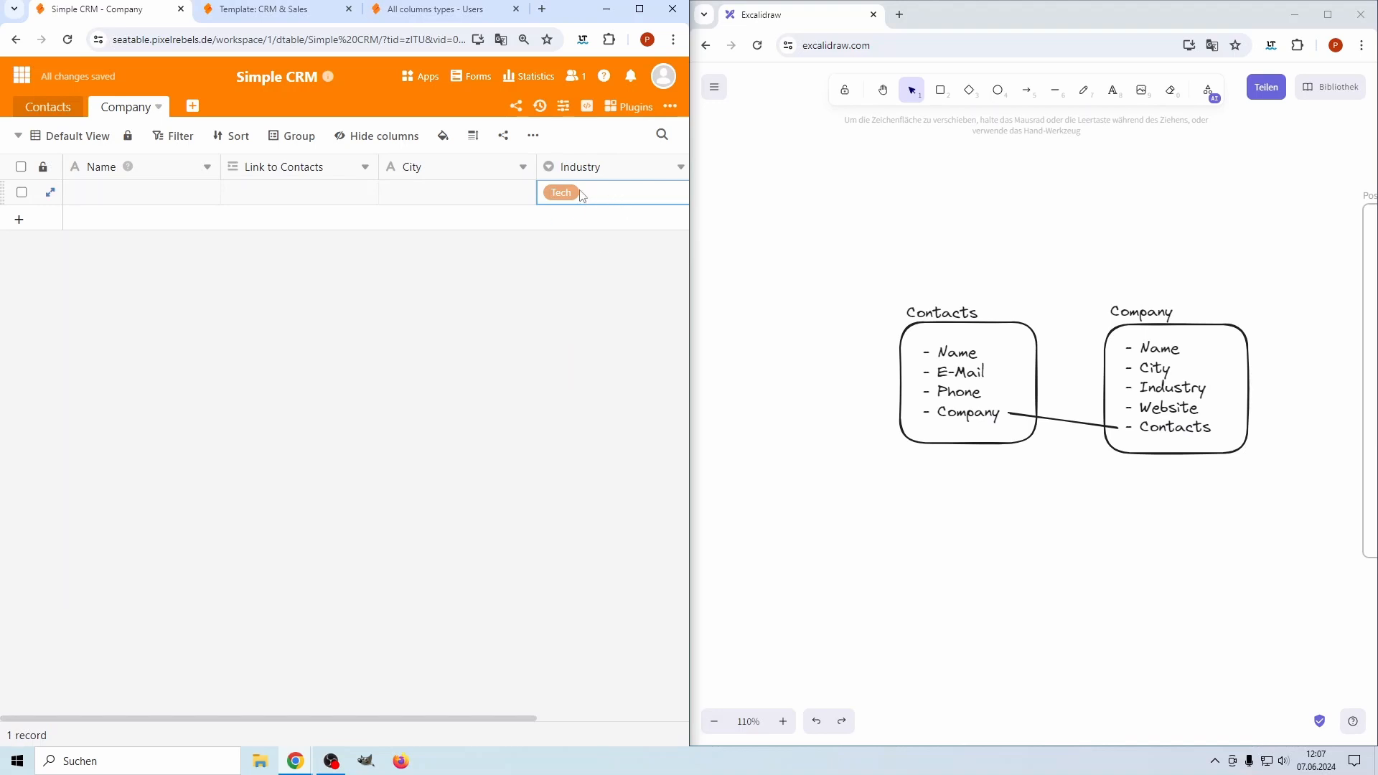
{"action": "left_click", "coordinate": [617, 197]}
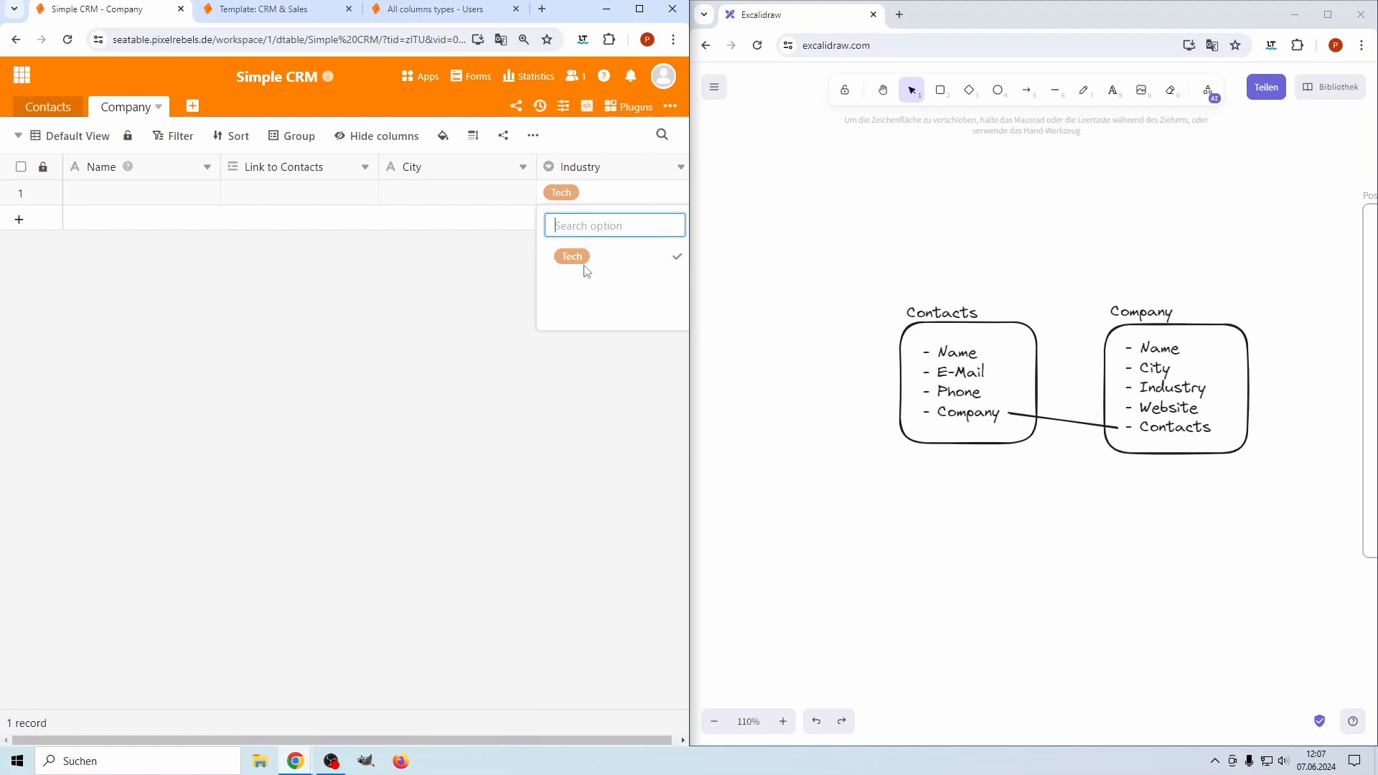
{"action": "left_click", "coordinate": [417, 282]}
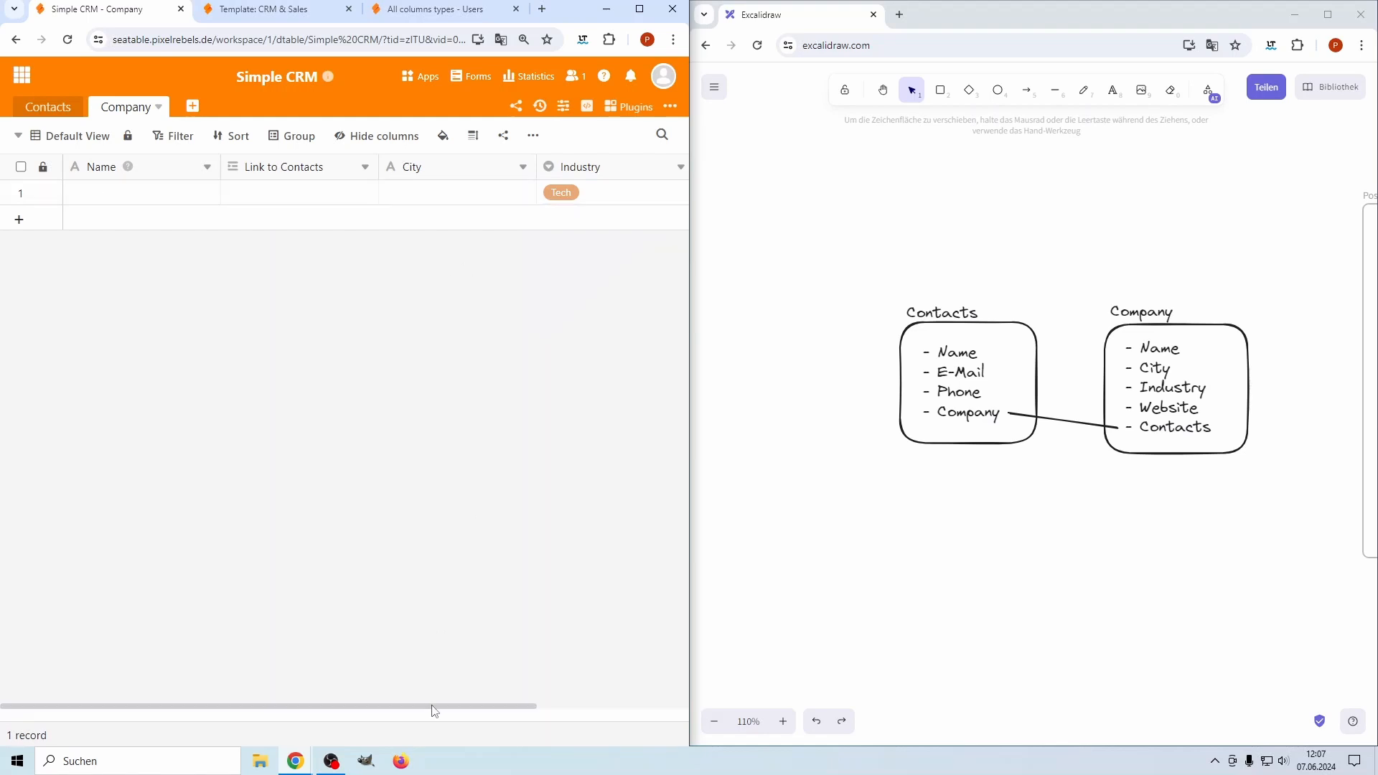
{"action": "left_click_drag", "start_coordinate": [434, 710], "coordinate": [600, 526]}
Add a 'Website' column of URL type
{"action": "left_click", "coordinate": [540, 167]}
{"action": "type", "text": "Webs"}
{"action": "left_click", "coordinate": [467, 274]}
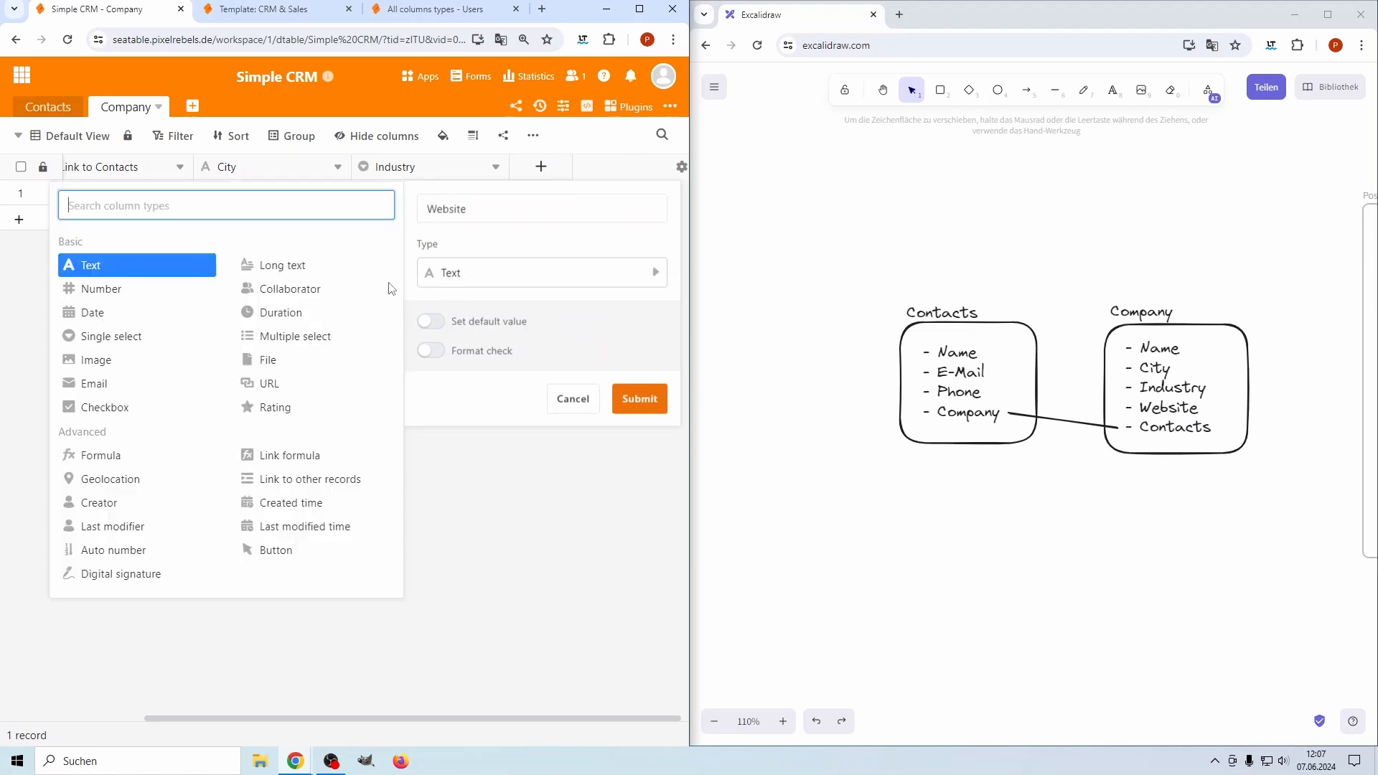
{"action": "left_click", "coordinate": [274, 384]}
{"action": "left_click", "coordinate": [635, 328]}
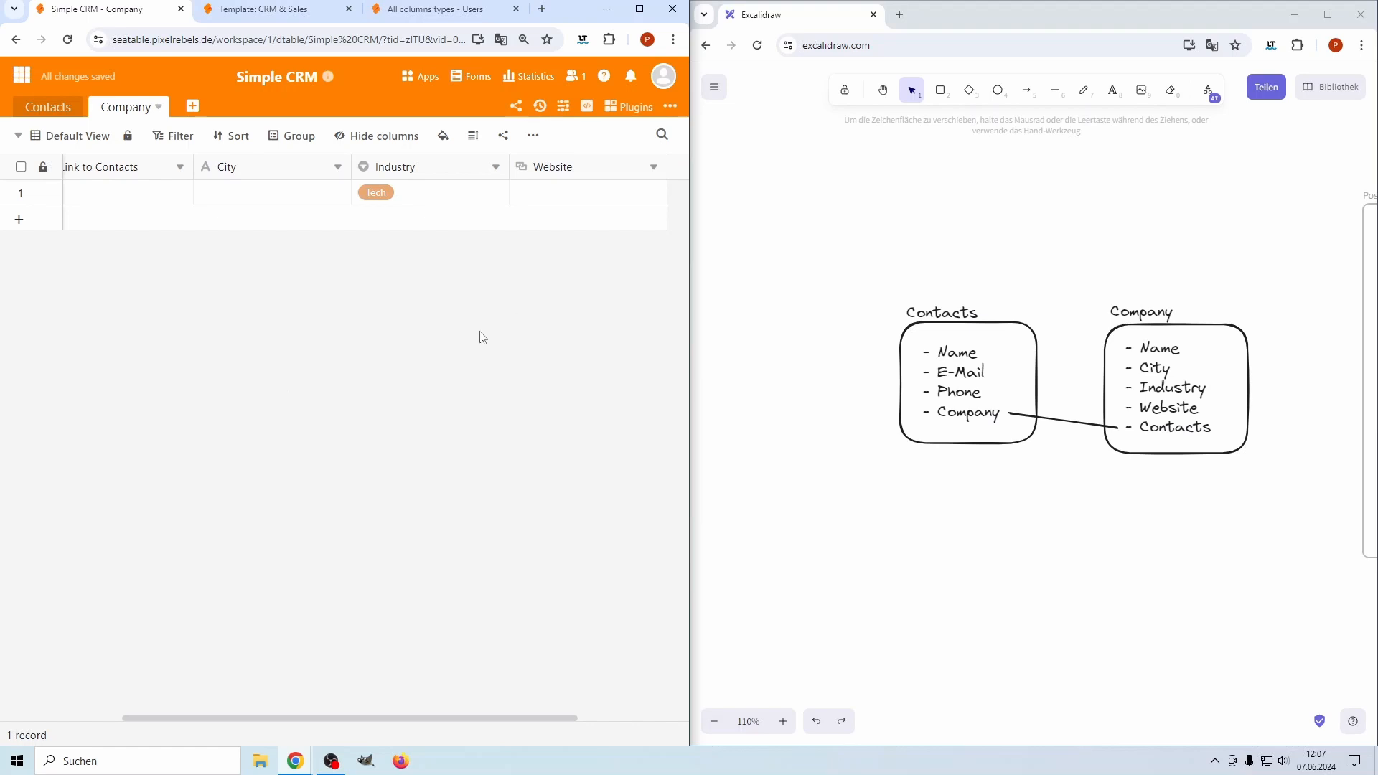
{"action": "left_click_drag", "start_coordinate": [440, 718], "coordinate": [248, 706]}
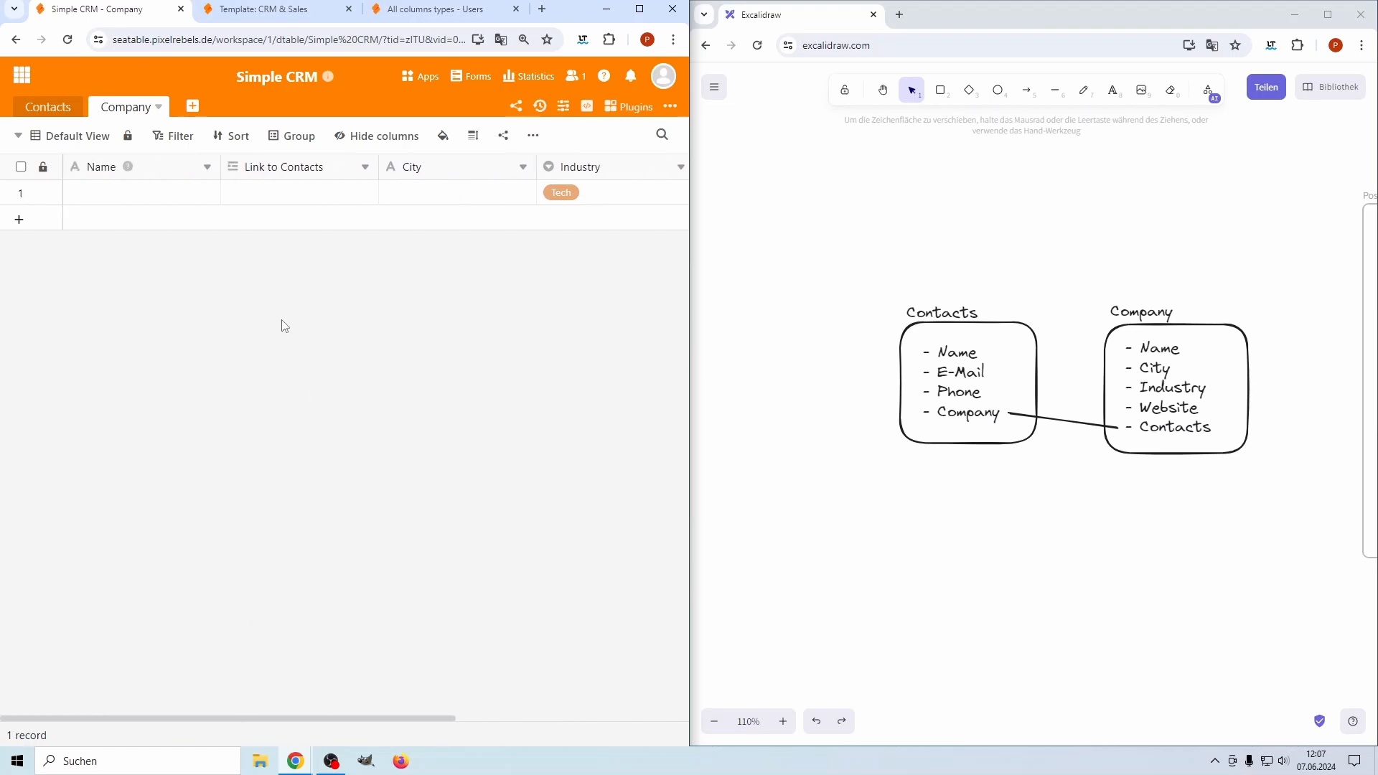
Enter the three contacts' full names in the Name column
{"action": "left_click", "coordinate": [52, 98]}
{"action": "left_click", "coordinate": [122, 192]}
{"action": "key", "text": "Return"}
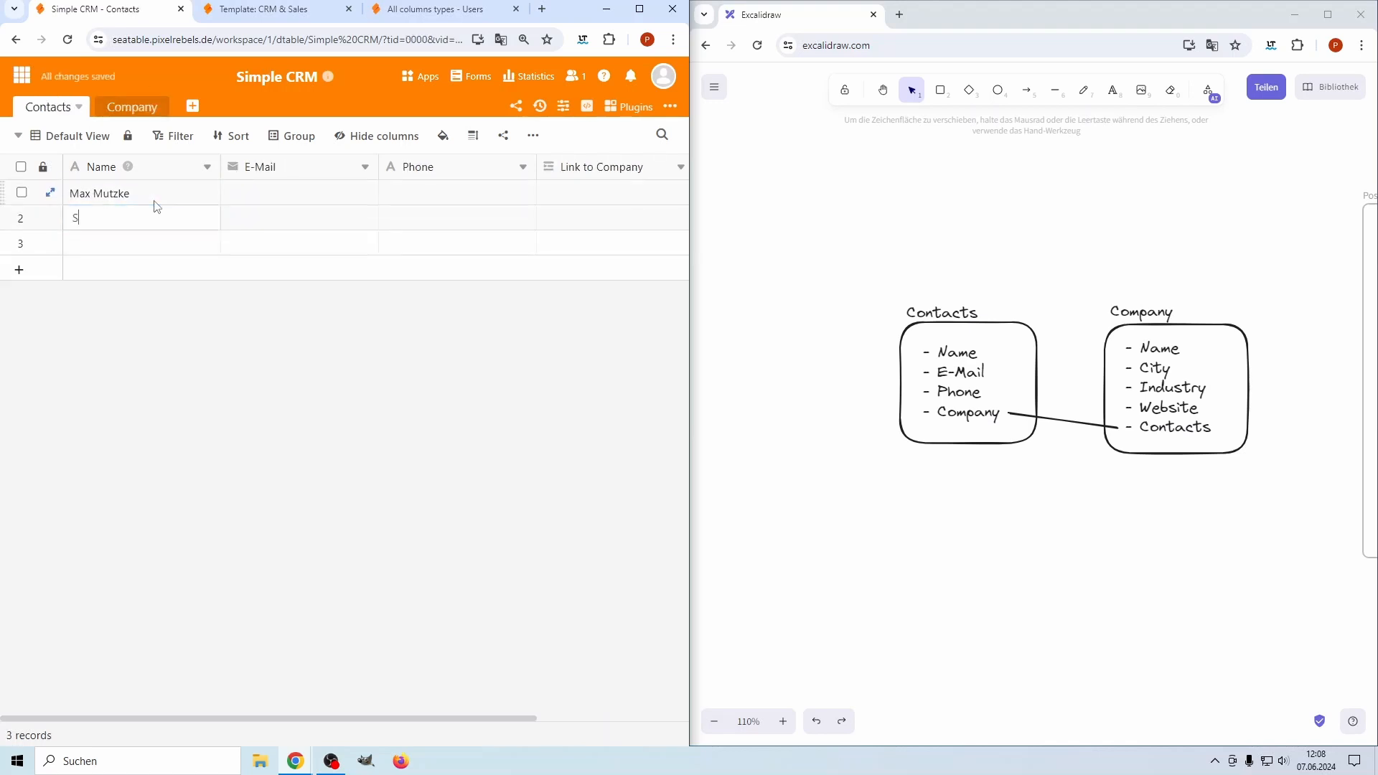
{"action": "key", "text": "Return"}
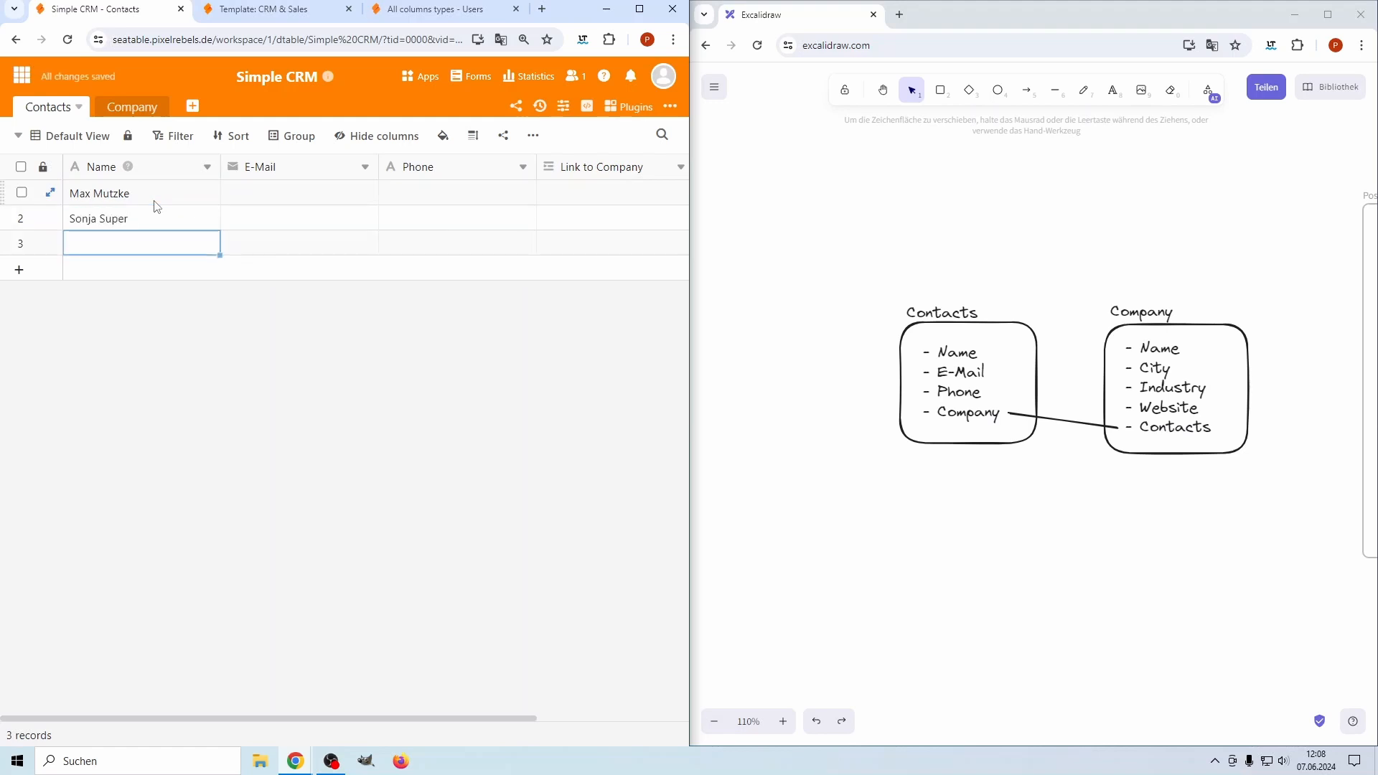
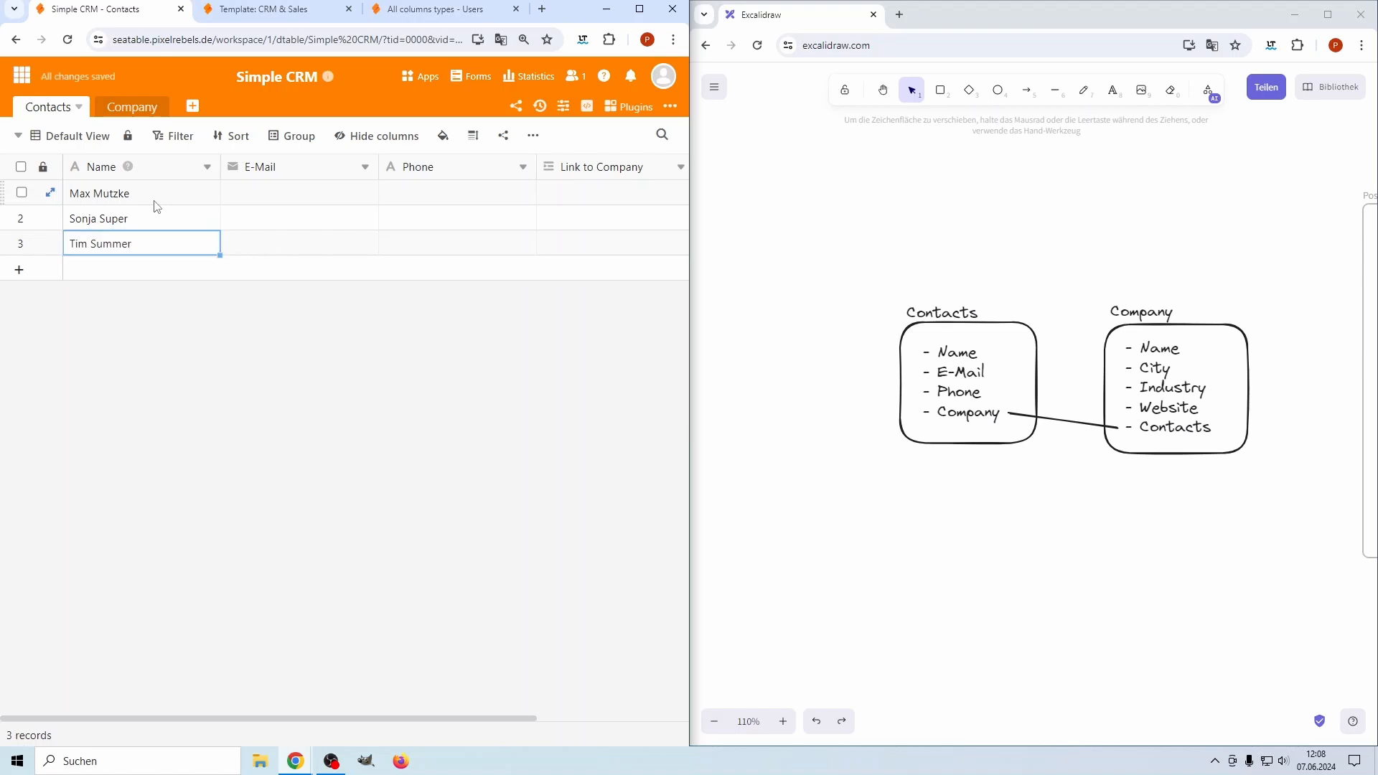
Fill in each contact's e-mail address in the E-Mail column
{"action": "left_click", "coordinate": [299, 193]}
{"action": "type", "text": "max@exam"}
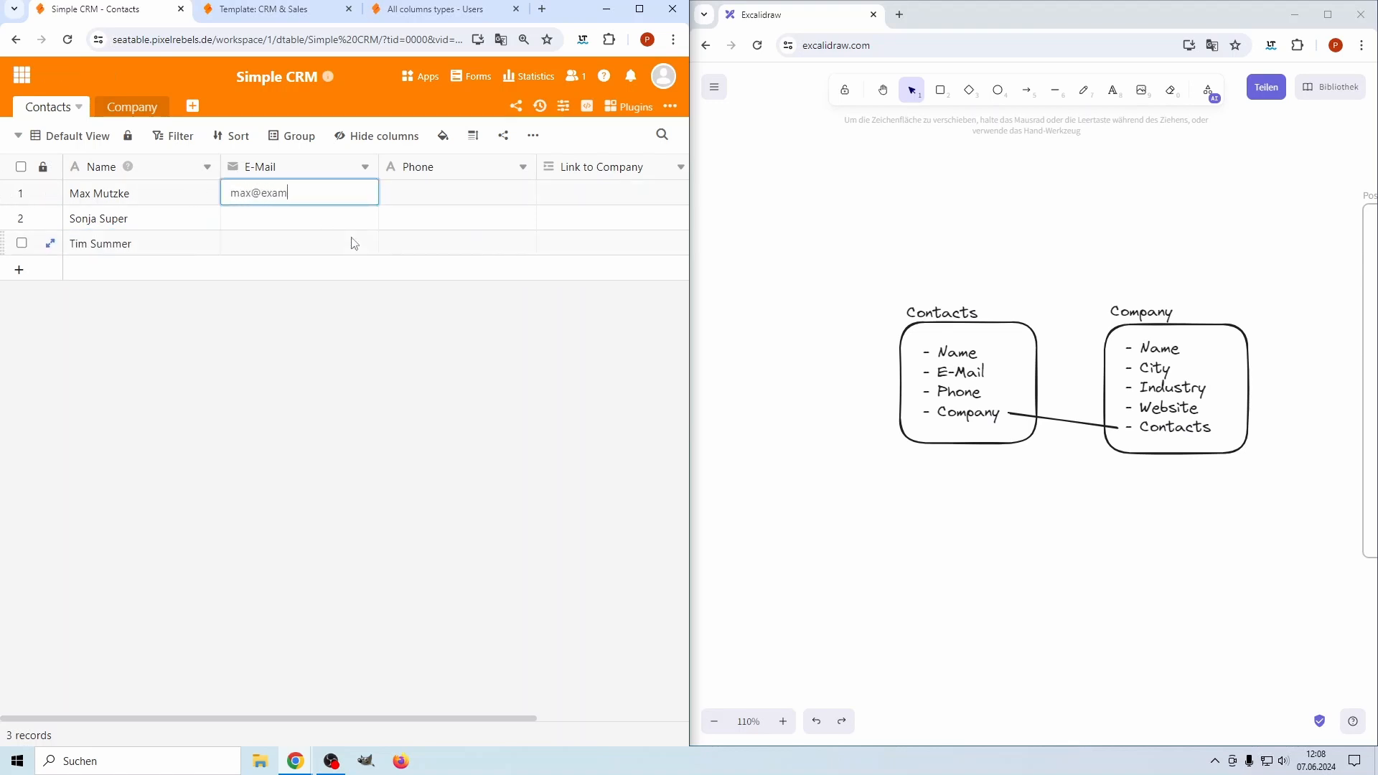
{"action": "type", "text": "ple.com"}
{"action": "key", "text": "Return"}
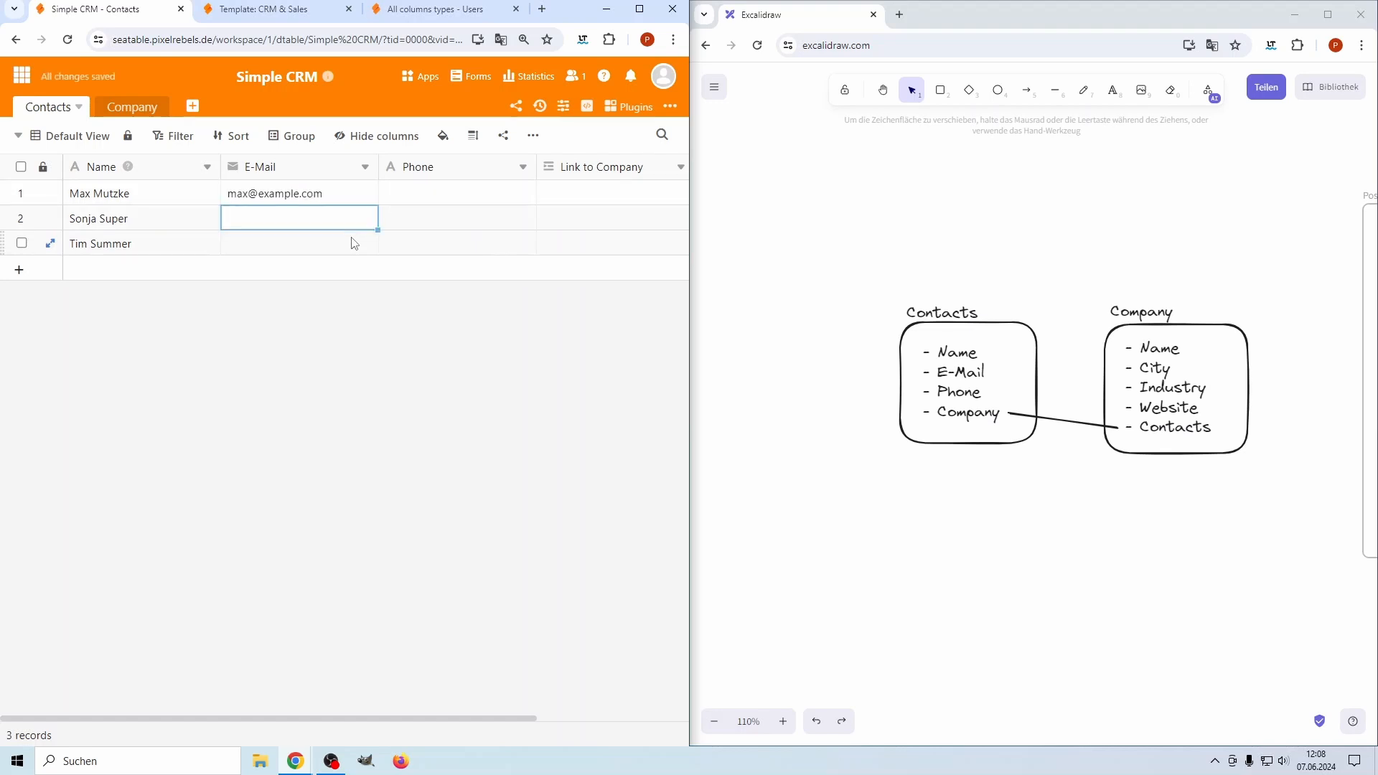
{"action": "type", "text": "sonja@example.com"}
{"action": "key", "text": "Return"}
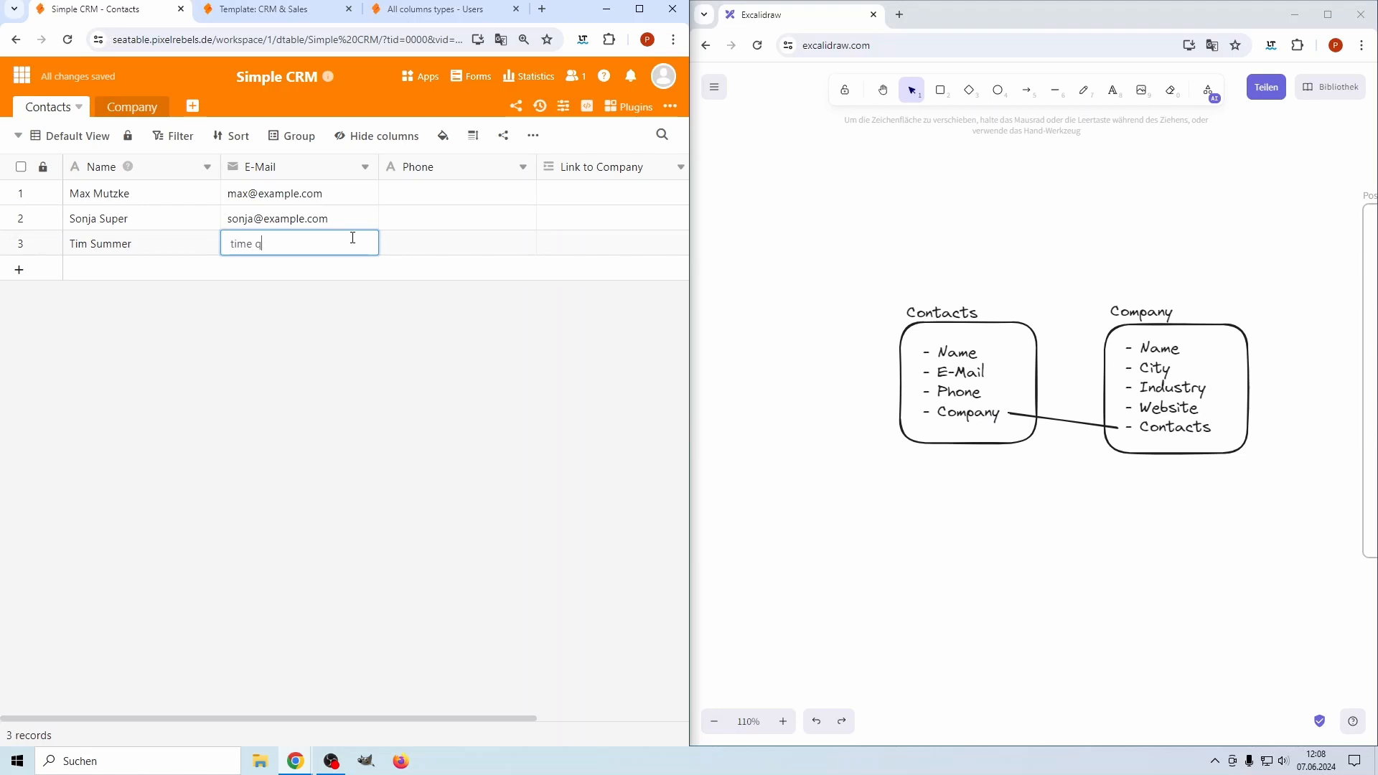
{"action": "key", "text": "Return"}
Enter the same placeholder phone number for all three contacts
{"action": "left_click", "coordinate": [445, 200]}
{"action": "type", "text": "123"}
{"action": "key", "text": "Return"}
{"action": "type", "text": "123"}
{"action": "key", "text": "Return"}
{"action": "type", "text": "123"}
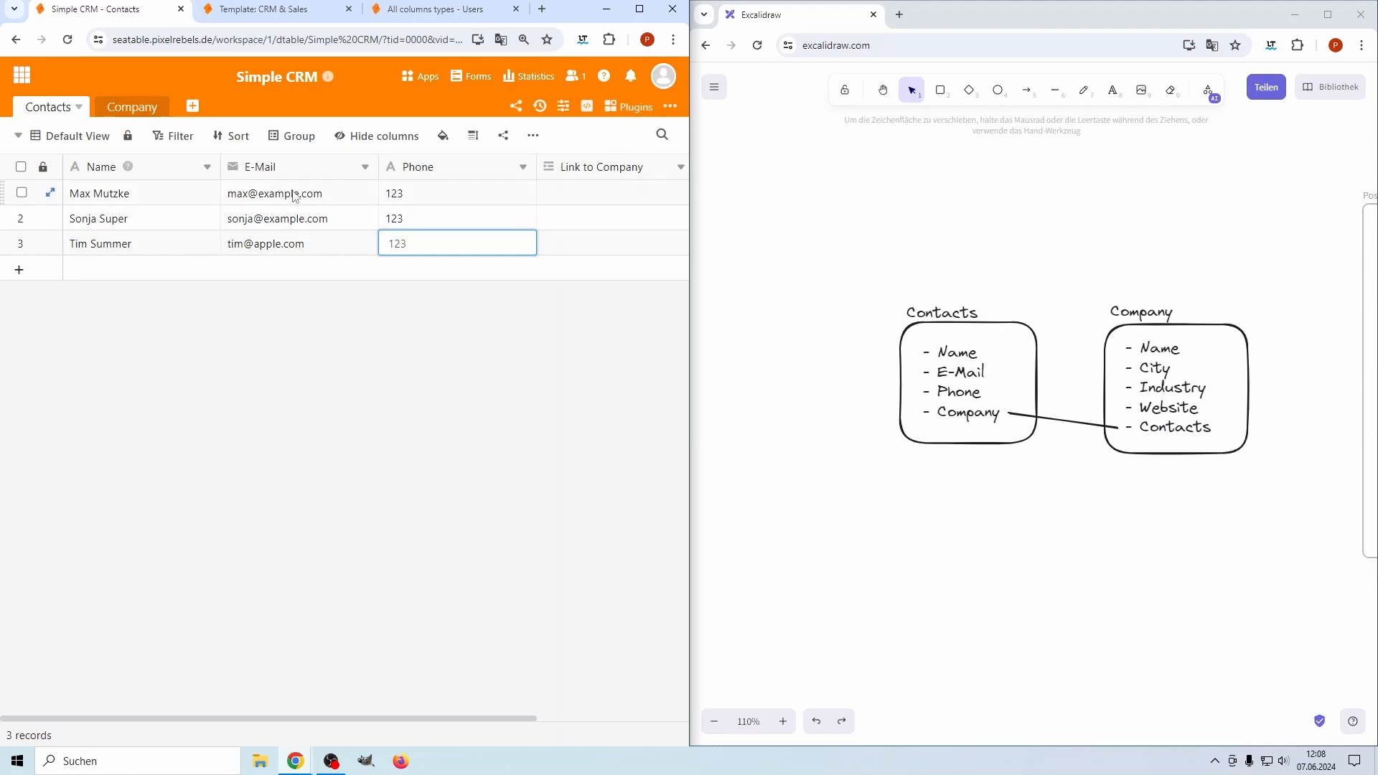
Set the first company's name to 'Example.com' and its City to 'New York'
{"action": "left_click", "coordinate": [130, 113]}
{"action": "double_click", "coordinate": [121, 192]}
{"action": "type", "text": "Example.com"}
{"action": "key", "text": "Return"}
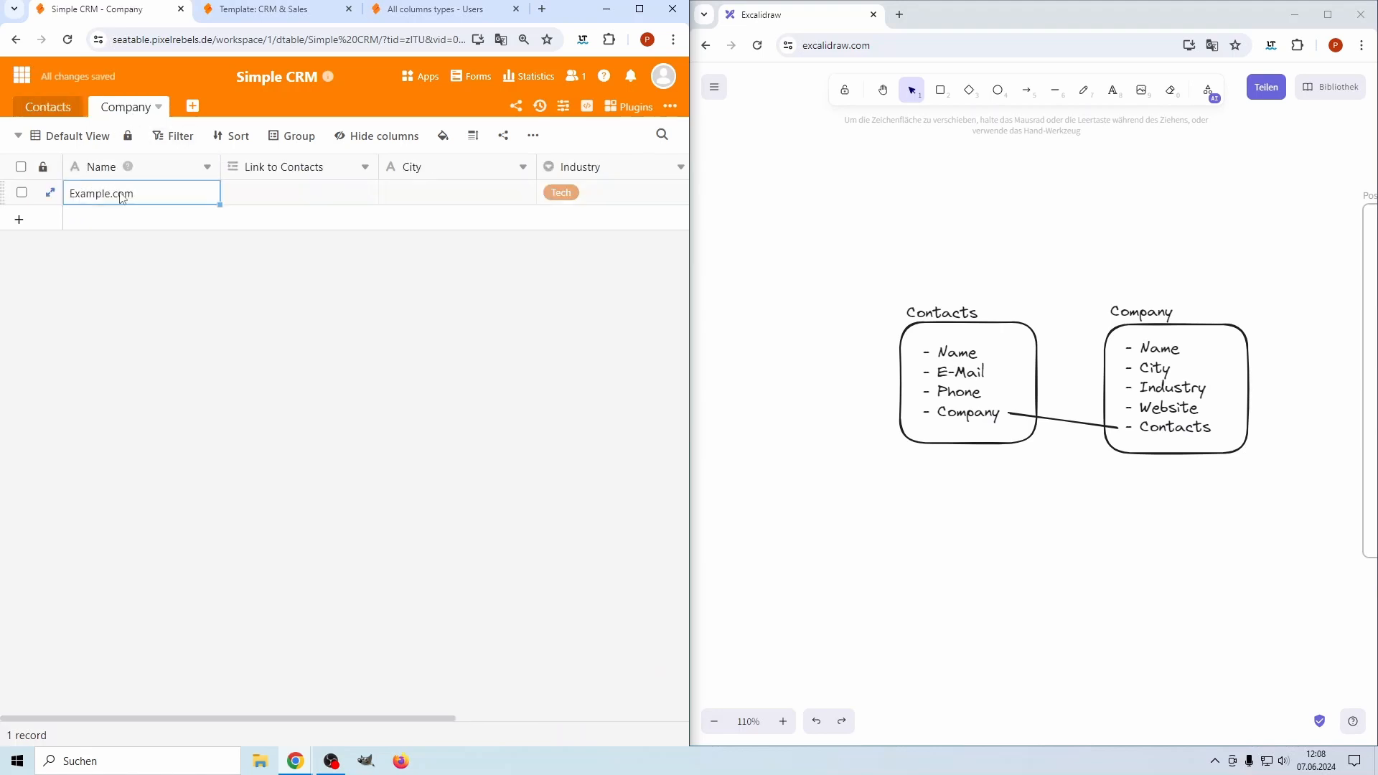
{"action": "double_click", "coordinate": [431, 192]}
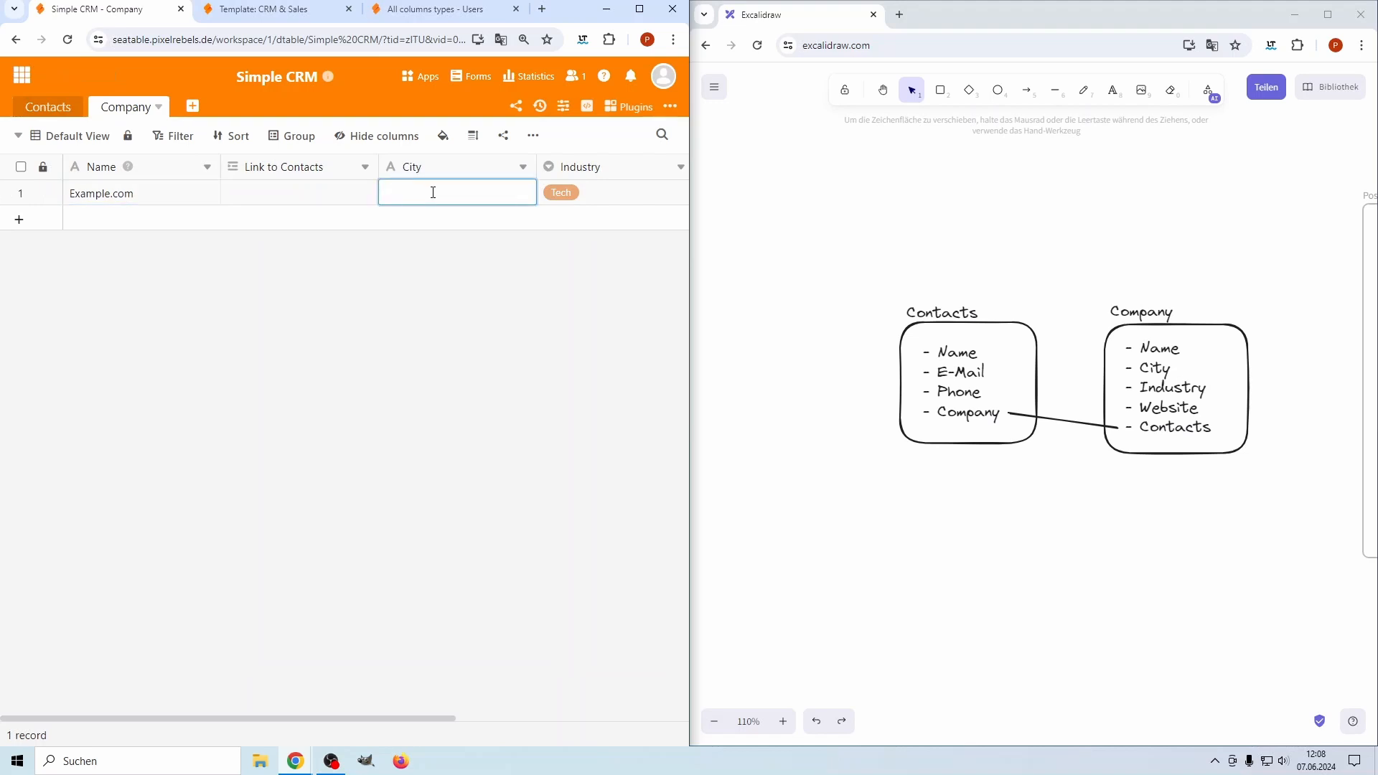
{"action": "key", "text": "BackSpace"}
{"action": "key", "text": "BackSpace"}
{"action": "key", "text": "BackSpace"}
{"action": "key", "text": "BackSpace"}
{"action": "type", "text": "New York"}
{"action": "key", "text": "Return"}
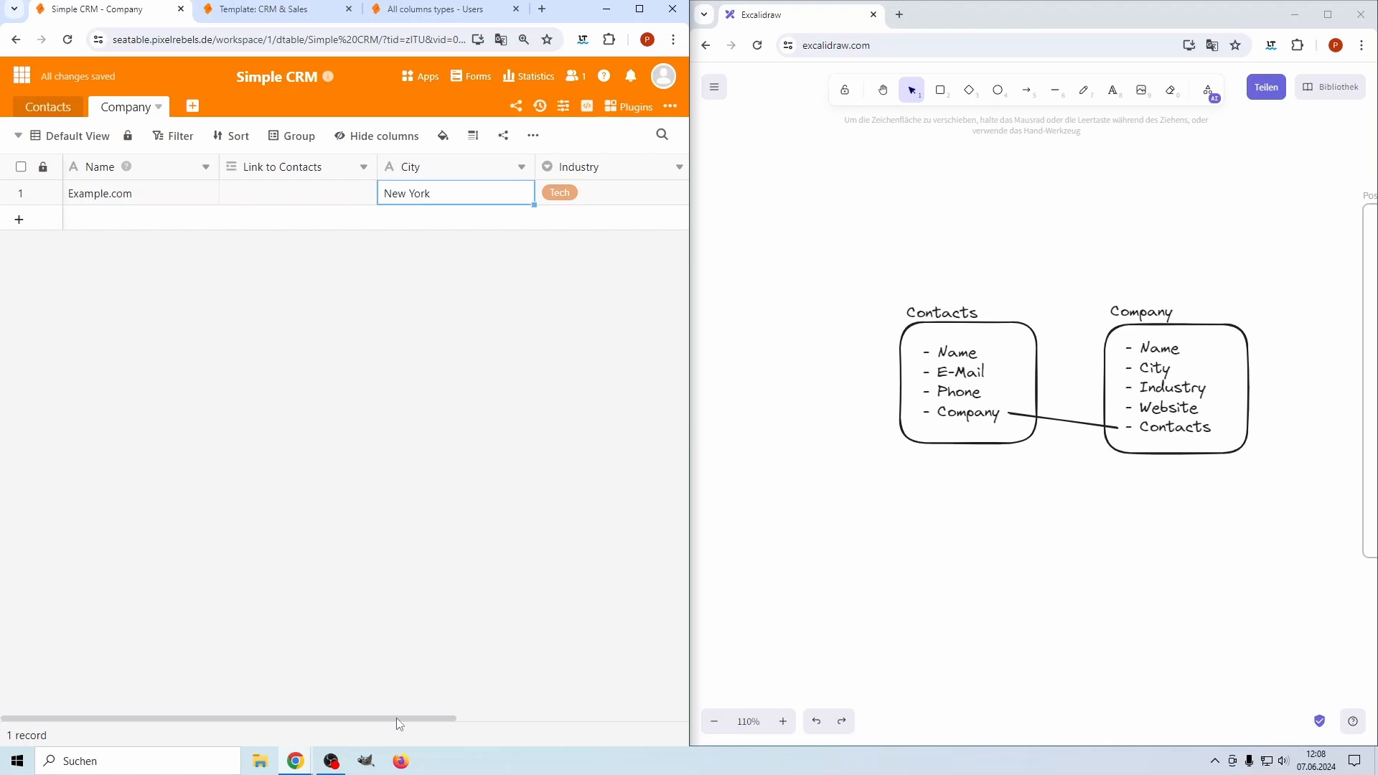
{"action": "left_click_drag", "start_coordinate": [399, 719], "coordinate": [563, 707]}
{"action": "left_click", "coordinate": [508, 190]}
{"action": "type", "text": "www.example.com"}
{"action": "key", "text": "Return"}
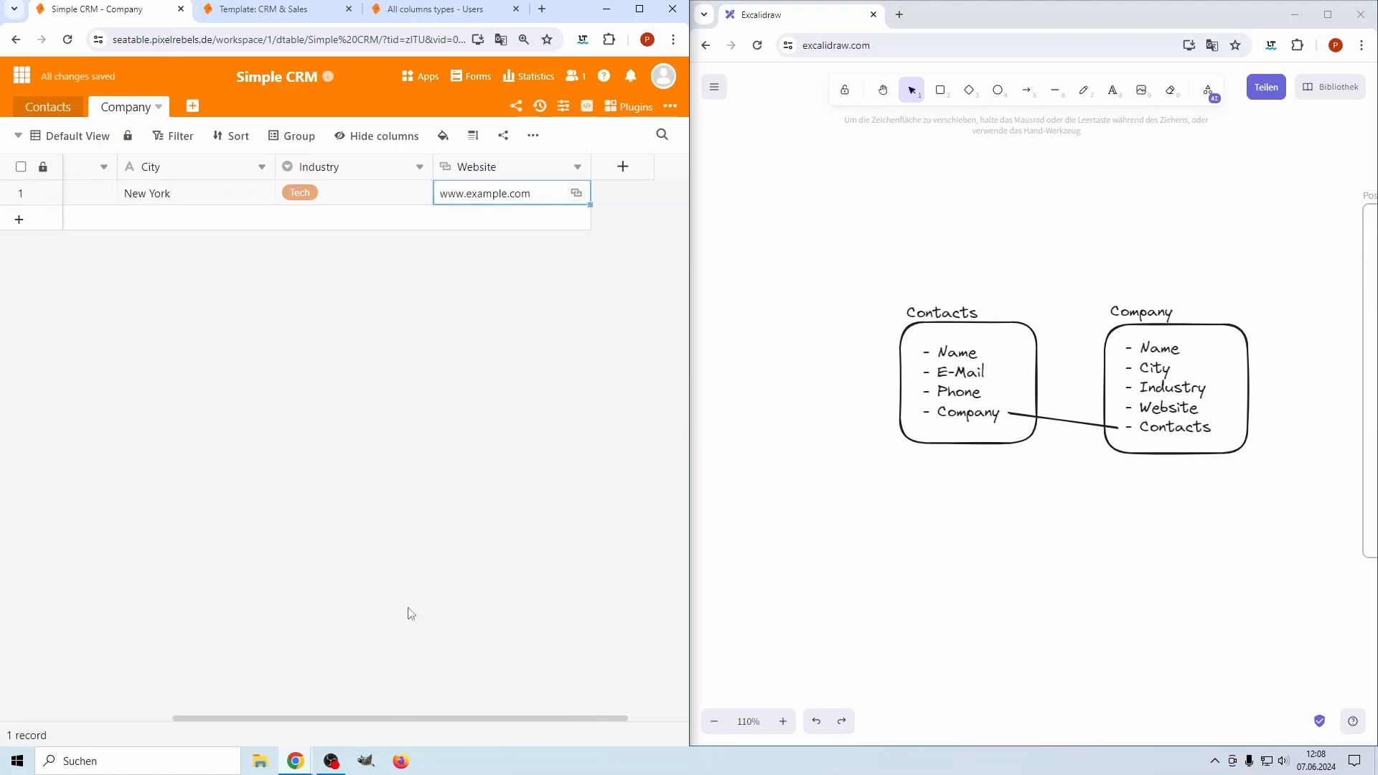
{"action": "left_click_drag", "start_coordinate": [453, 716], "coordinate": [163, 715]}
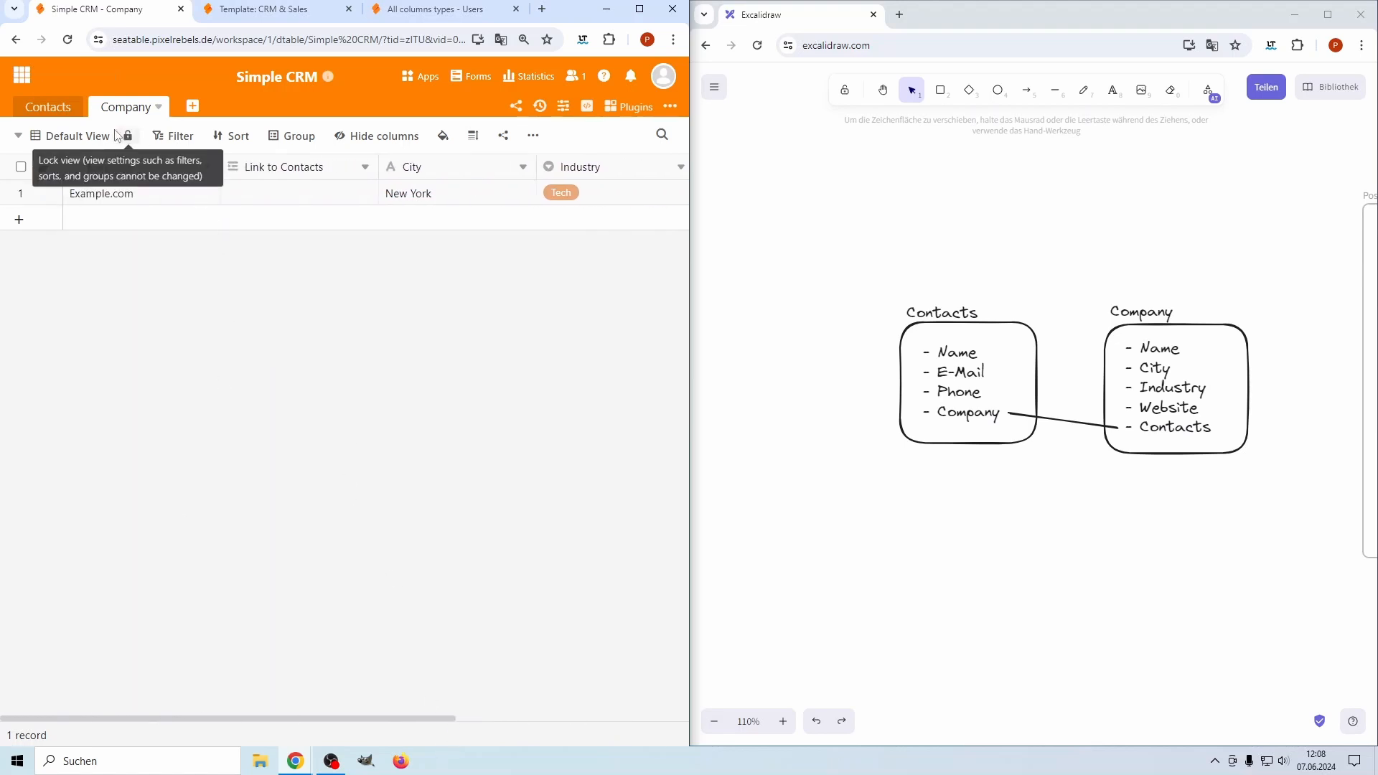
{"action": "left_click", "coordinate": [57, 116]}
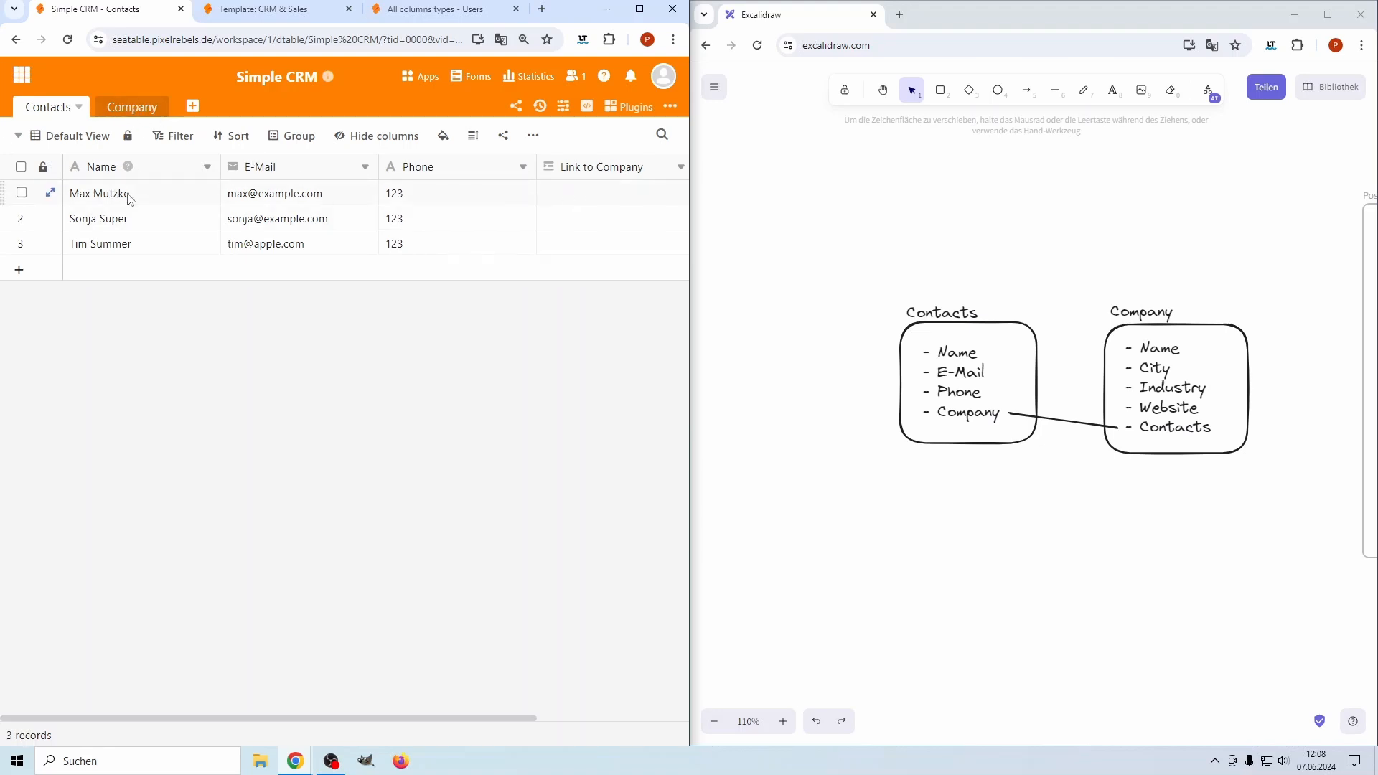
Link the first contact to the Example.com company, then view it in the Company table
{"action": "left_click", "coordinate": [593, 200]}
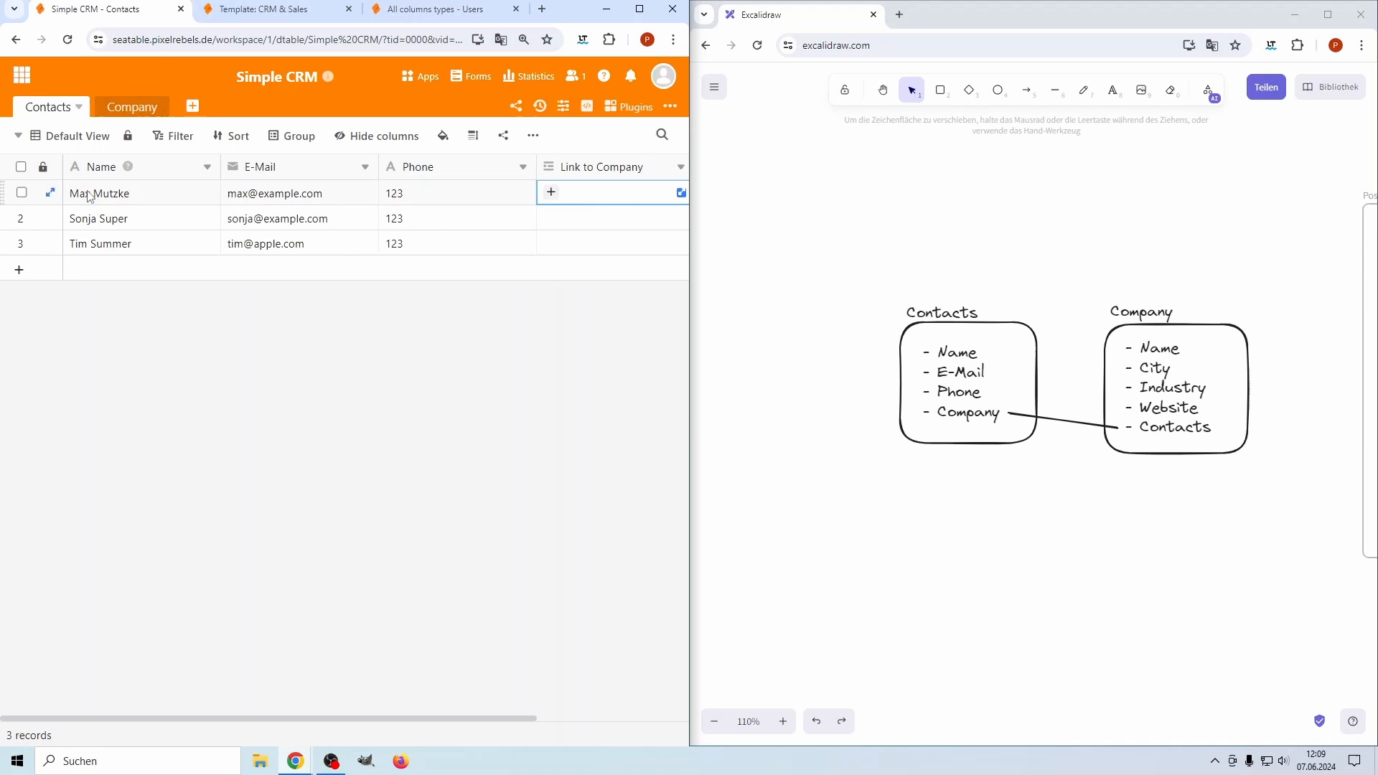
{"action": "left_click", "coordinate": [551, 192]}
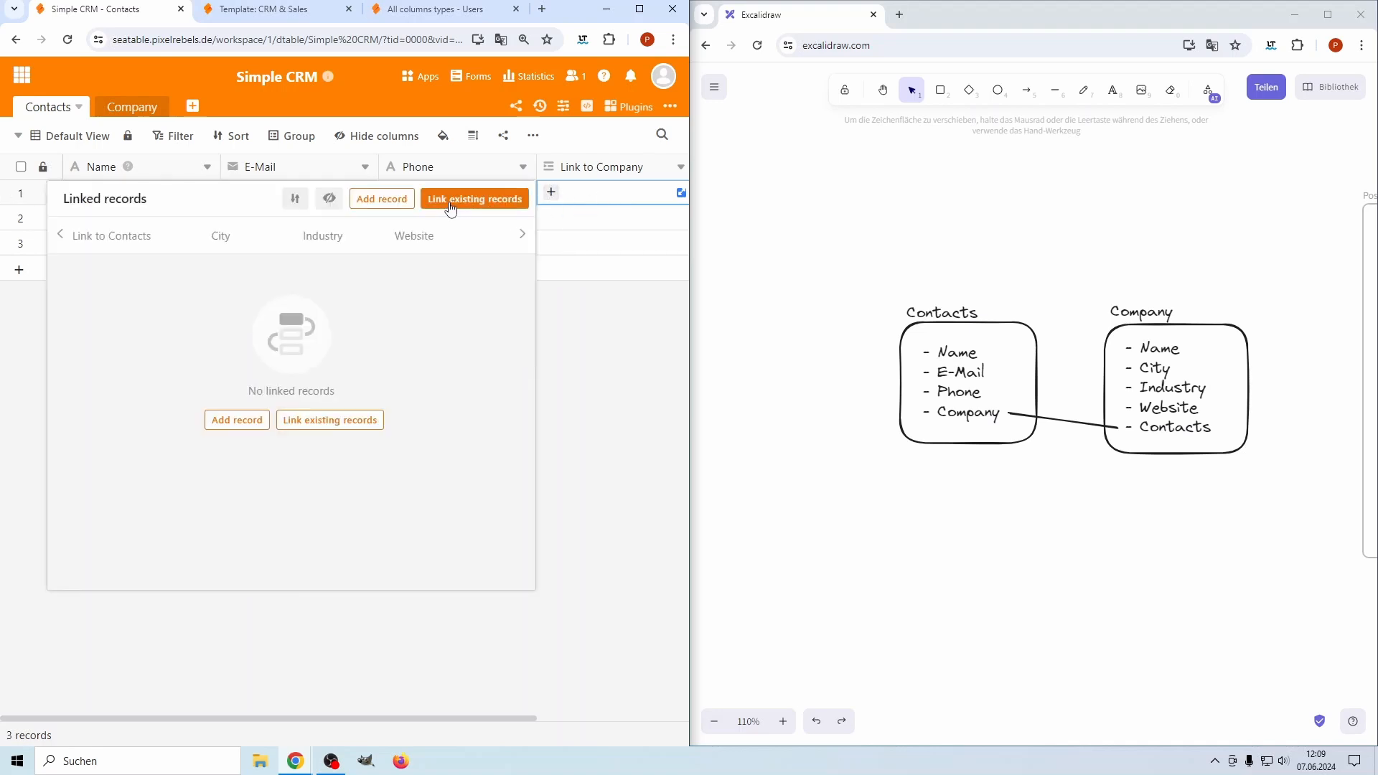
{"action": "left_click", "coordinate": [461, 207]}
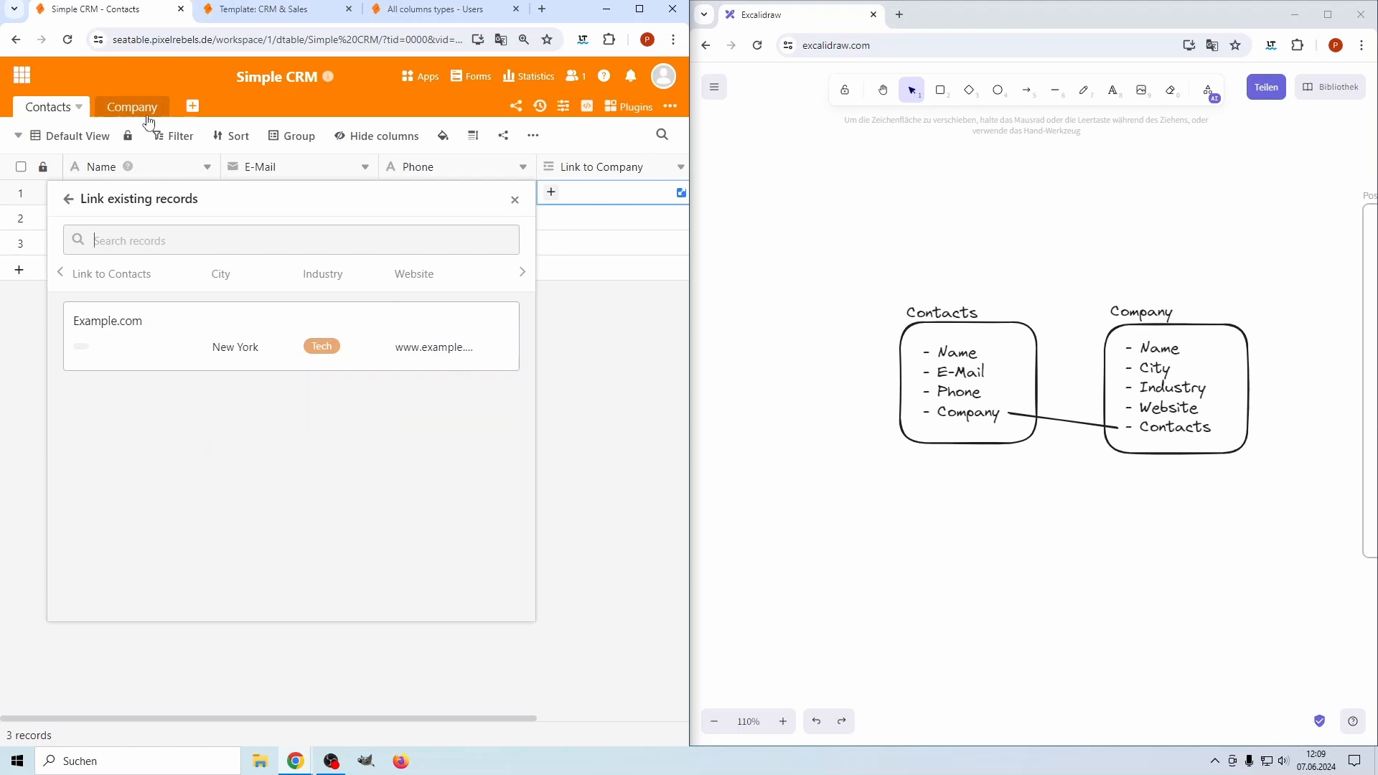
{"action": "left_click", "coordinate": [125, 347]}
{"action": "left_click", "coordinate": [582, 386]}
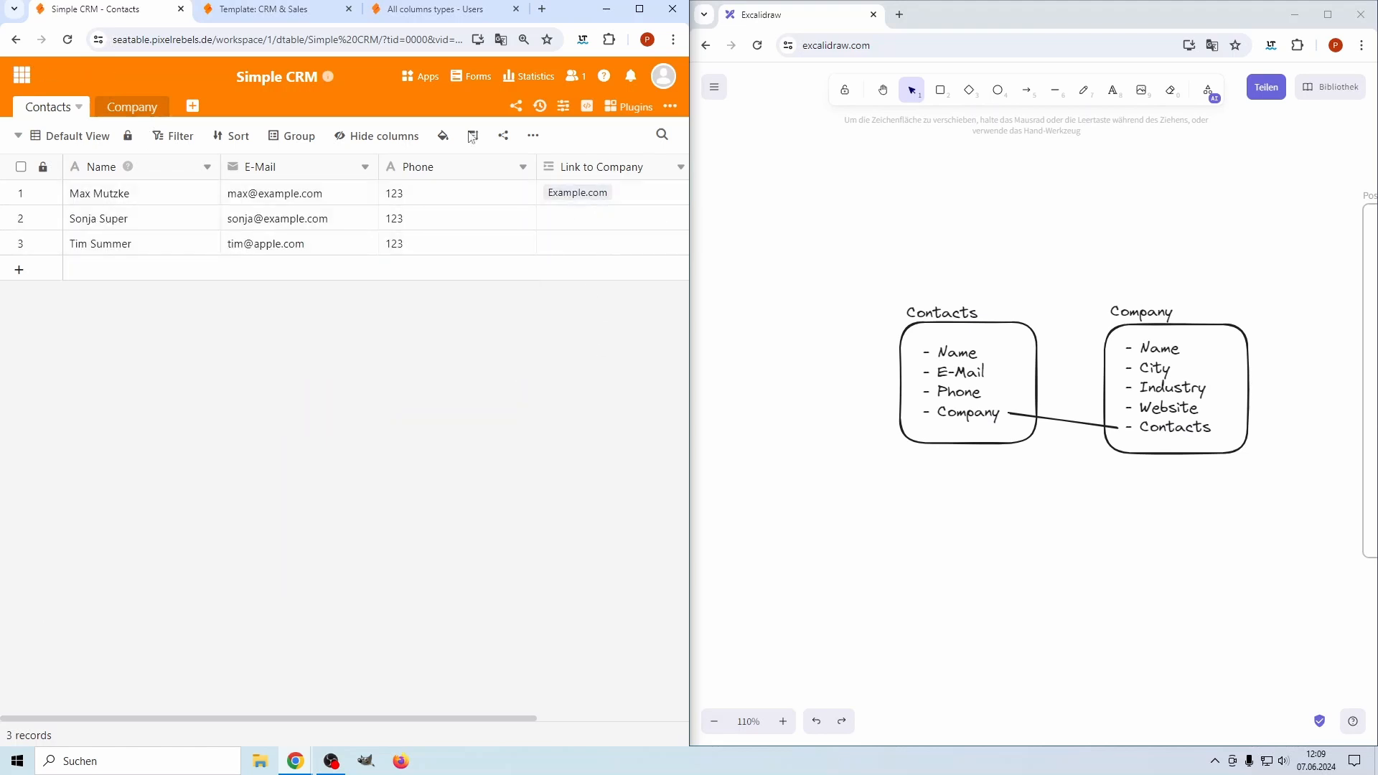
{"action": "left_click", "coordinate": [129, 108]}
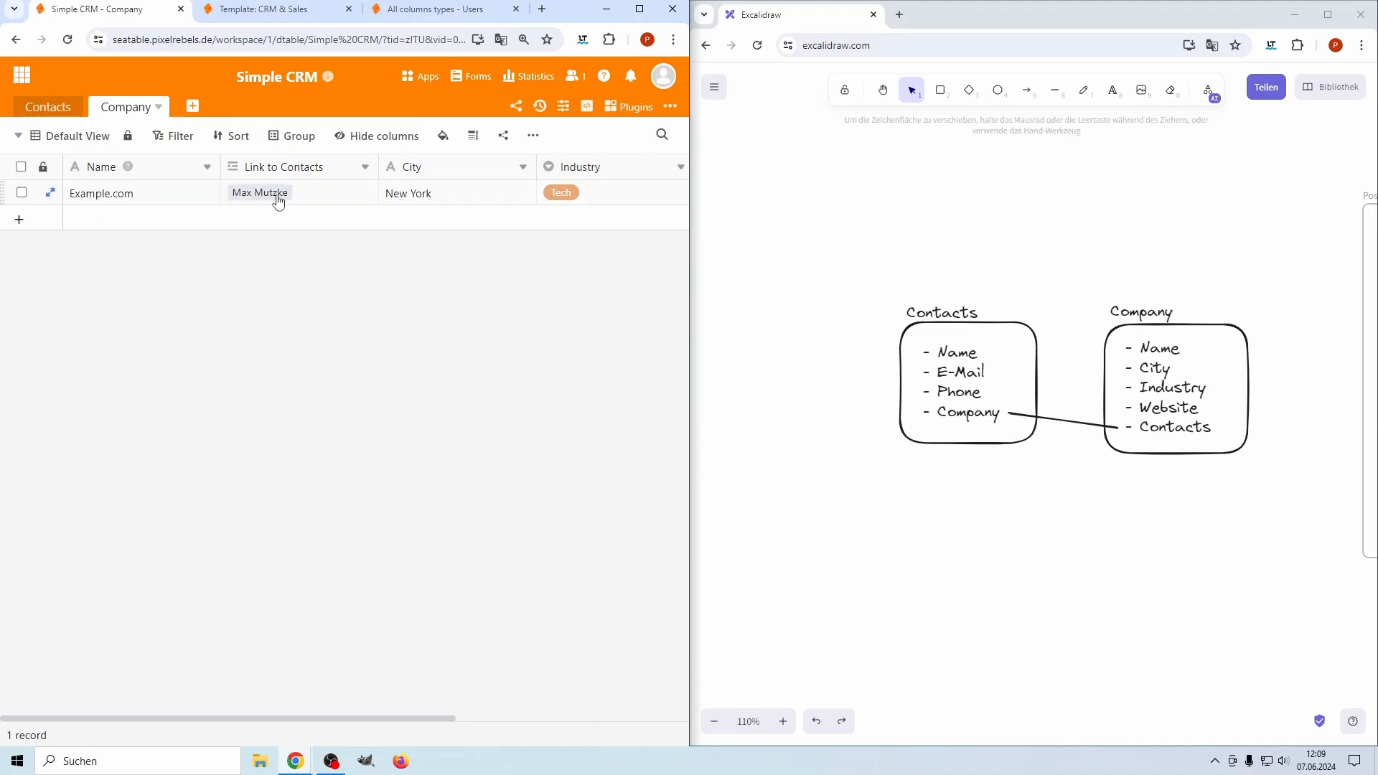
Link the second contact to Example.com from its Link to Contacts cell
{"action": "left_click", "coordinate": [63, 108]}
{"action": "left_click", "coordinate": [132, 107]}
{"action": "left_click", "coordinate": [330, 193]}
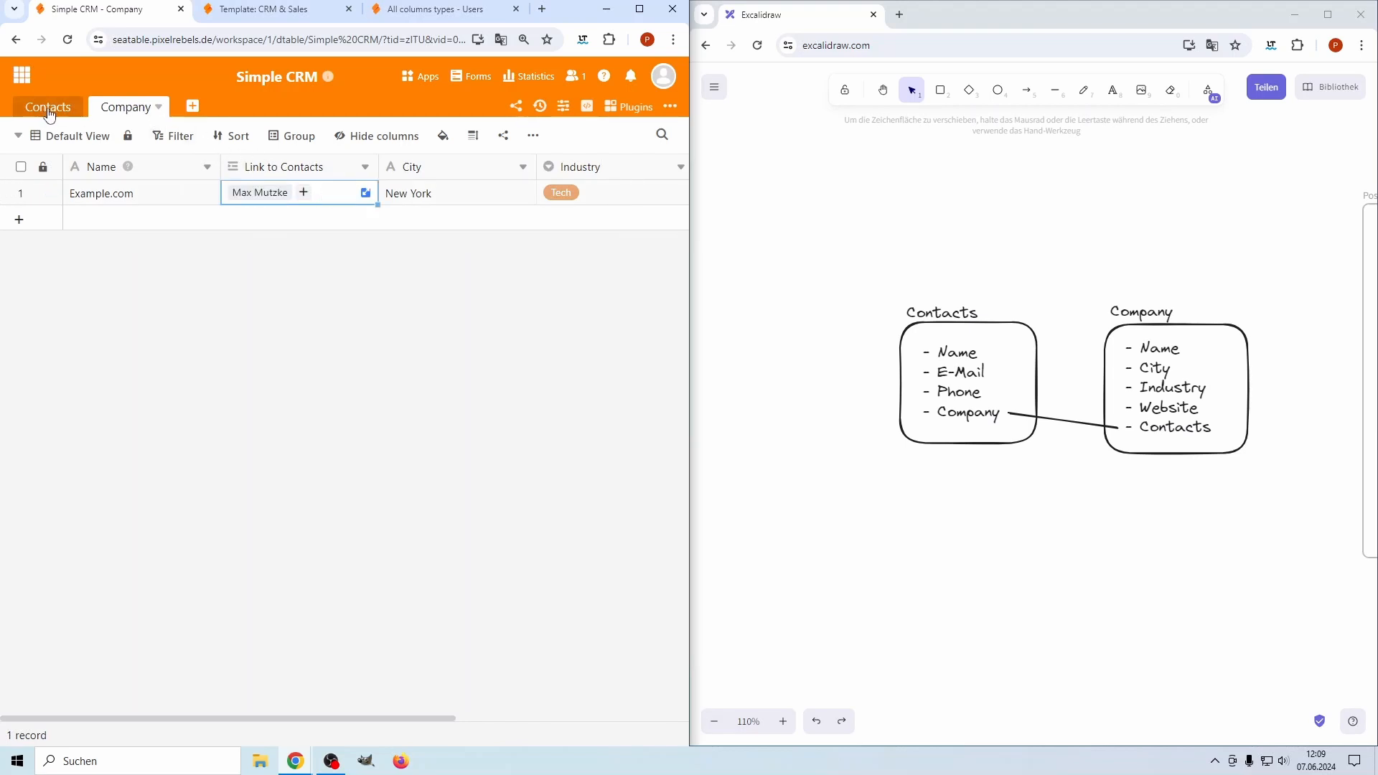
{"action": "left_click", "coordinate": [304, 193]}
{"action": "left_click", "coordinate": [288, 343]}
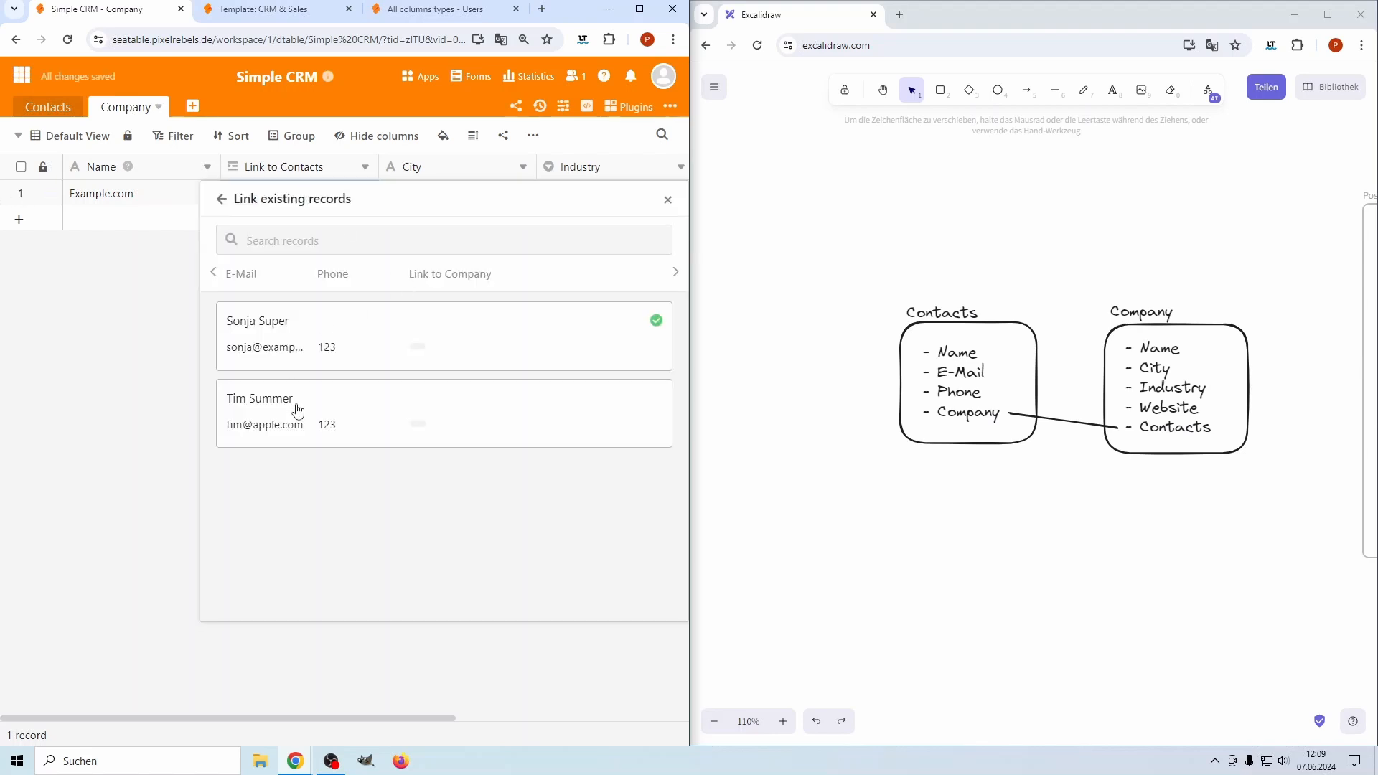
{"action": "left_click", "coordinate": [147, 318]}
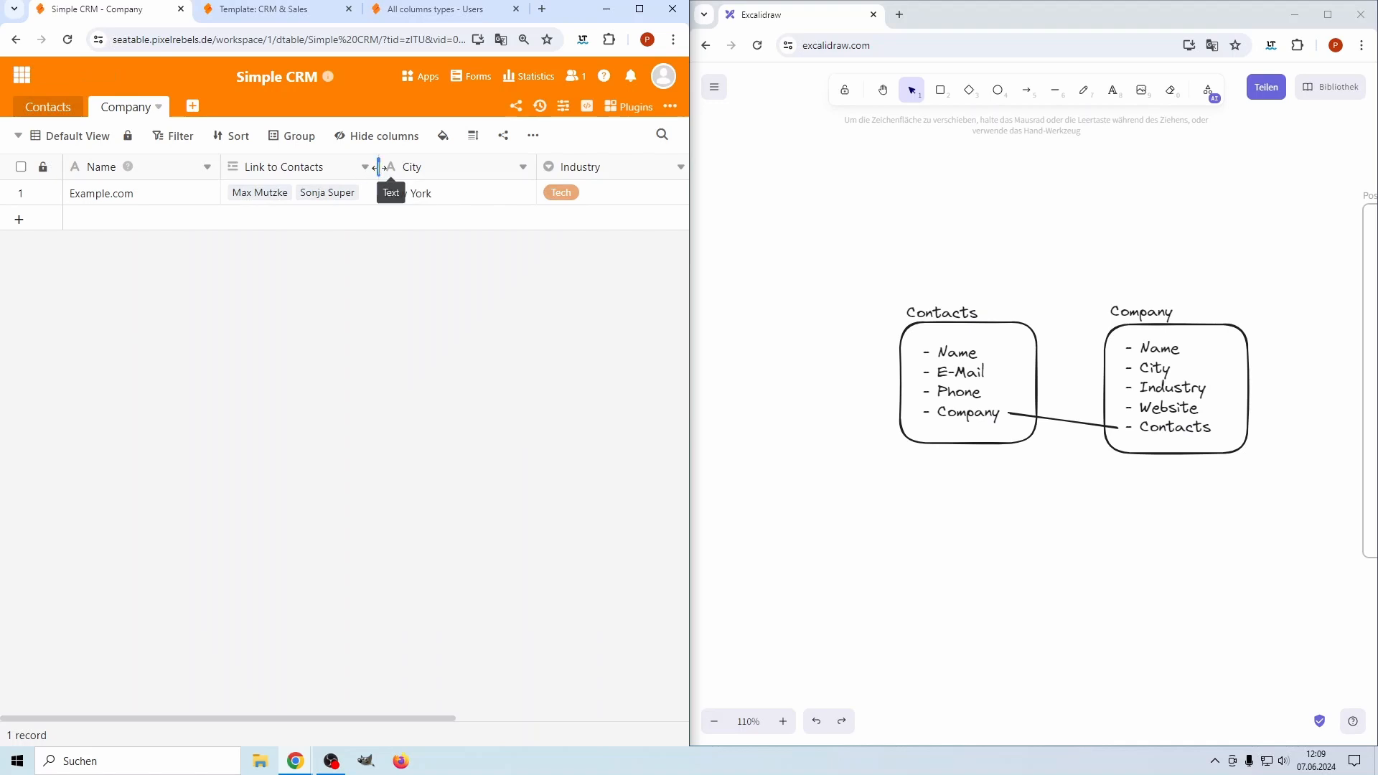
Set Company rows to Double height and narrow the Link to Contacts, City and Industry columns
{"action": "left_click", "coordinate": [473, 135]}
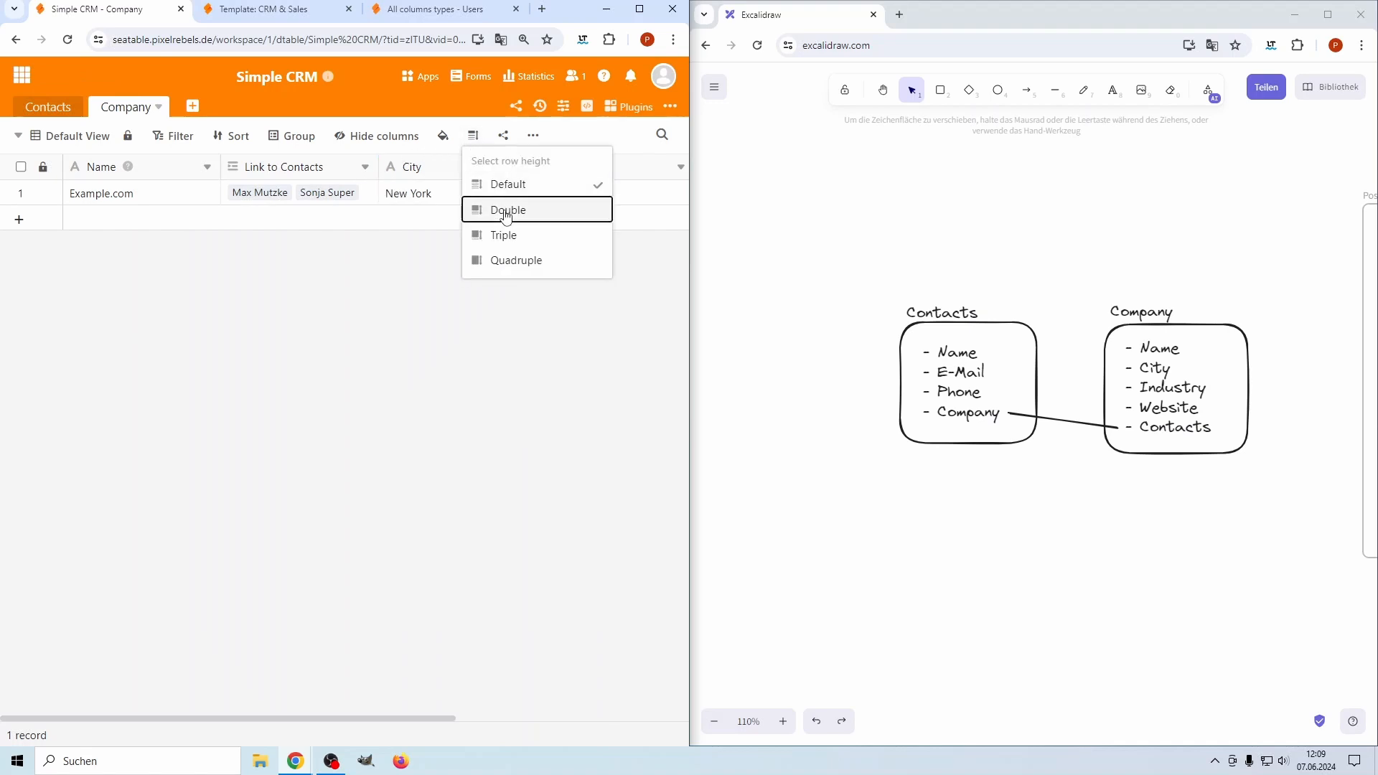
{"action": "left_click", "coordinate": [503, 210]}
{"action": "left_click_drag", "start_coordinate": [378, 166], "coordinate": [354, 166]}
{"action": "left_click_drag", "start_coordinate": [511, 166], "coordinate": [448, 166]}
{"action": "left_click_drag", "start_coordinate": [604, 166], "coordinate": [545, 166]}
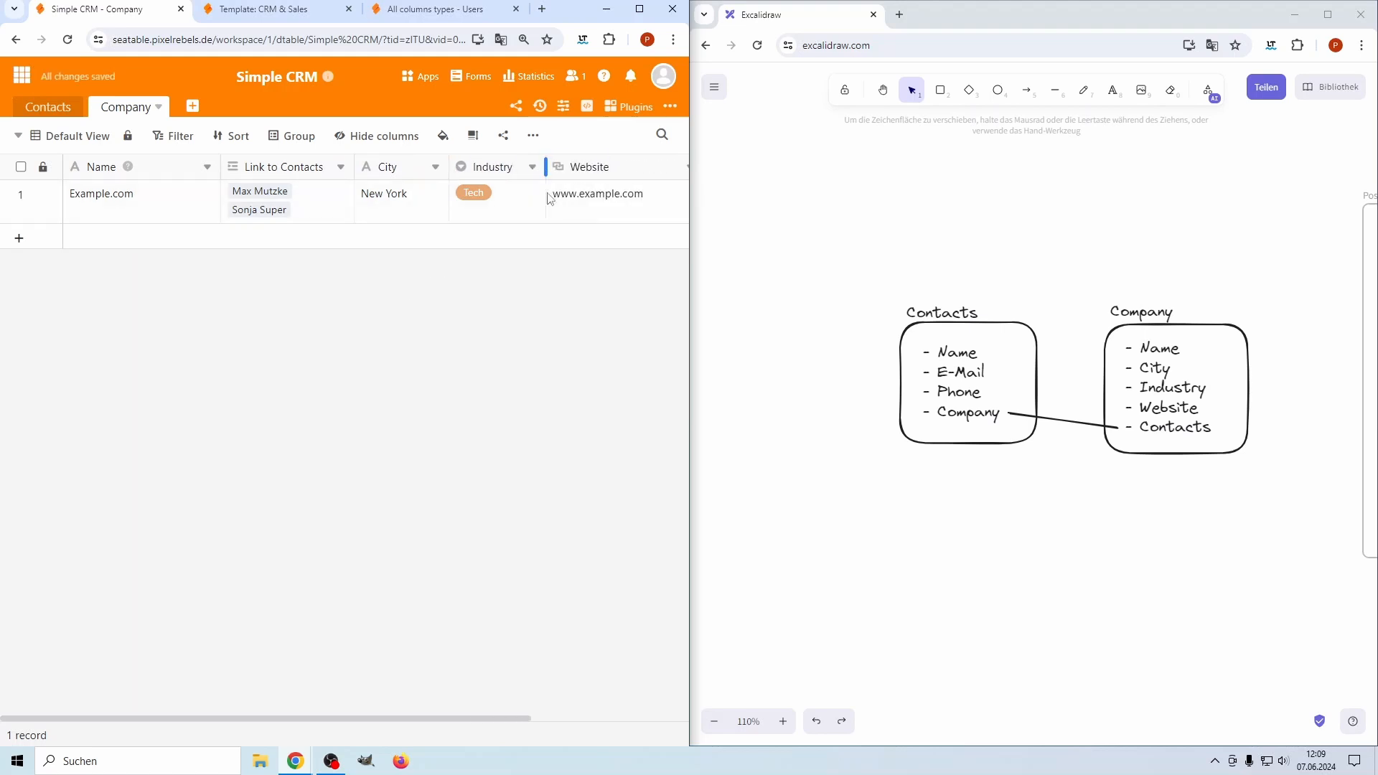
{"action": "left_click", "coordinate": [63, 109]}
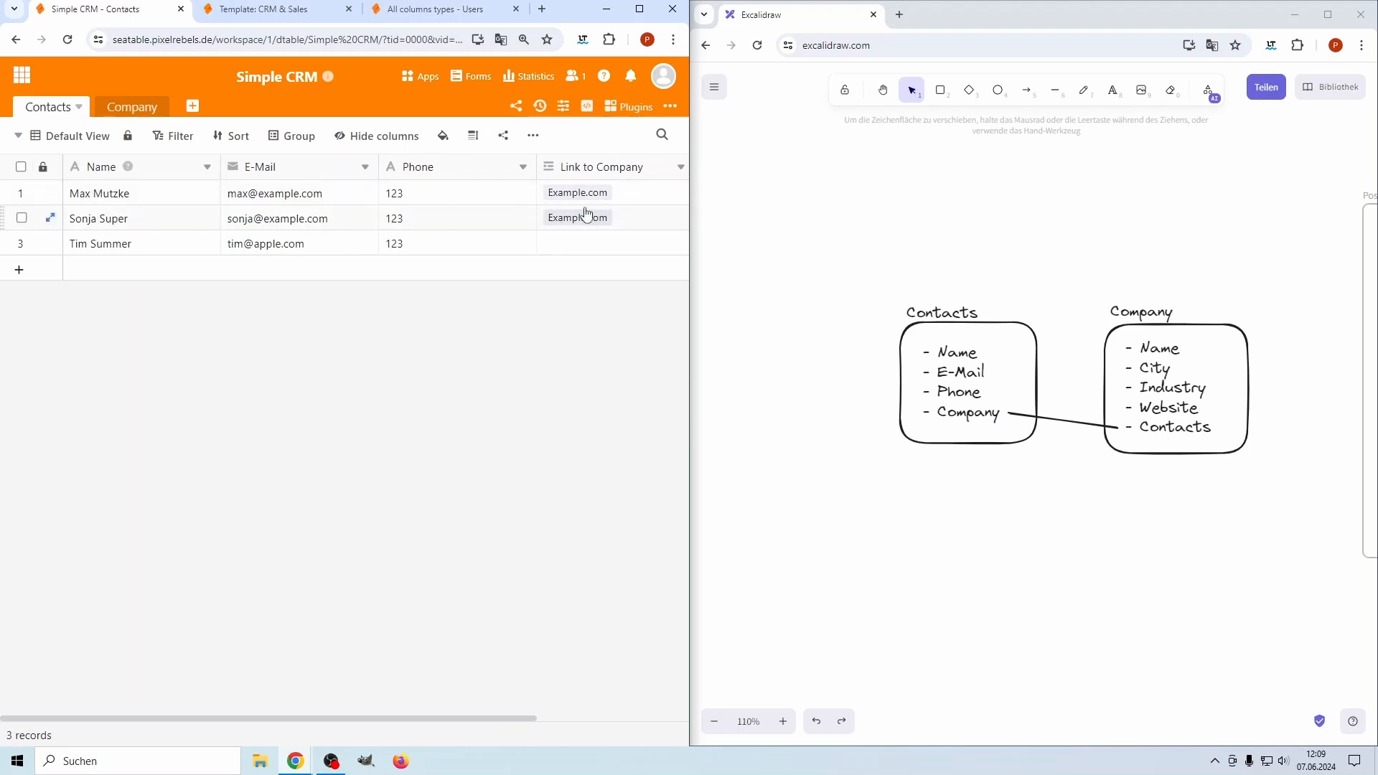
Group contacts by Link to Company, then remove that grouping again
{"action": "left_click", "coordinate": [298, 142]}
{"action": "left_click", "coordinate": [307, 230]}
{"action": "left_click", "coordinate": [348, 183]}
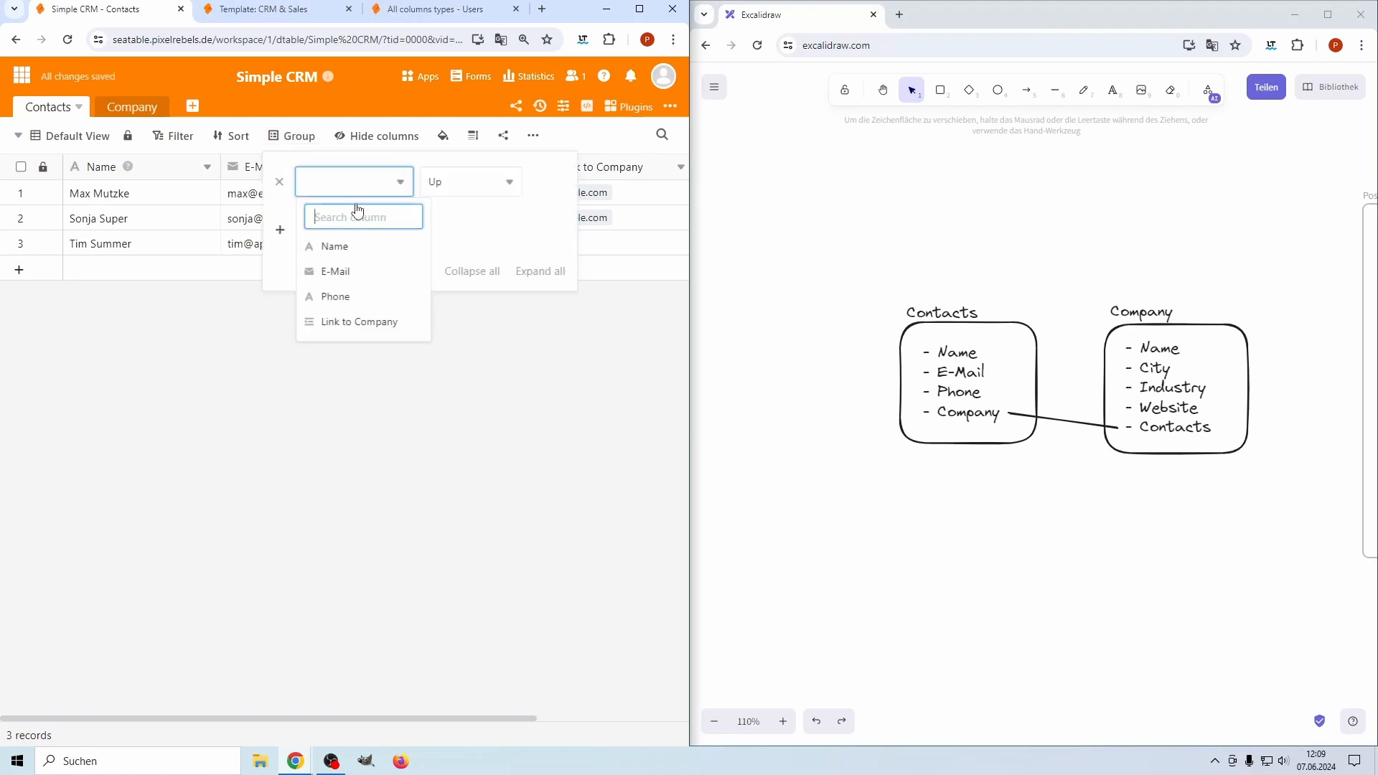
{"action": "left_click", "coordinate": [359, 324]}
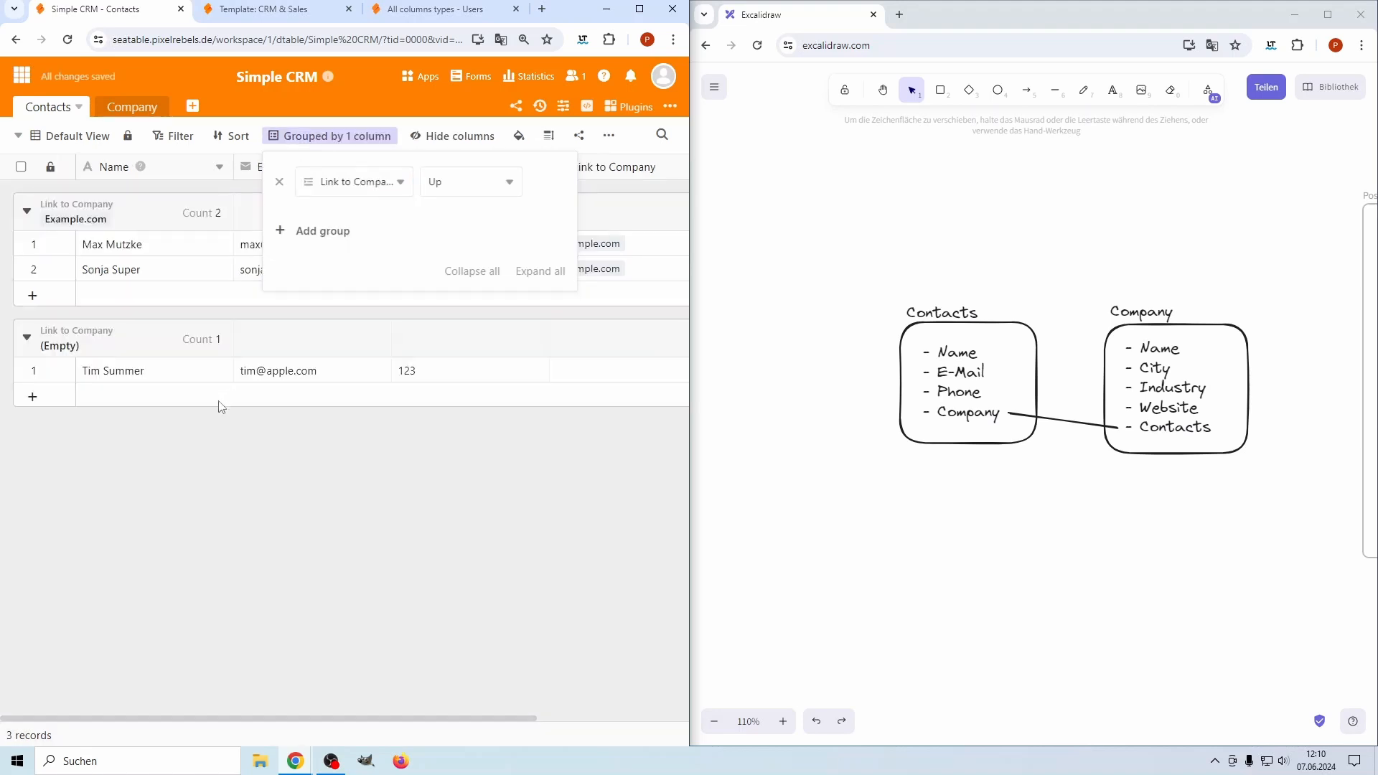
{"action": "left_click", "coordinate": [222, 408]}
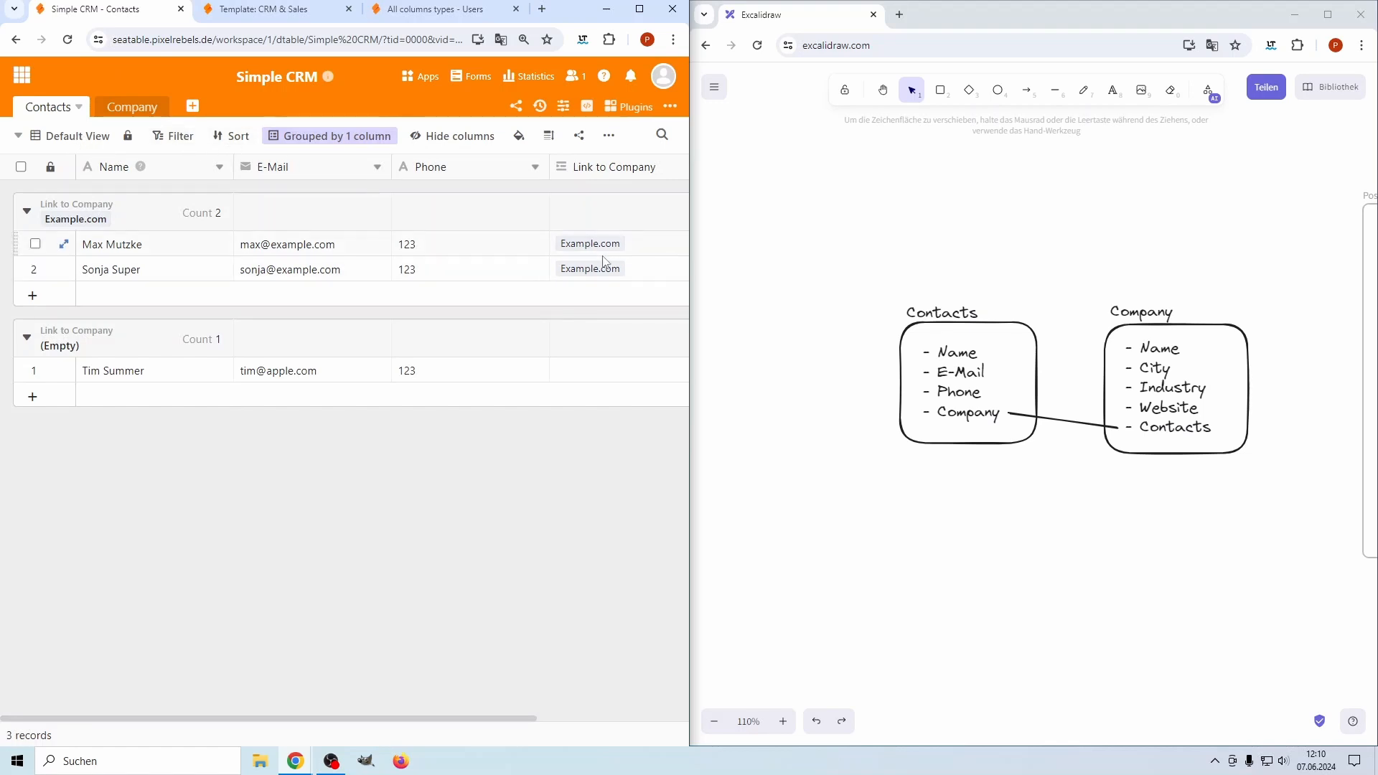
{"action": "left_click", "coordinate": [323, 136]}
{"action": "left_click", "coordinate": [279, 183]}
Add a sort rule on Name, ending in ascending order
{"action": "left_click", "coordinate": [233, 136]}
{"action": "left_click", "coordinate": [268, 240]}
{"action": "left_click", "coordinate": [292, 184]}
{"action": "left_click", "coordinate": [283, 245]}
{"action": "left_click", "coordinate": [420, 183]}
{"action": "left_click", "coordinate": [408, 242]}
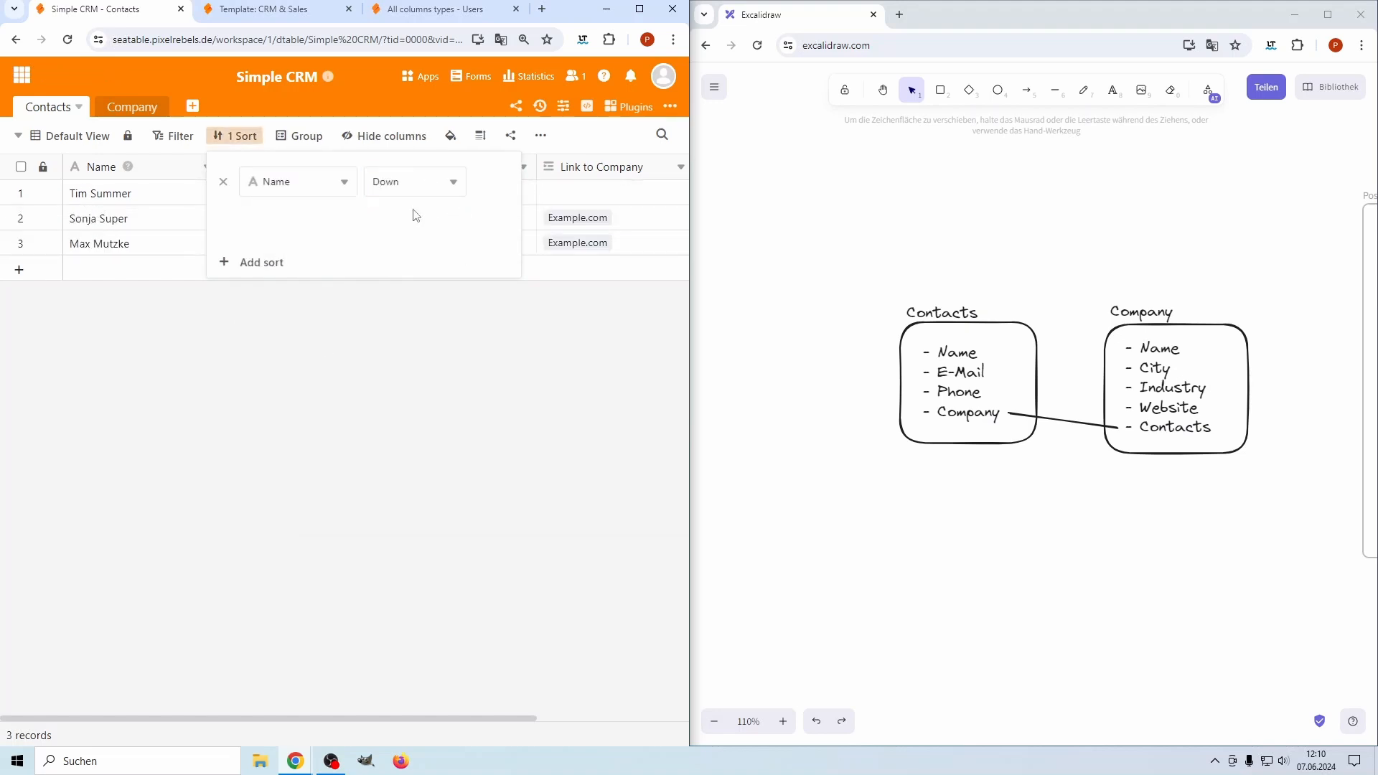
{"action": "left_click", "coordinate": [418, 182]}
{"action": "left_click", "coordinate": [409, 215]}
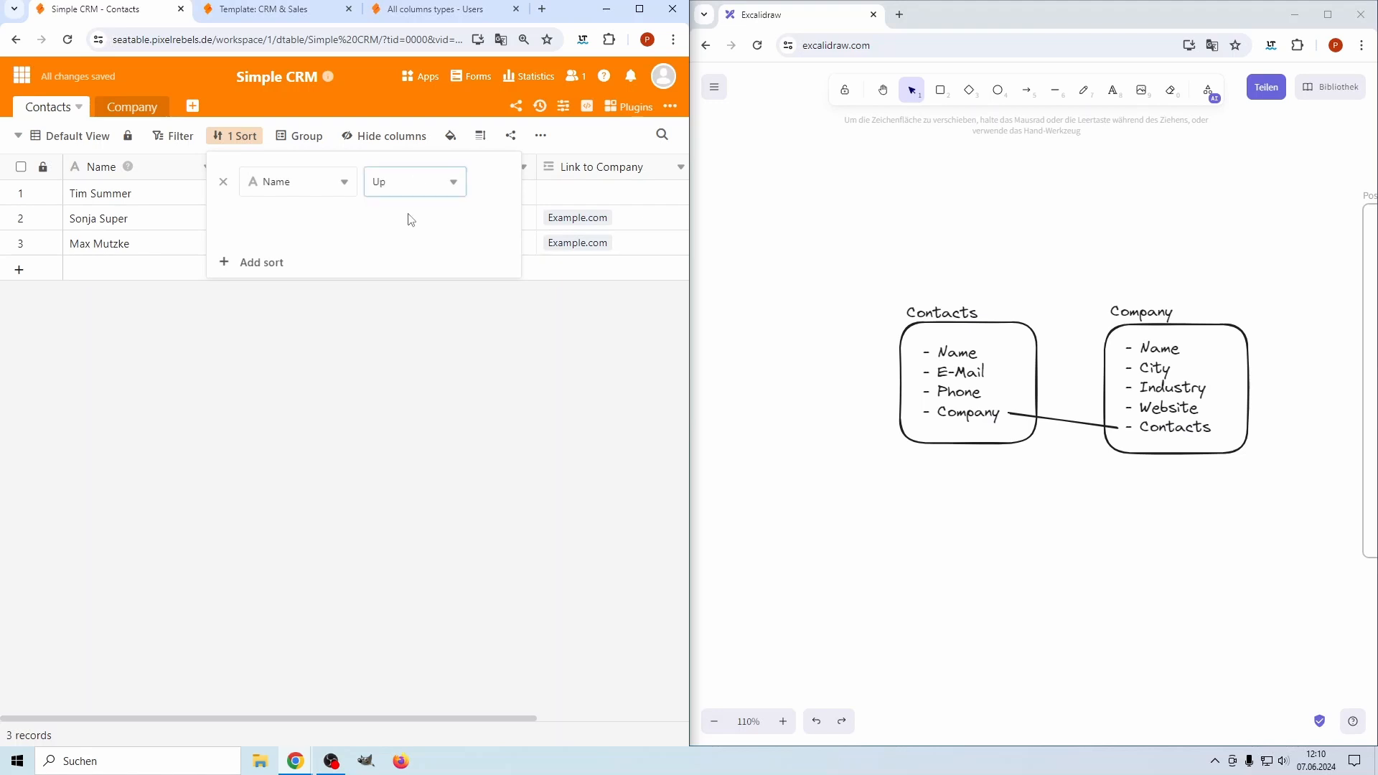
{"action": "left_click", "coordinate": [349, 408]}
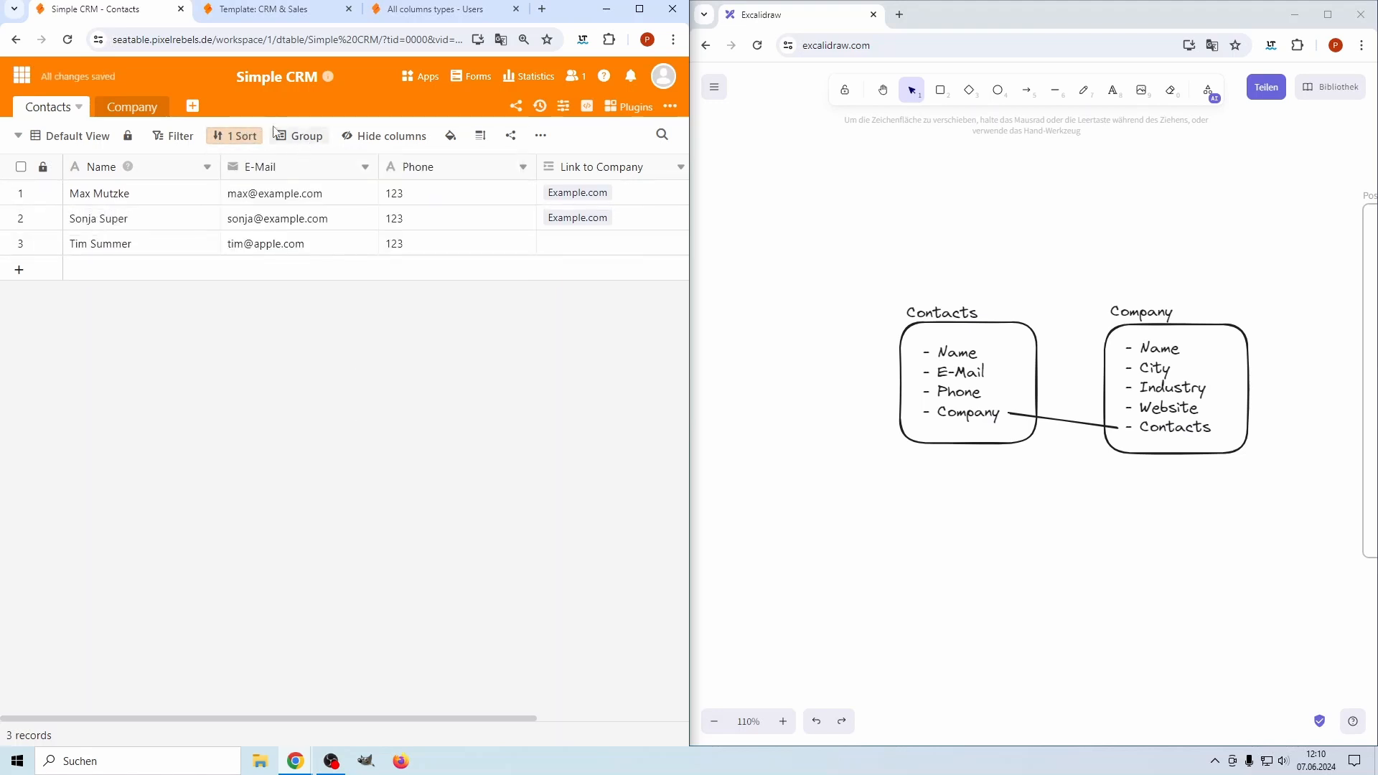
Rename the default view to 'Sort by name'
{"action": "left_click", "coordinate": [72, 136]}
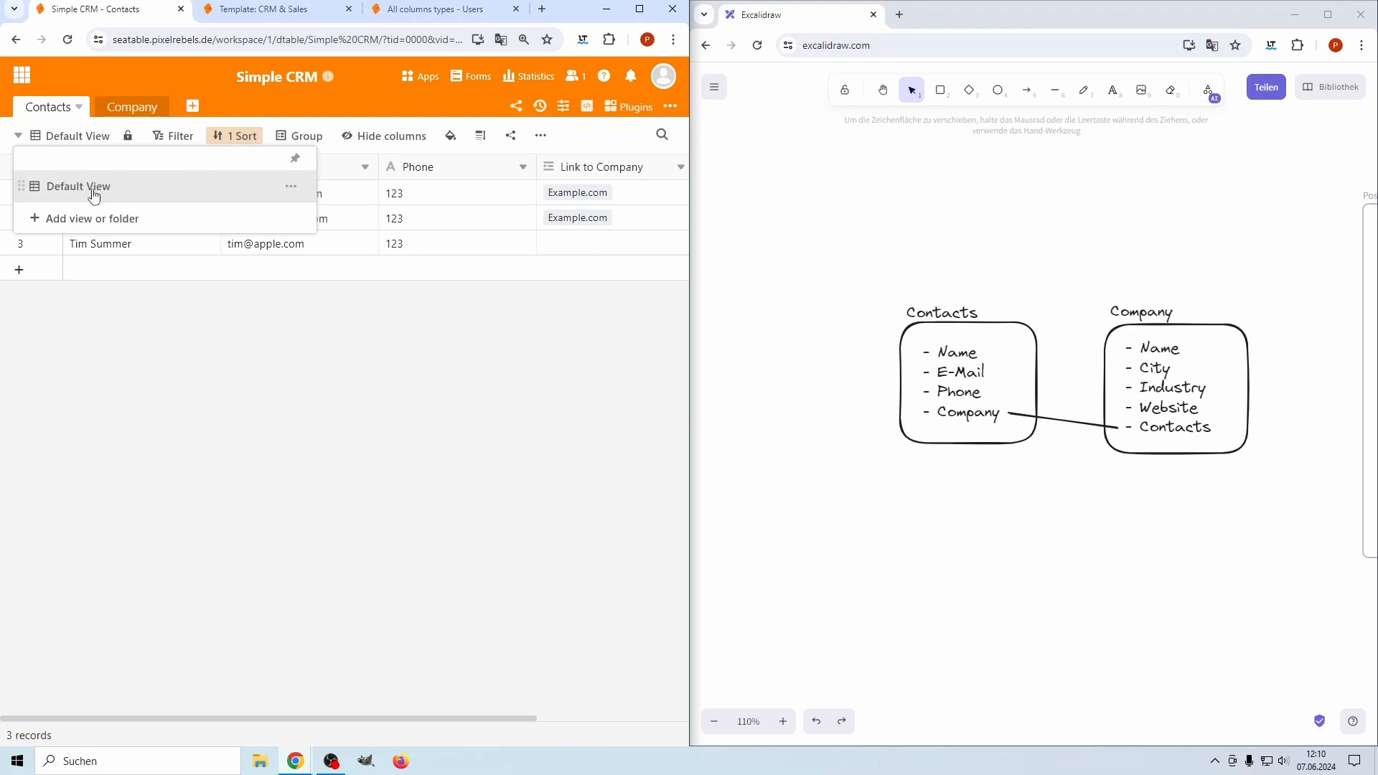
{"action": "left_click", "coordinate": [291, 189]}
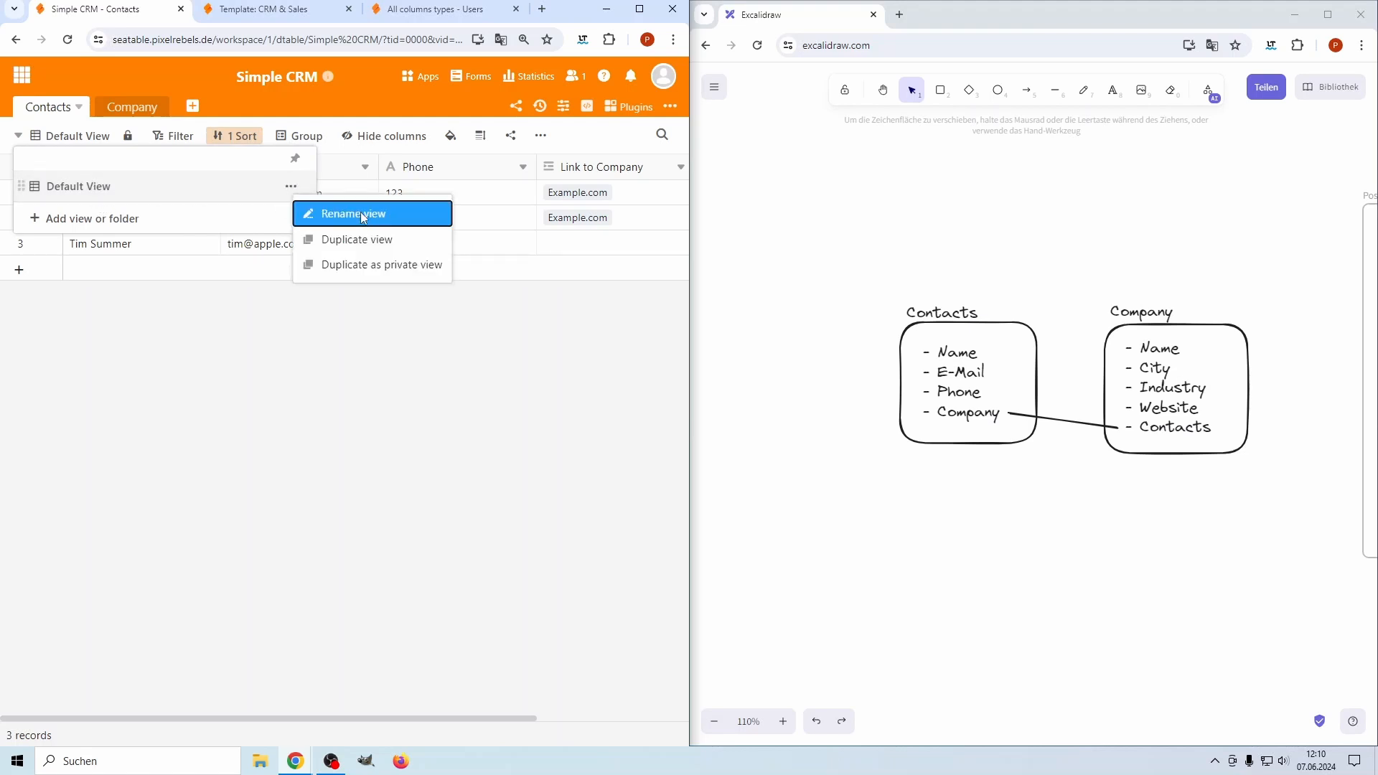
{"action": "left_click", "coordinate": [310, 213]}
{"action": "type", "text": "Sor"}
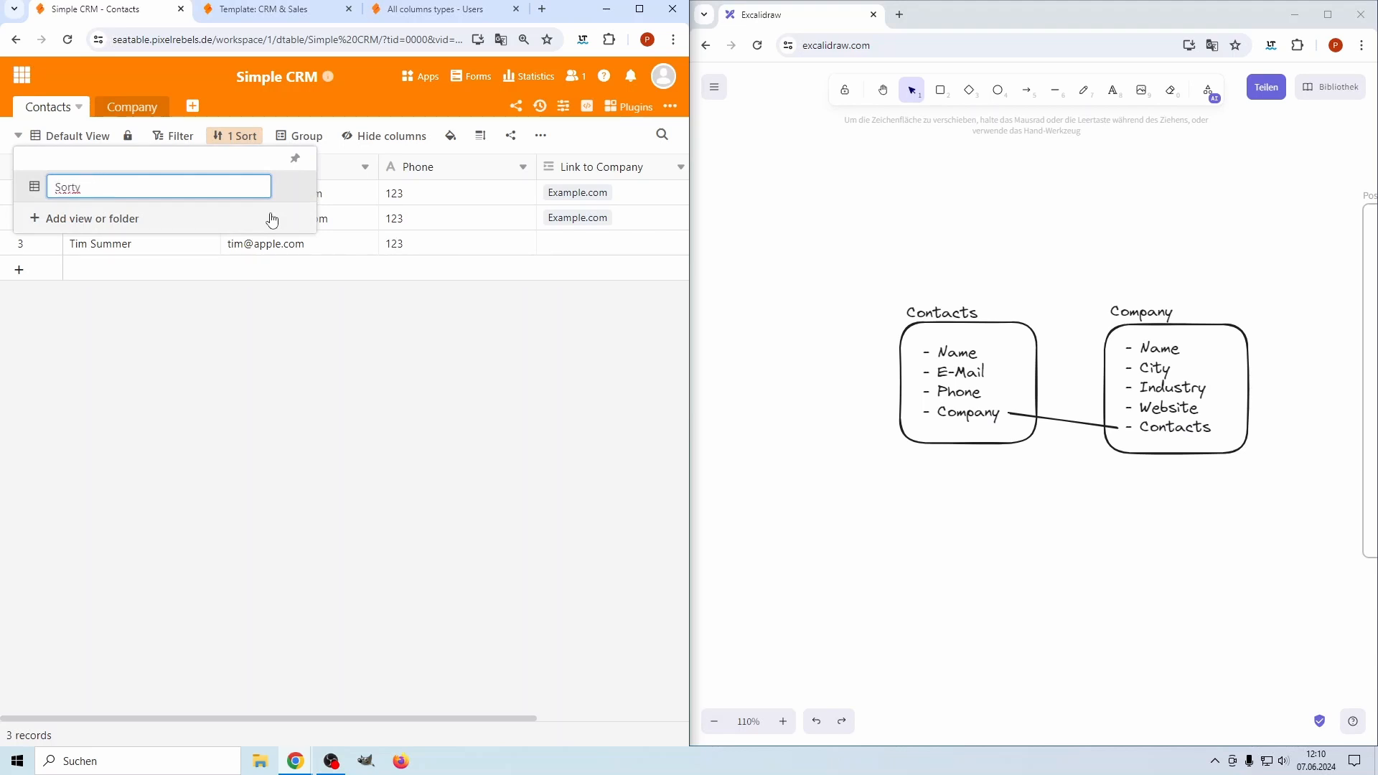
{"action": "type", "text": "t by name"}
{"action": "key", "text": "Return"}
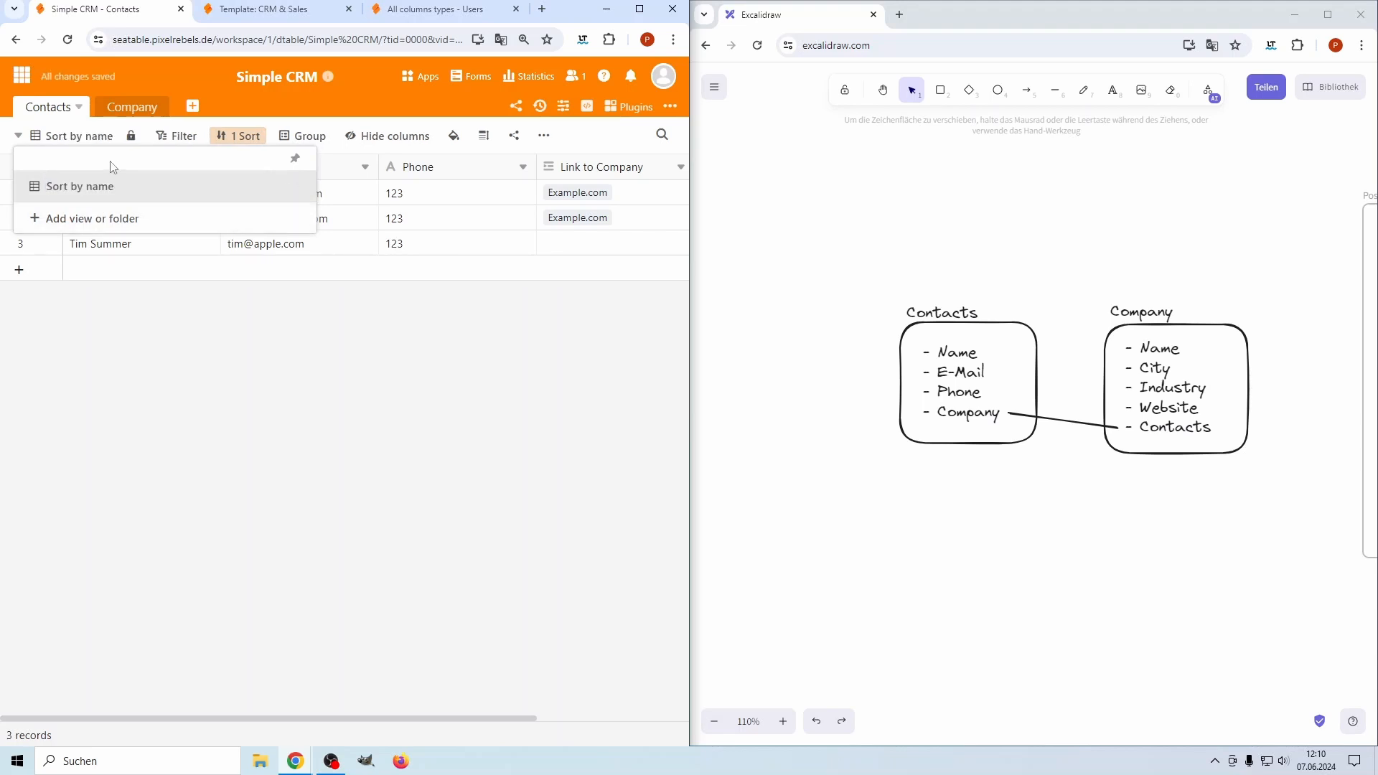
Add a 'Group by company' view that groups contacts by Link to Company
{"action": "left_click", "coordinate": [119, 227]}
{"action": "left_click", "coordinate": [122, 253]}
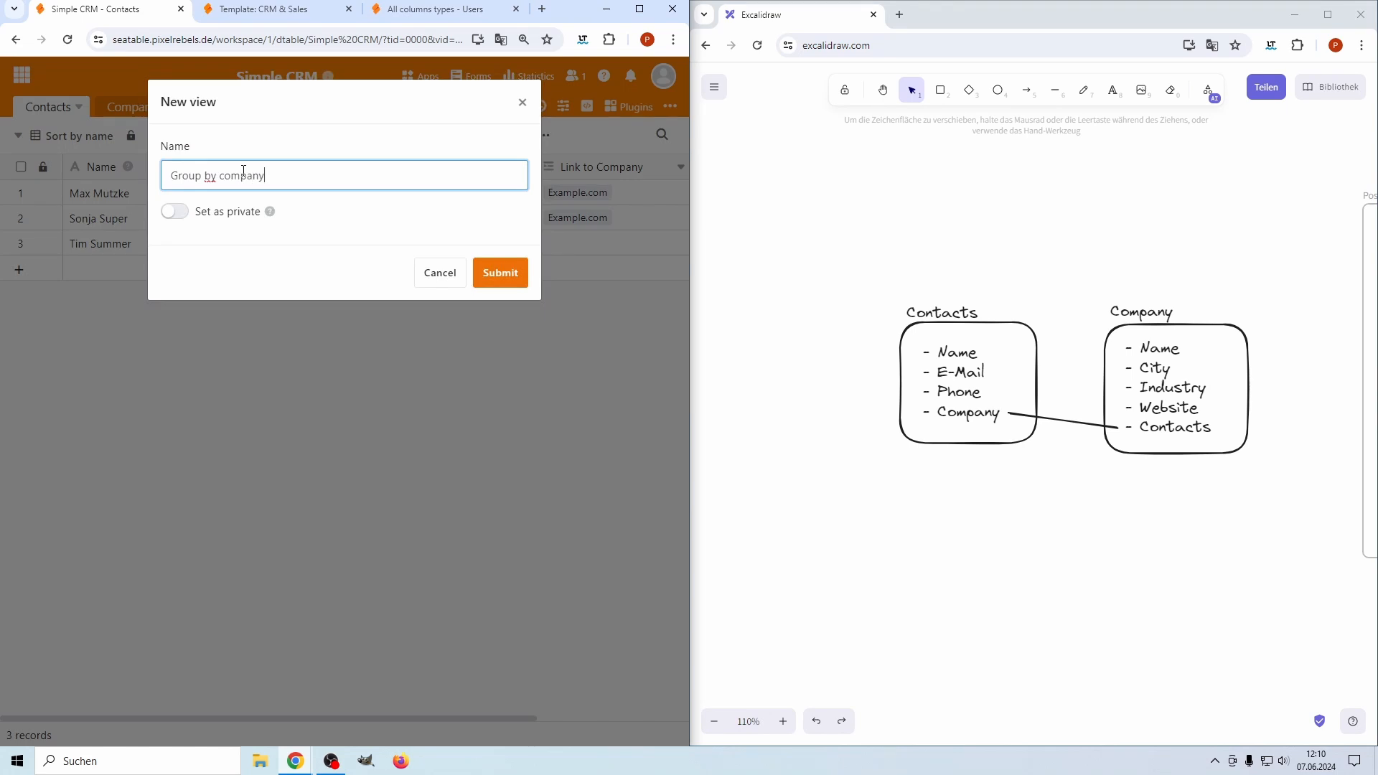
{"action": "key", "text": "Return"}
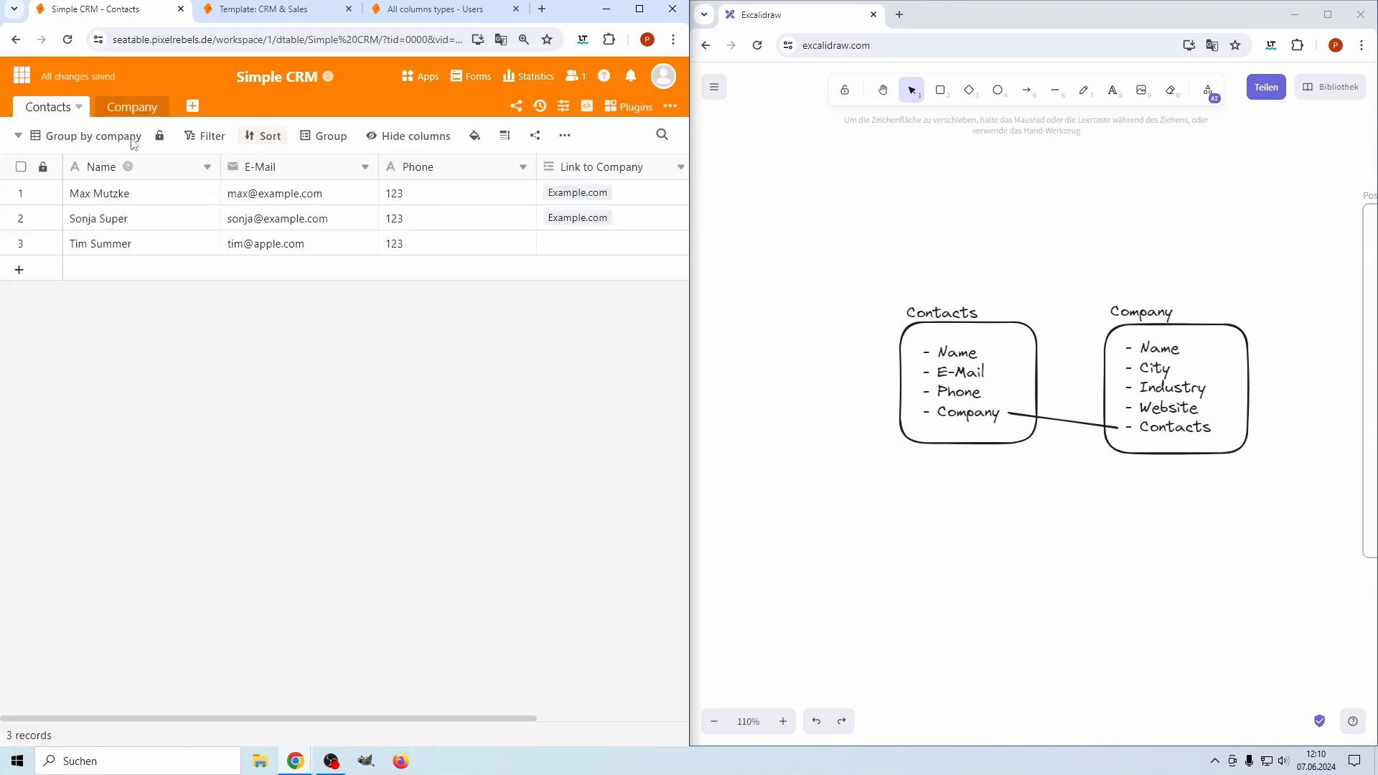
{"action": "left_click", "coordinate": [322, 136]}
{"action": "left_click", "coordinate": [356, 231]}
{"action": "left_click", "coordinate": [366, 183]}
{"action": "left_click", "coordinate": [382, 325]}
{"action": "left_click", "coordinate": [276, 388]}
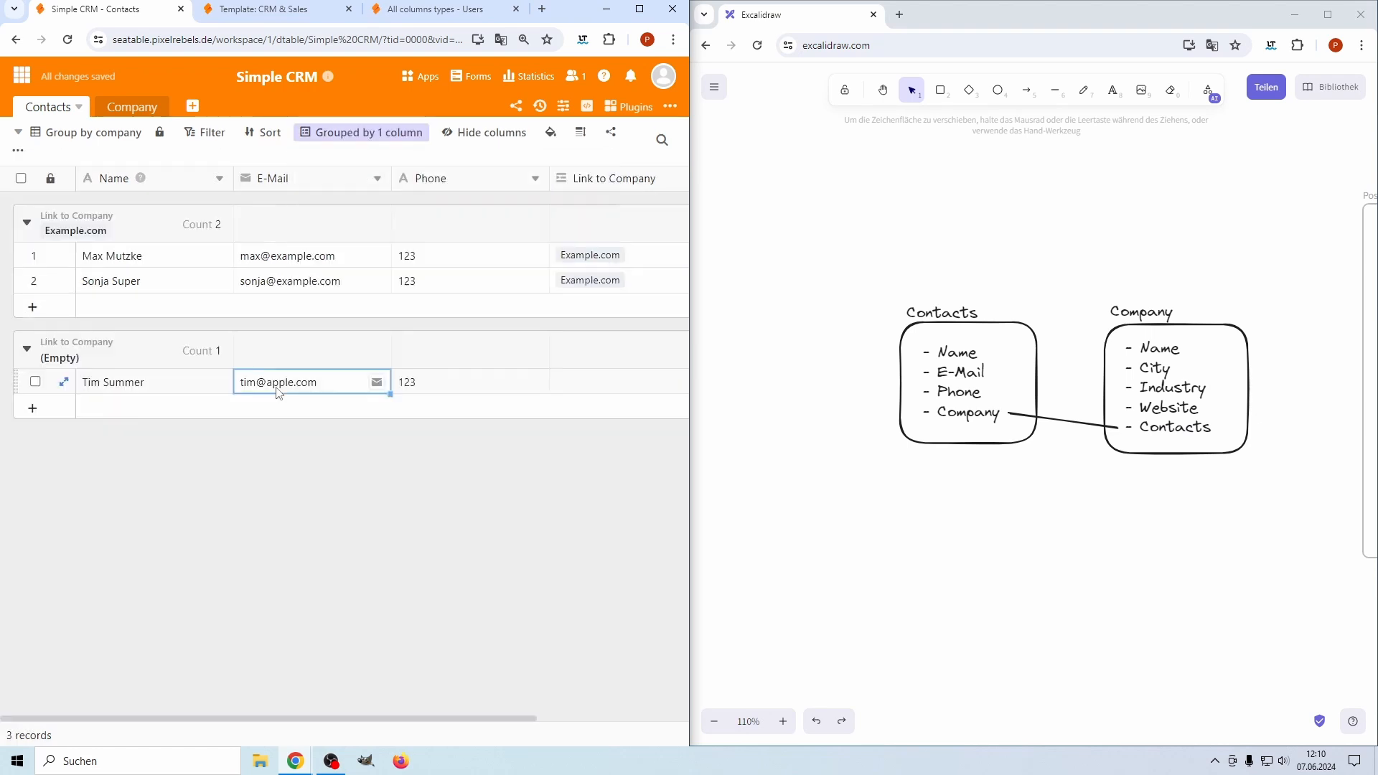
{"action": "left_click", "coordinate": [86, 140]}
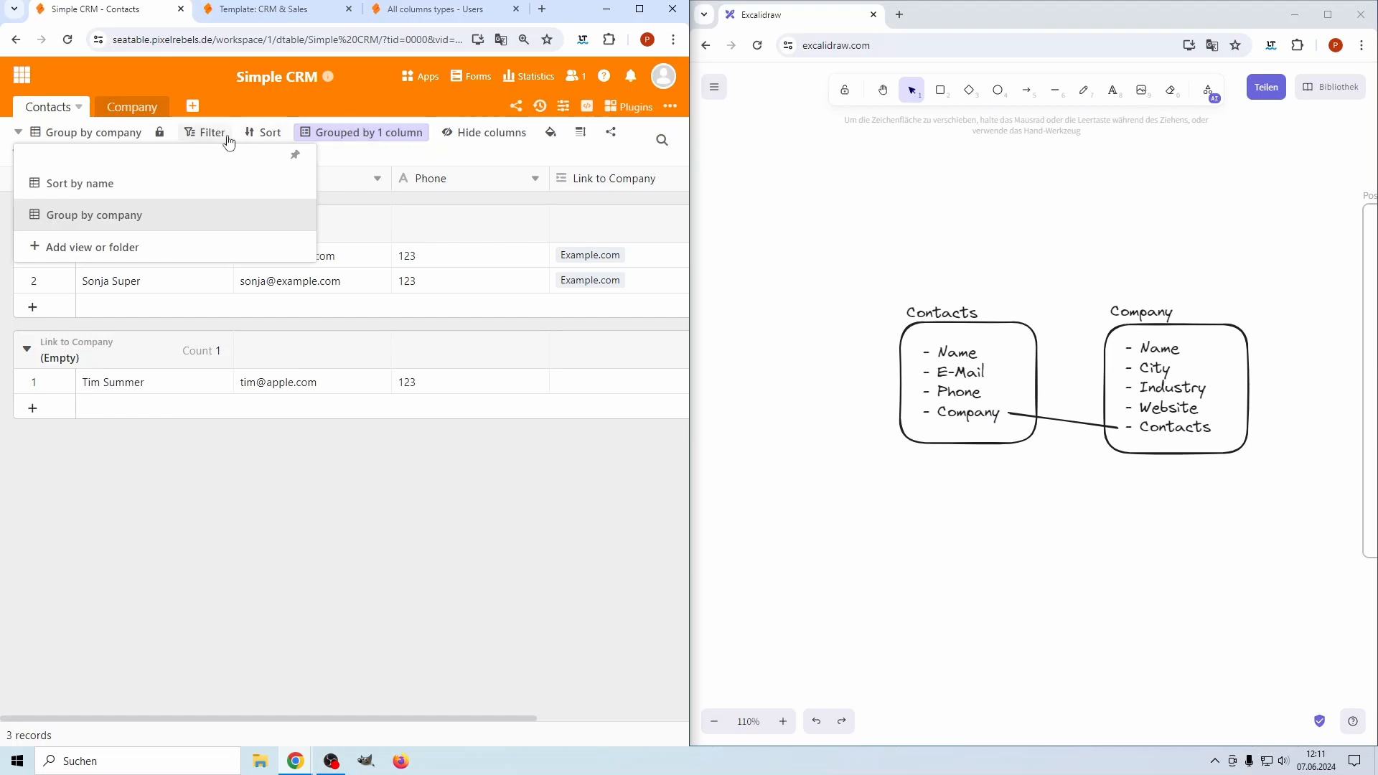
Compare the 'Sort by name' and 'Group by company' views, staying on 'Sort by name'
{"action": "left_click", "coordinate": [102, 188]}
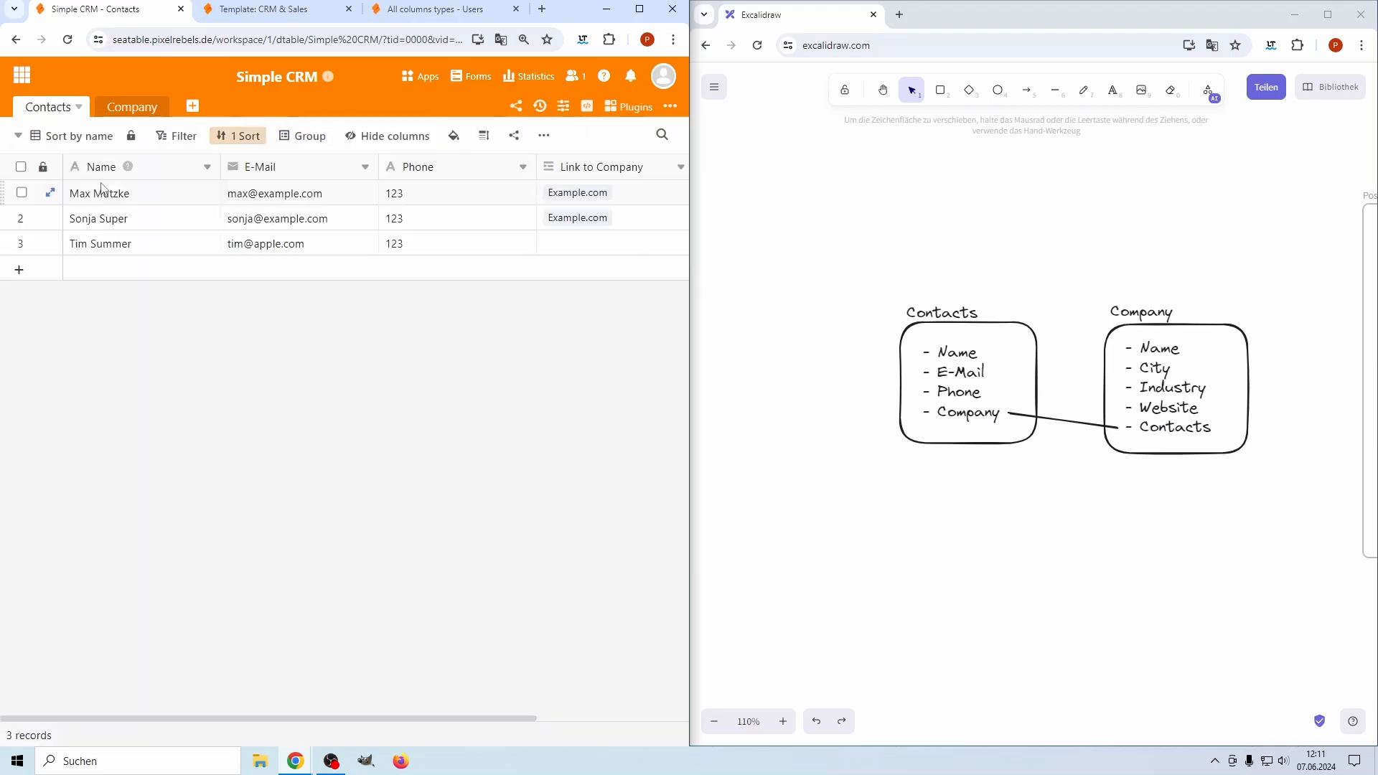
{"action": "left_click", "coordinate": [68, 136]}
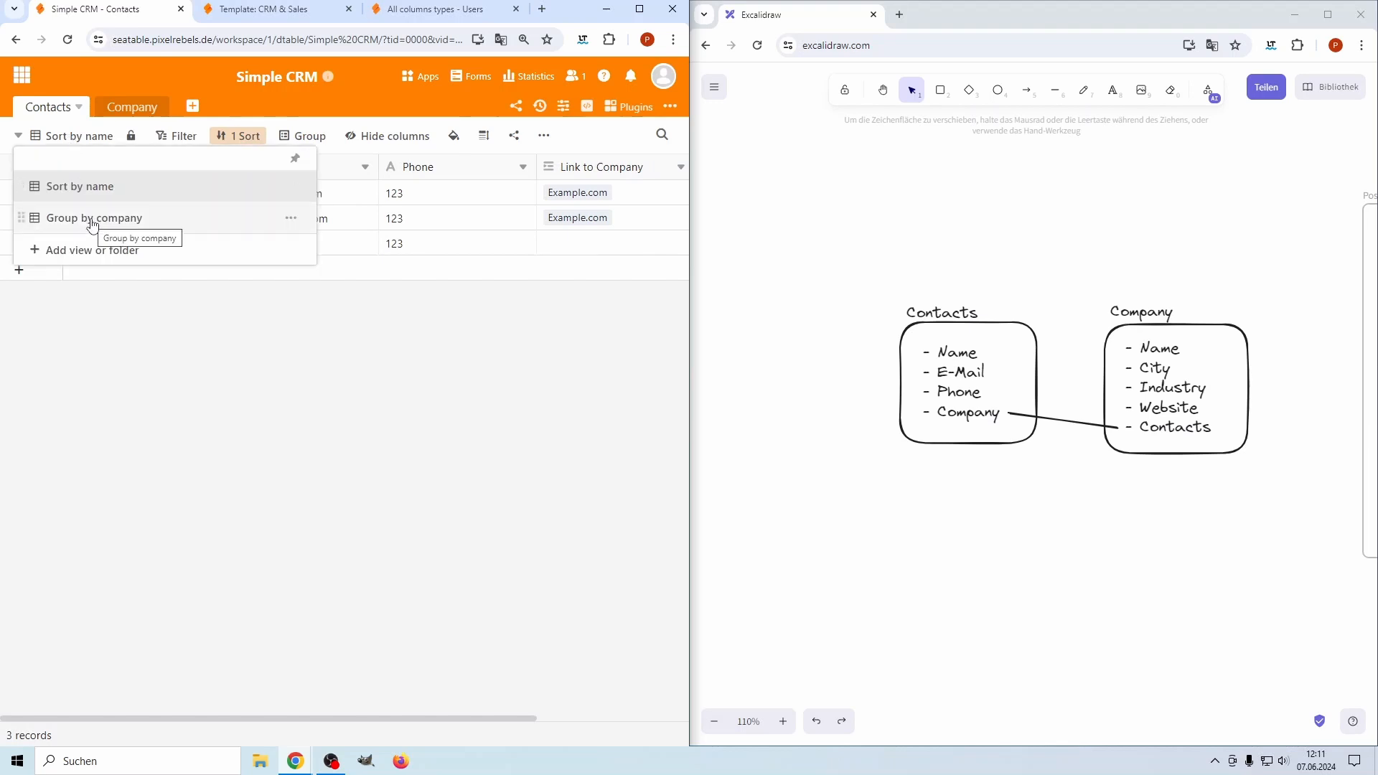
{"action": "left_click", "coordinate": [93, 227]}
{"action": "left_click", "coordinate": [84, 135]}
{"action": "left_click", "coordinate": [95, 188]}
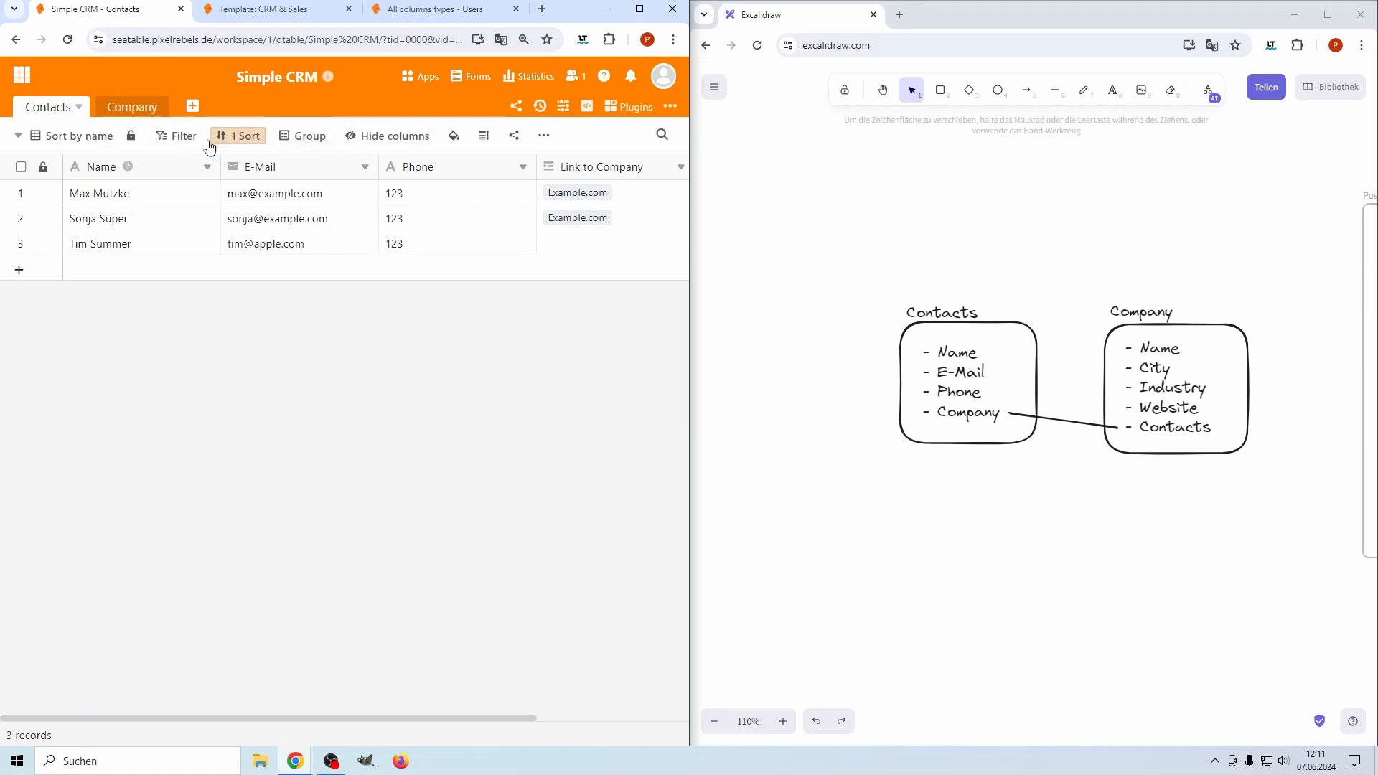
{"action": "left_click", "coordinate": [70, 136]}
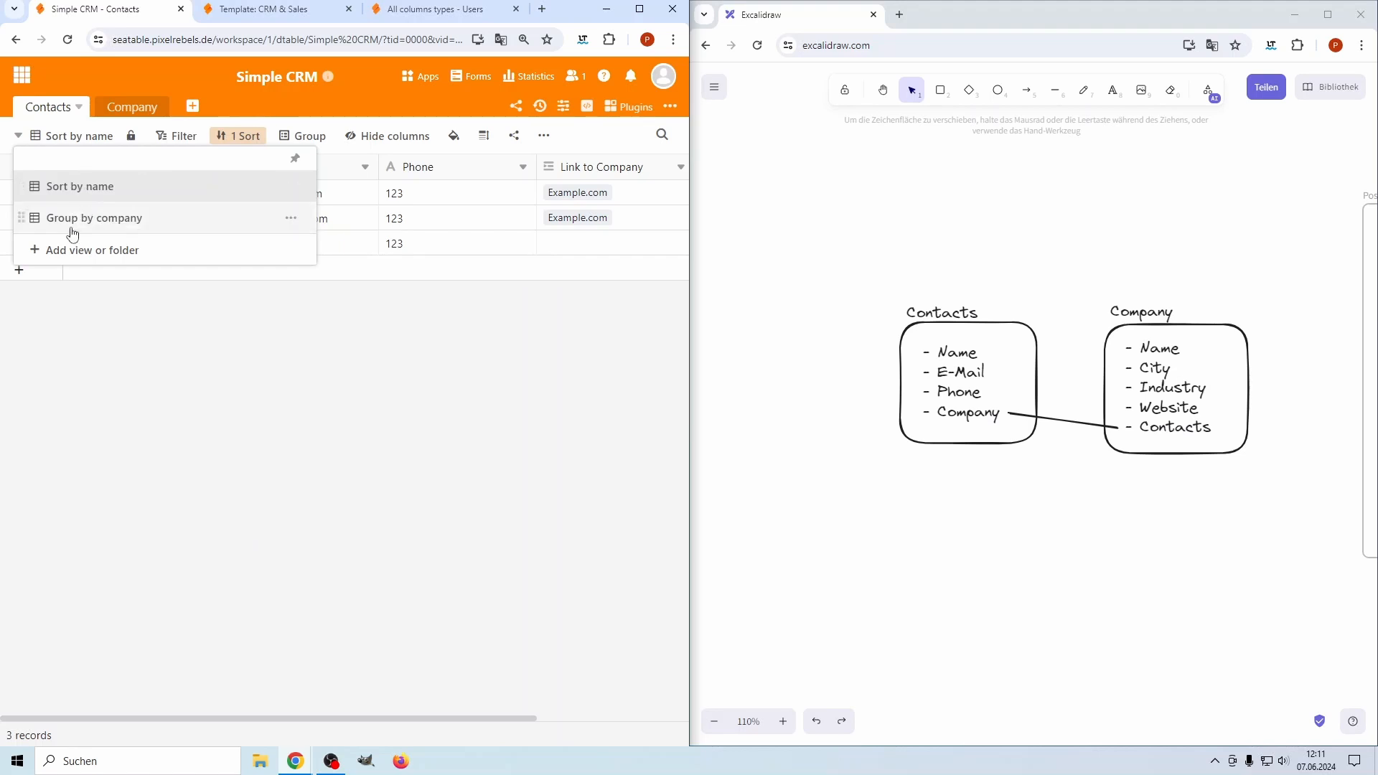
{"action": "left_click", "coordinate": [163, 407]}
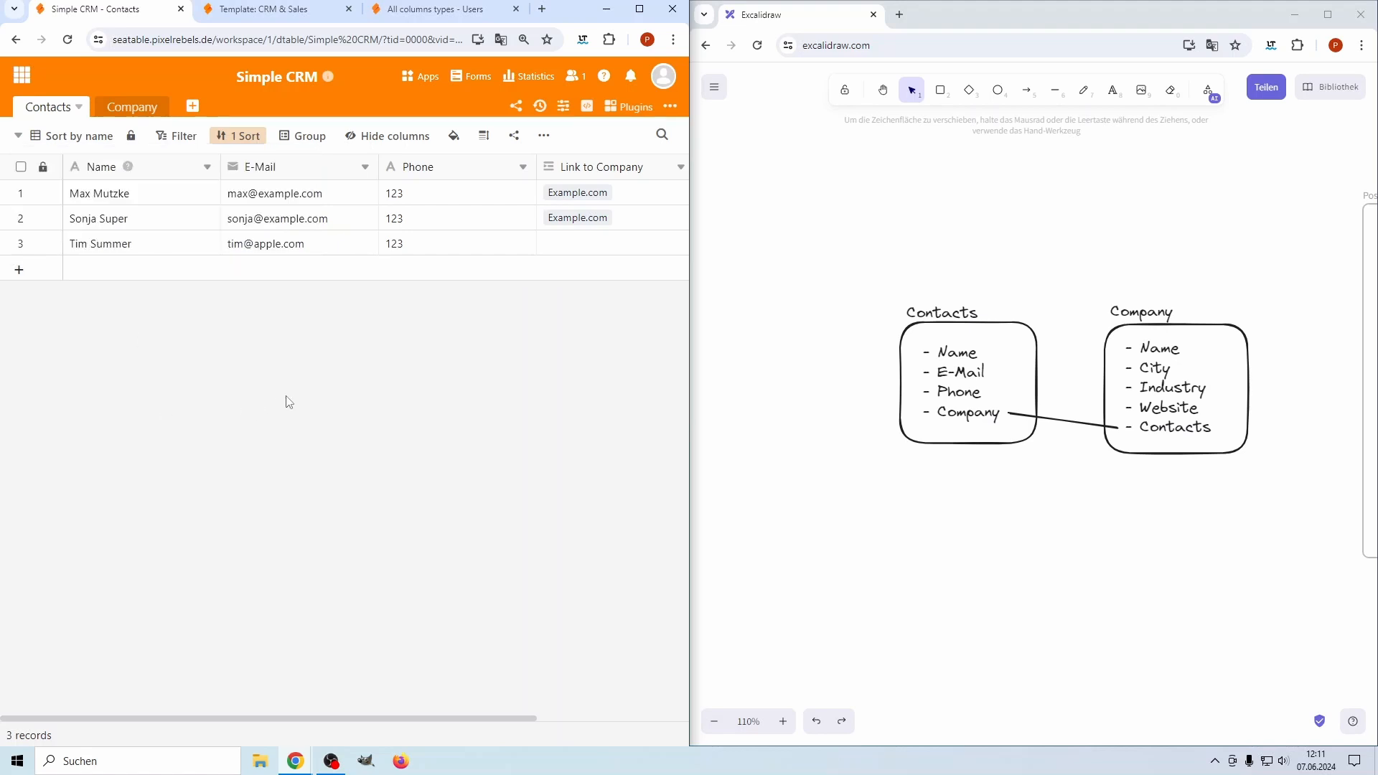